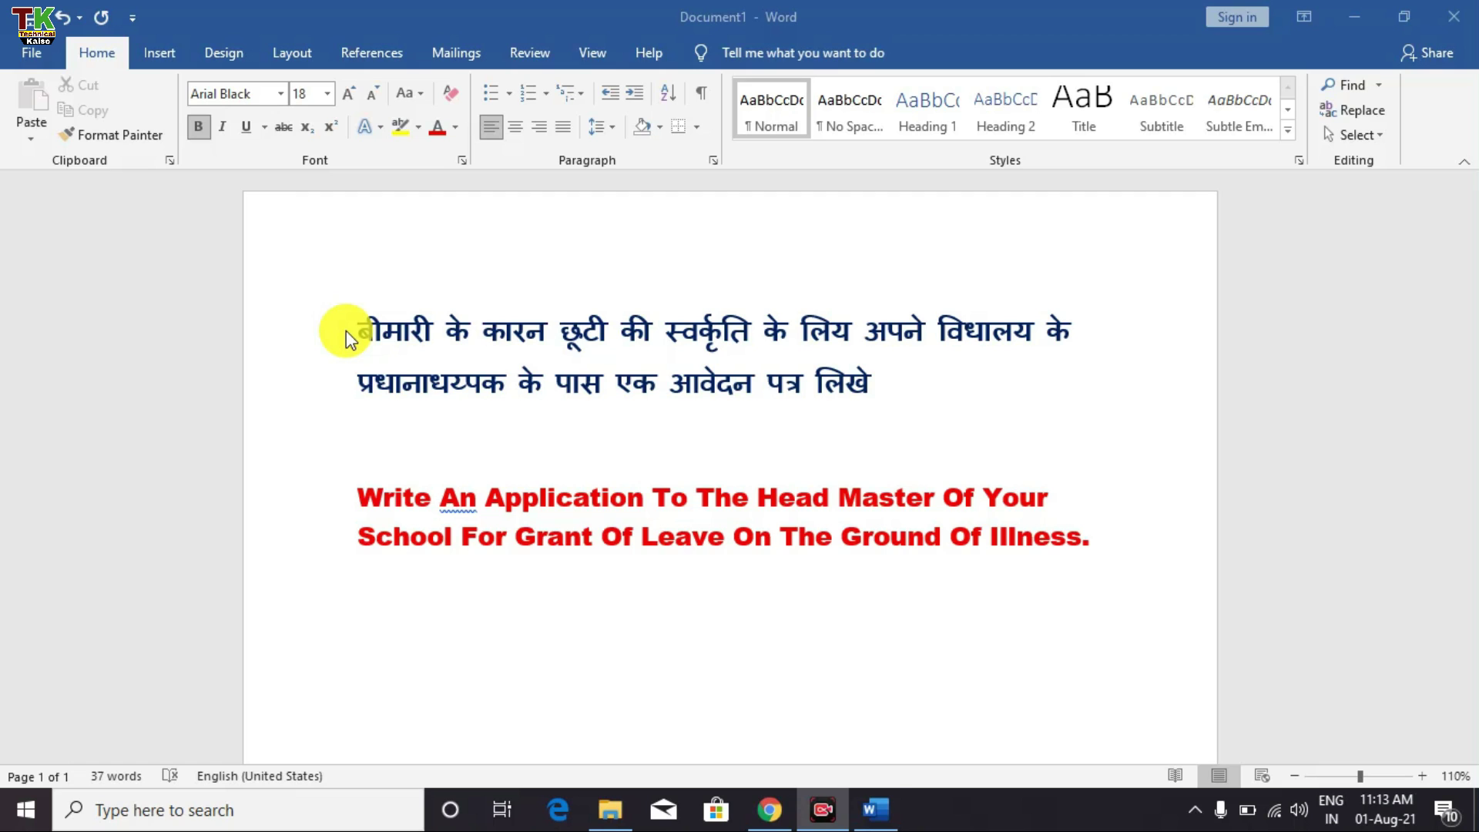
Read through the Hindi and English assignment text about writing a leave application to the head master on the ground of illness.
{"action": "key", "text": "alt+Tab"}
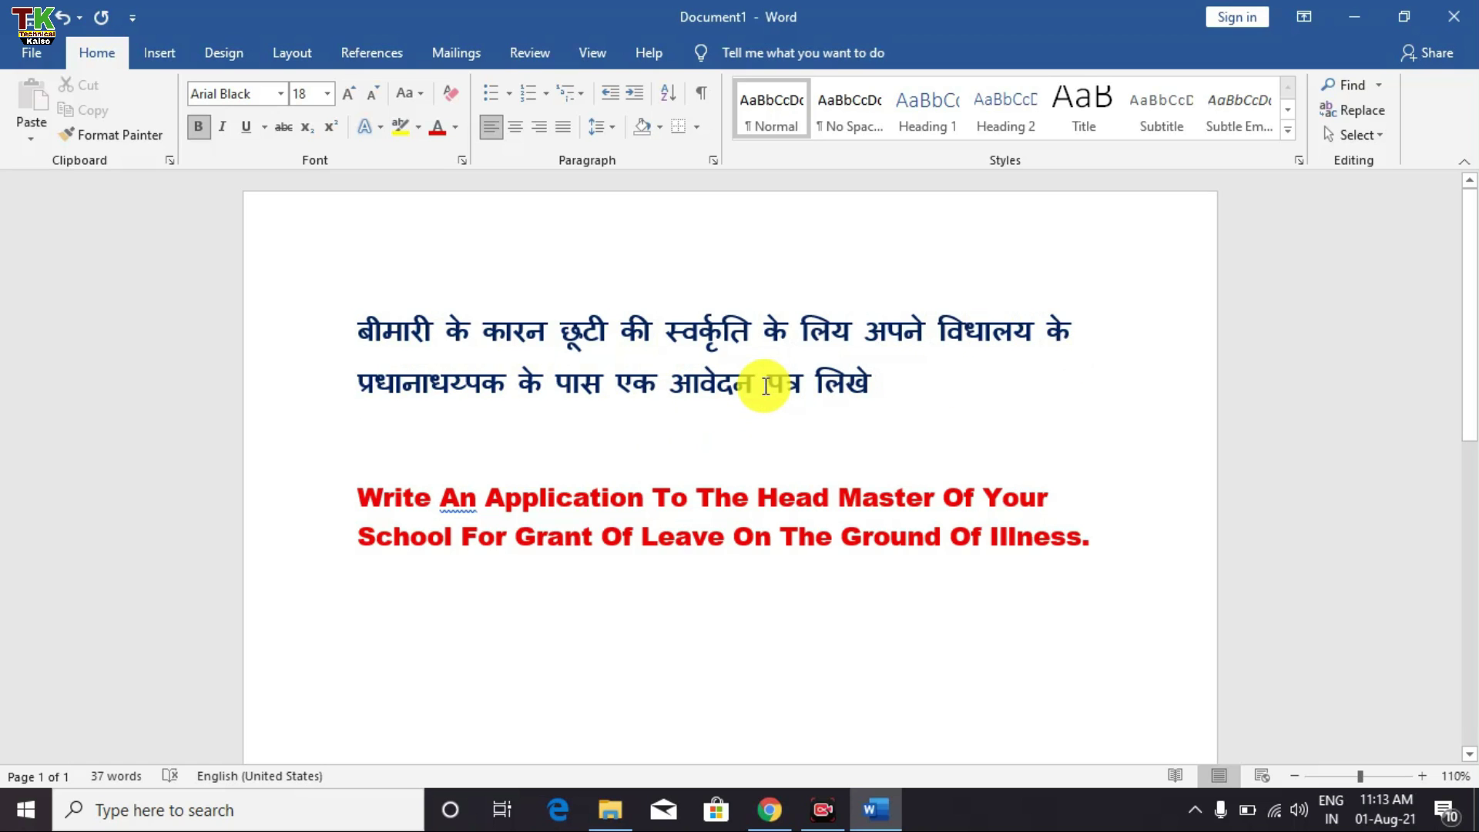
{"action": "left_click", "coordinate": [873, 385]}
{"action": "left_click_drag", "start_coordinate": [344, 501], "coordinate": [1076, 485]}
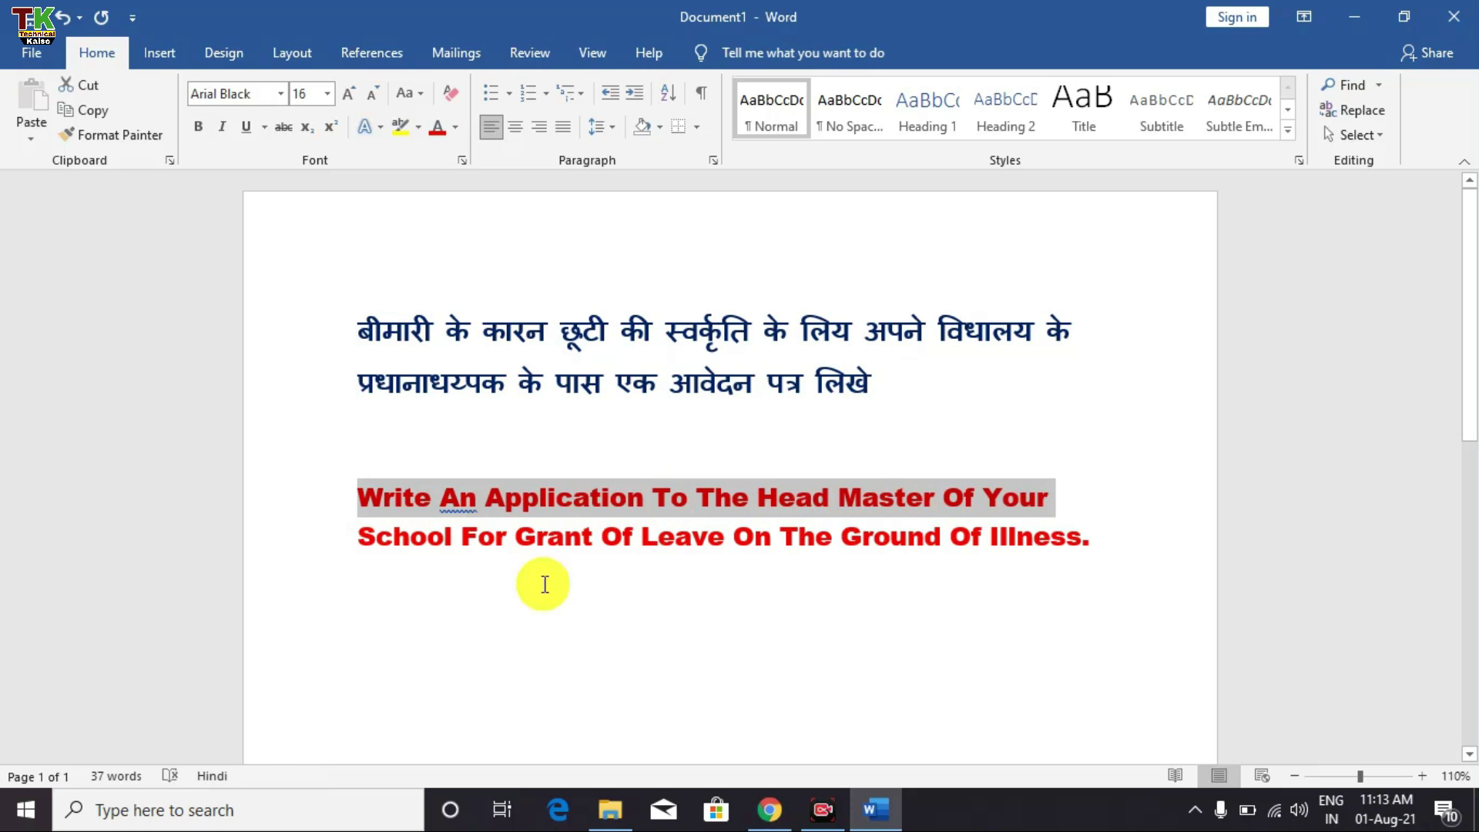
{"action": "left_click_drag", "start_coordinate": [357, 528], "coordinate": [1075, 537]}
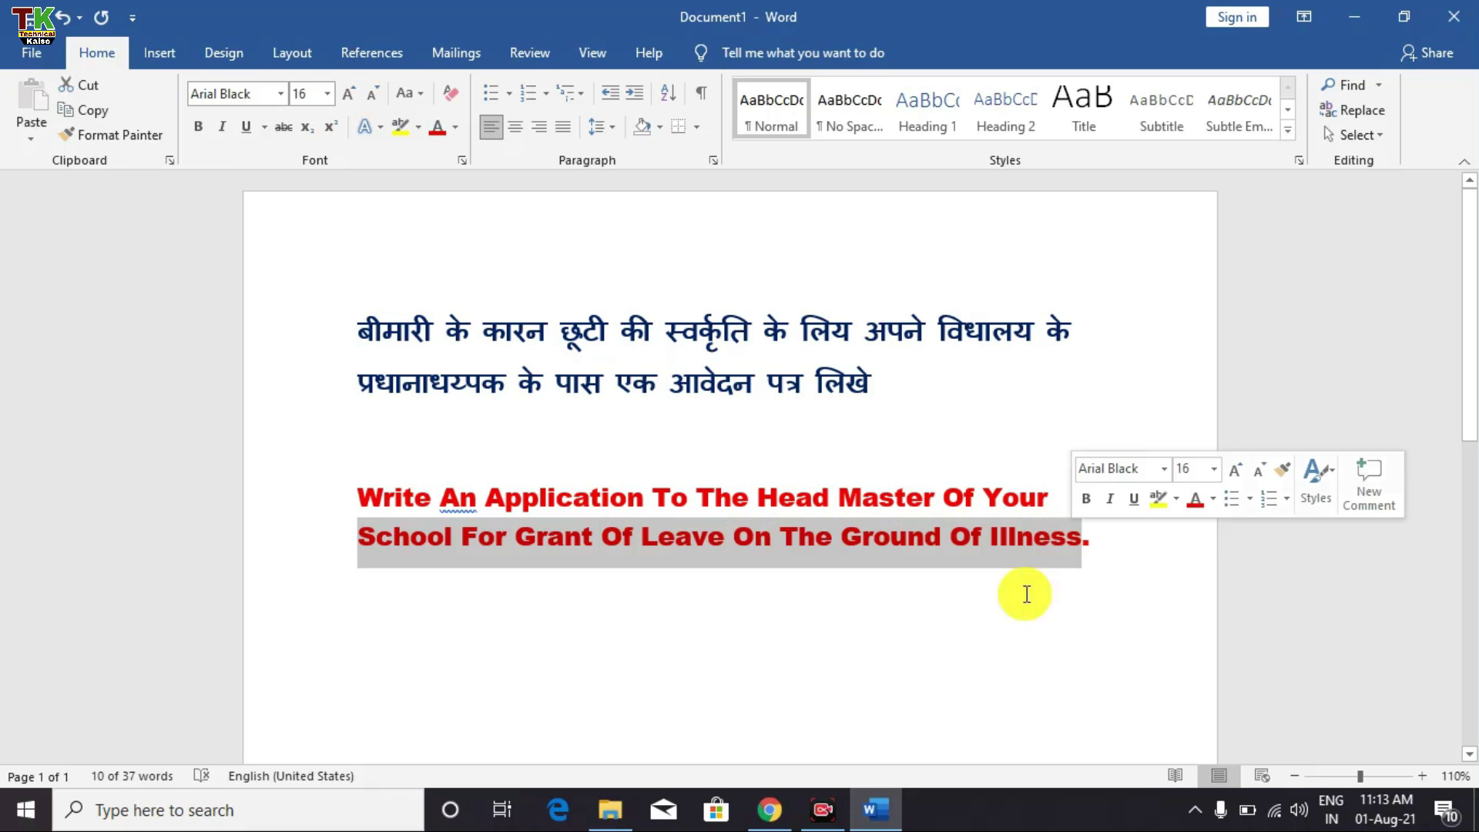
{"action": "left_click", "coordinate": [950, 629]}
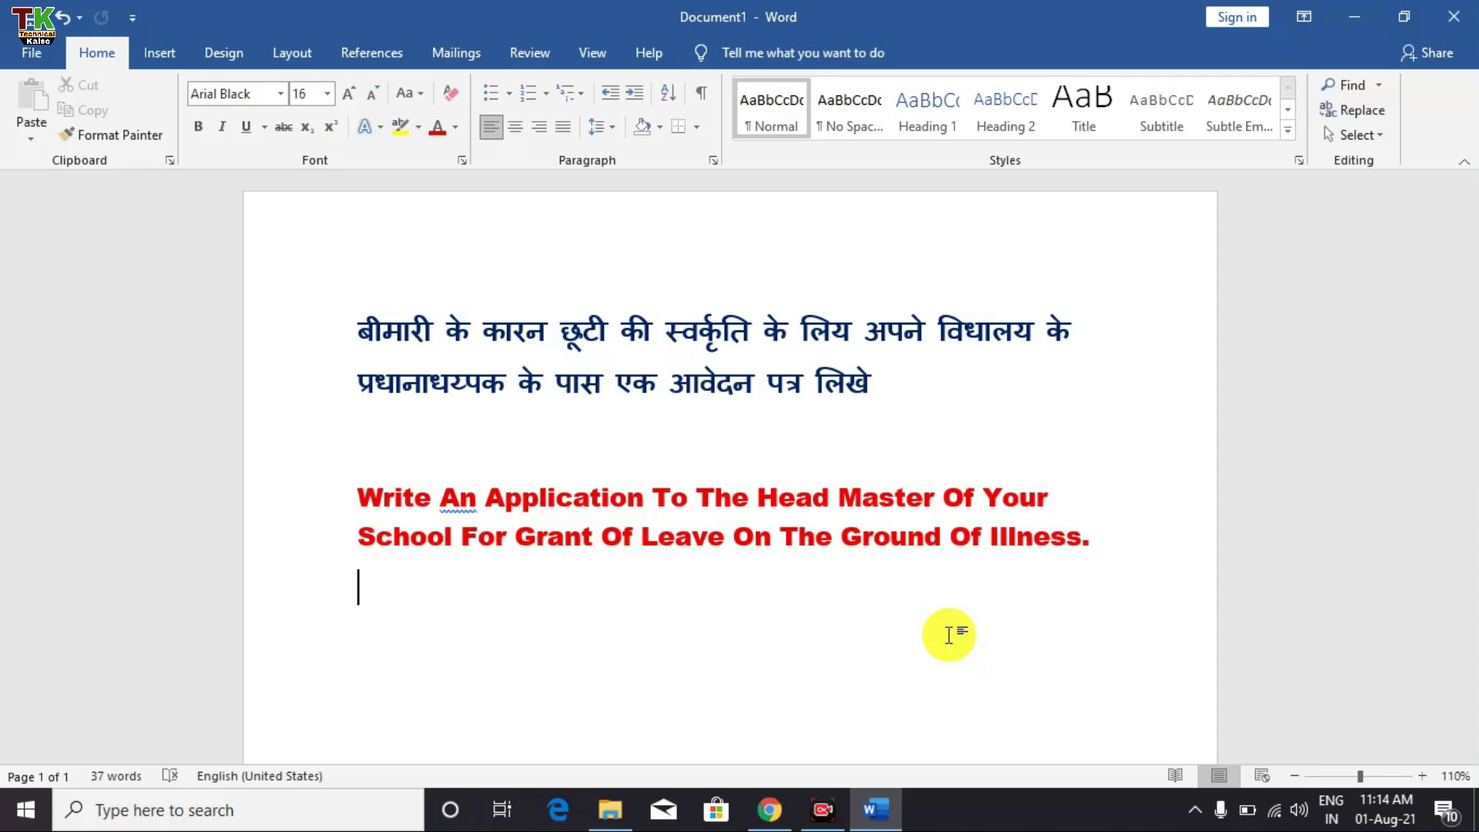
Create a new blank document, set the font size to 20 and choose the Capitalize Each Word case option.
{"action": "key", "text": "ctrl+n"}
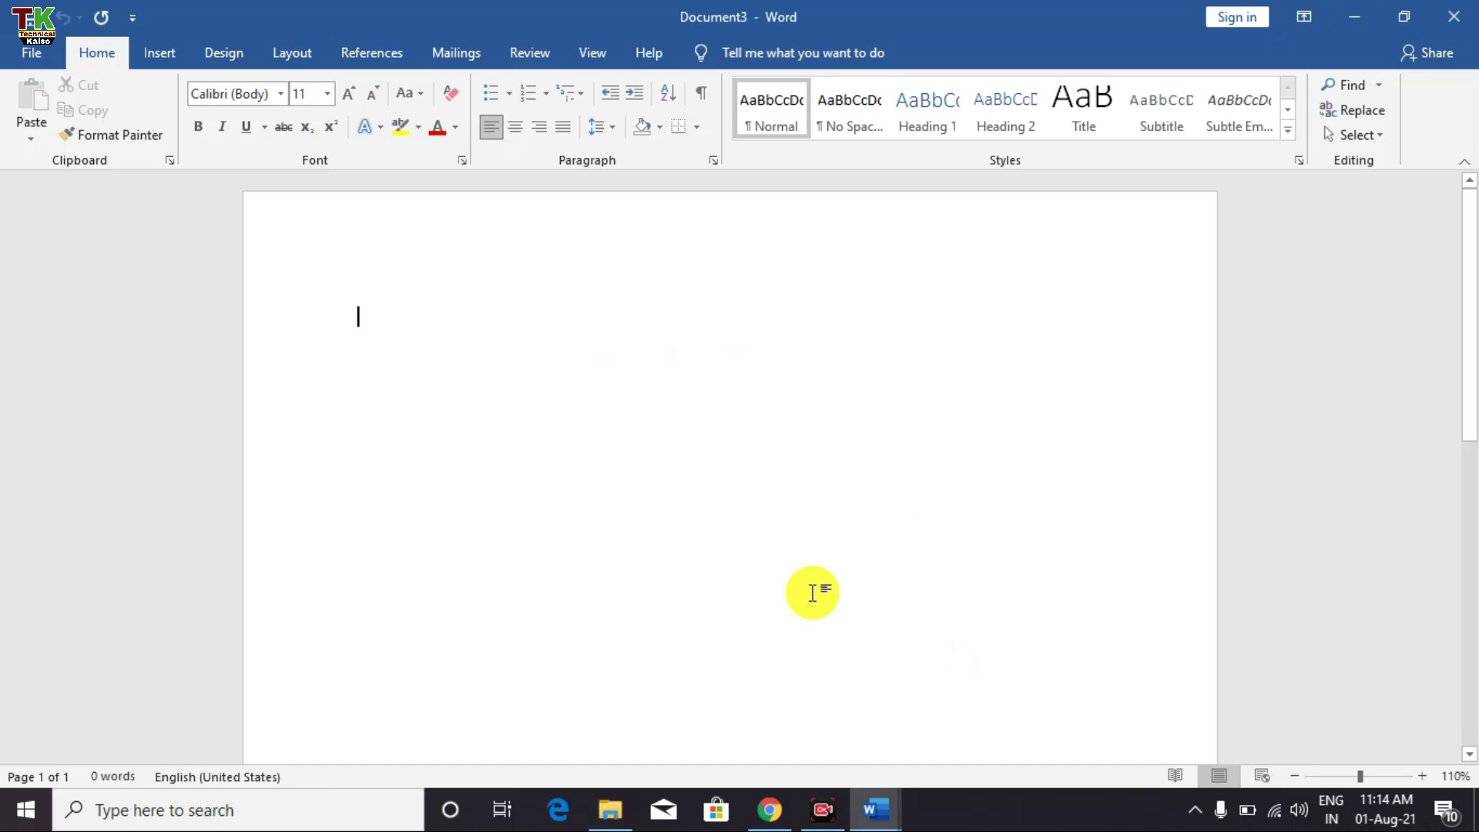
{"action": "left_click", "coordinate": [327, 94]}
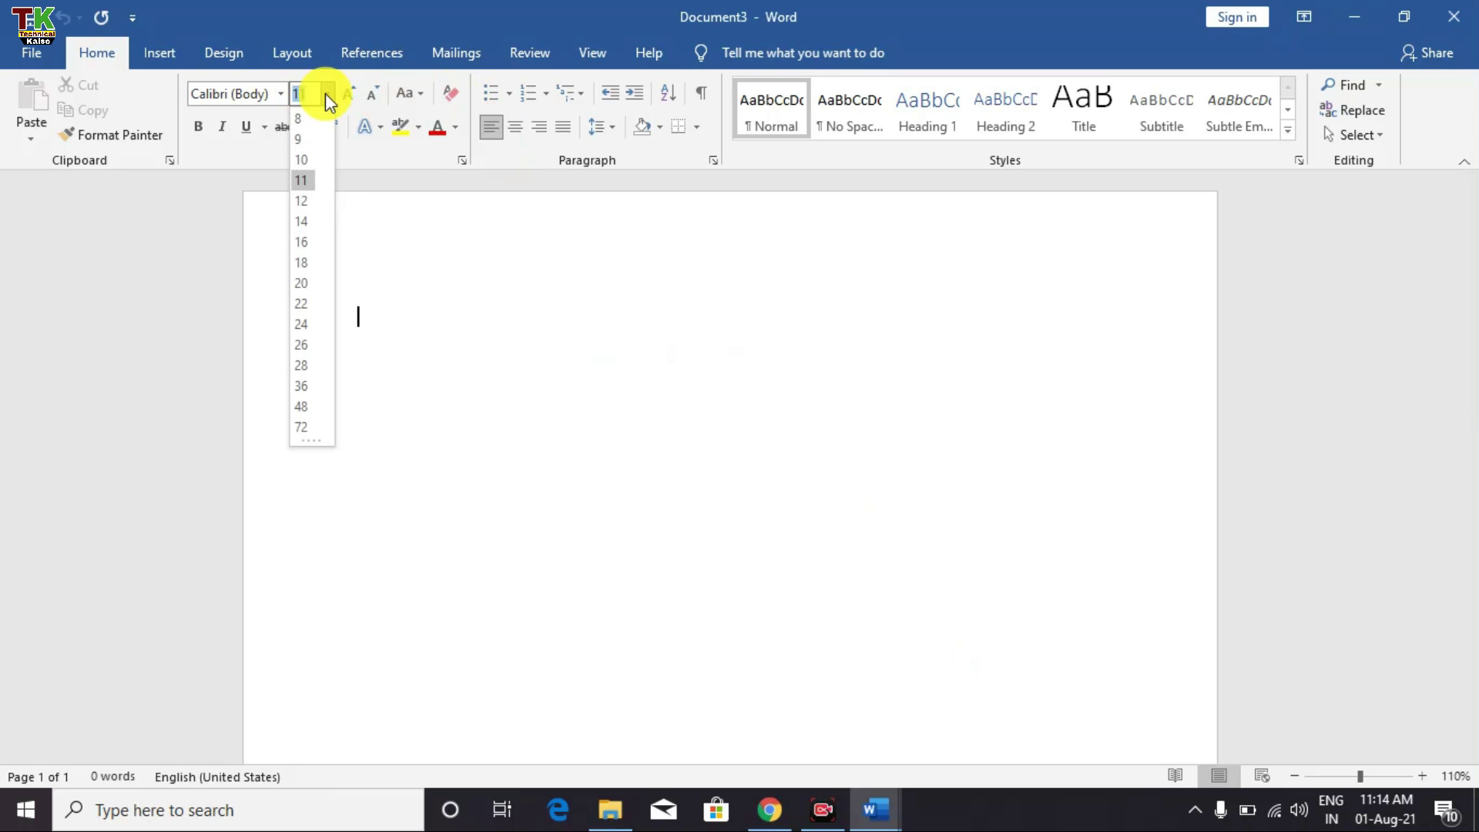
{"action": "left_click", "coordinate": [305, 285]}
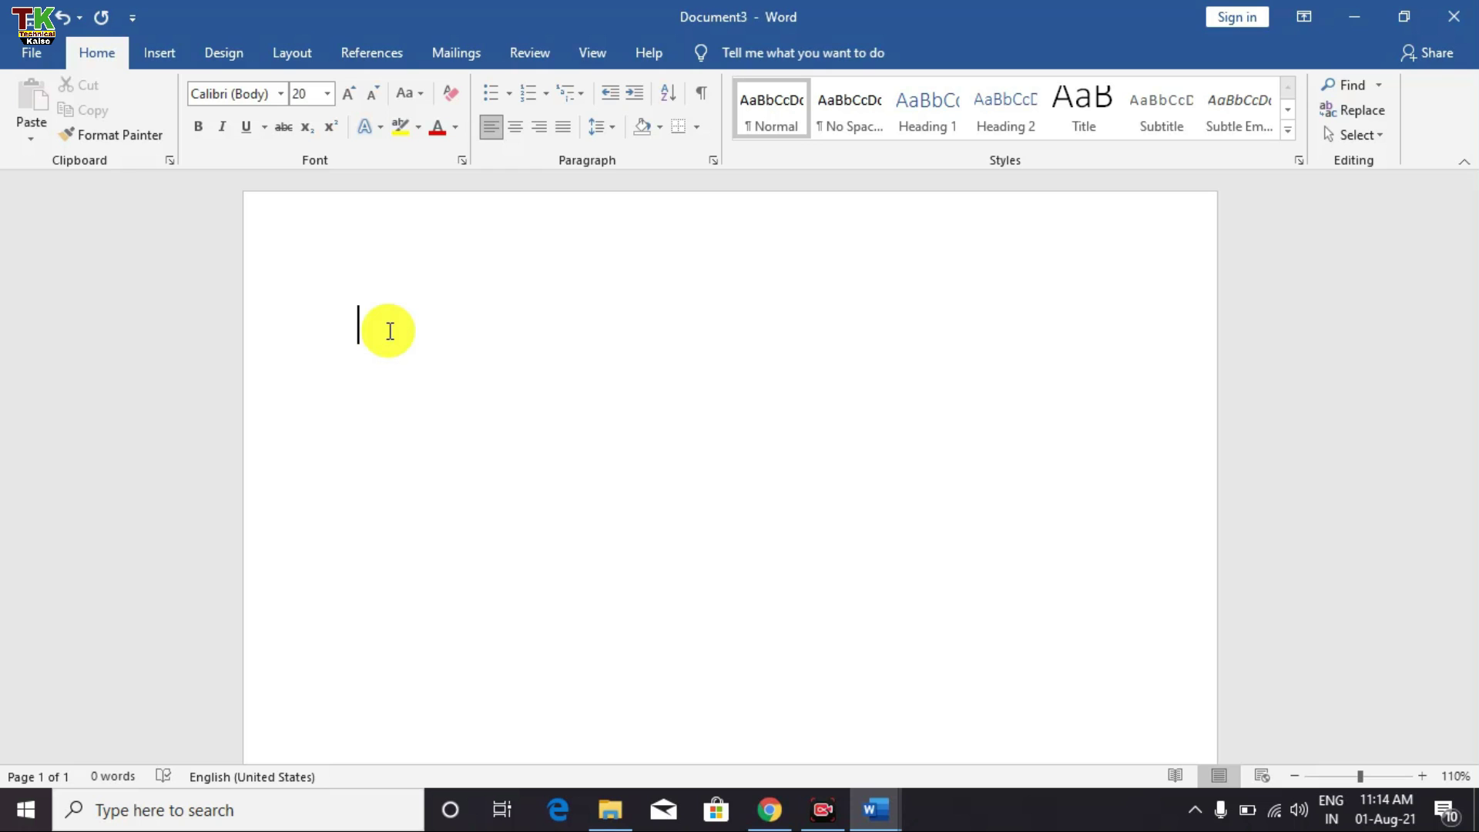
{"action": "left_click", "coordinate": [413, 95]}
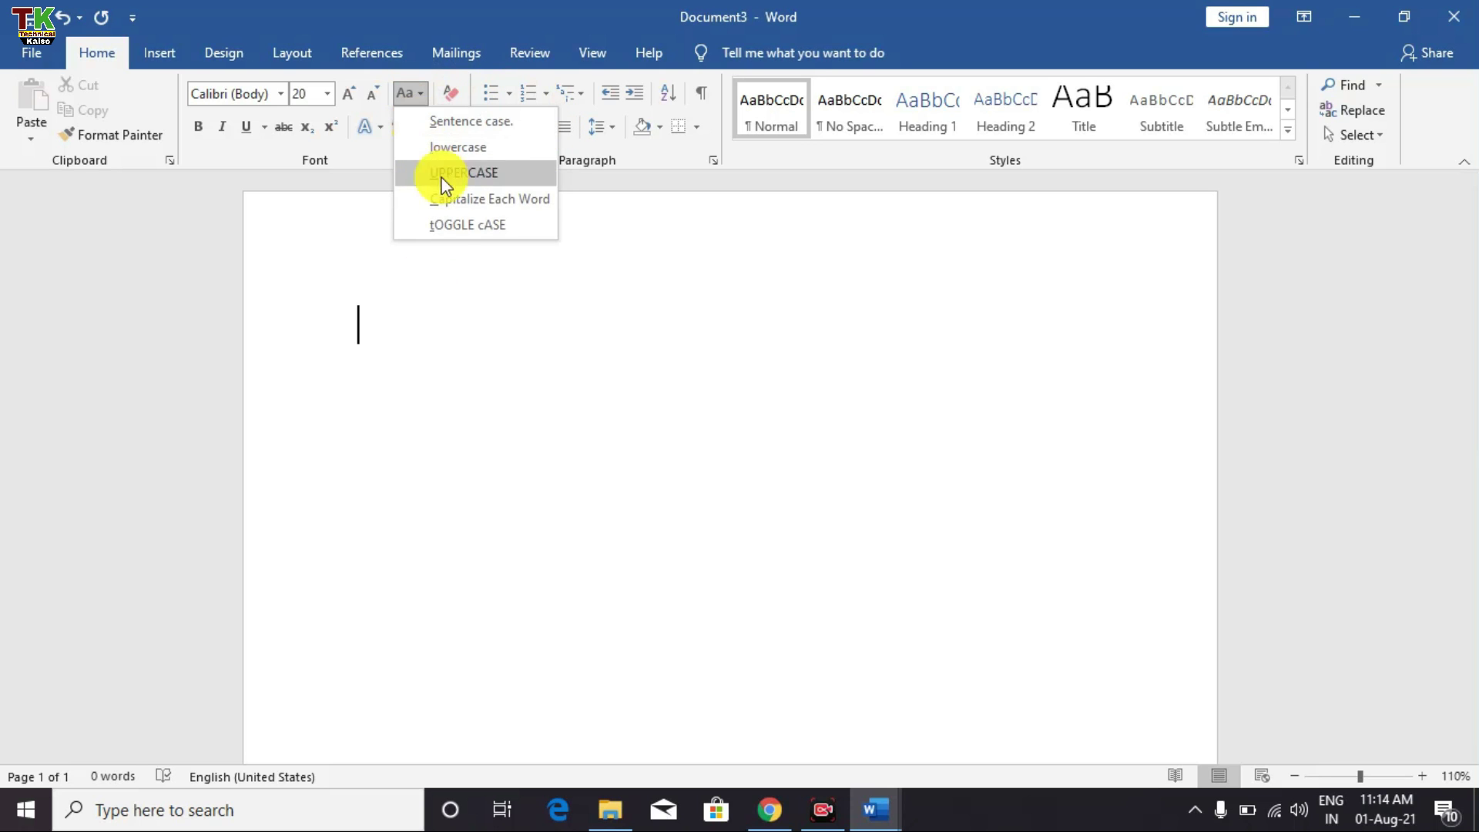
{"action": "left_click", "coordinate": [450, 200]}
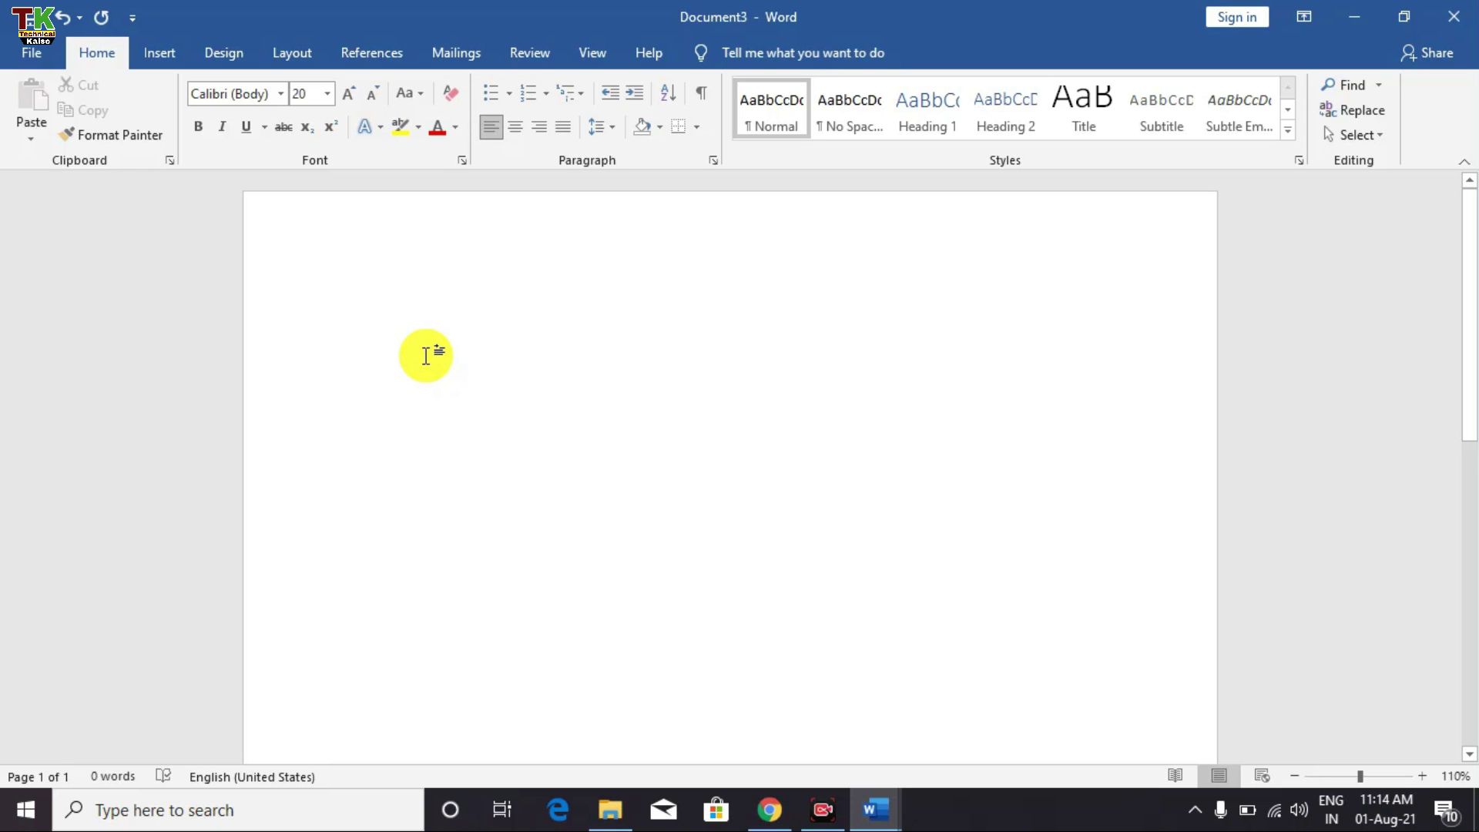
Write the addressee block on three lines: "To,", "The head master" and "+2 high school delhi".
{"action": "type", "text": "to"}
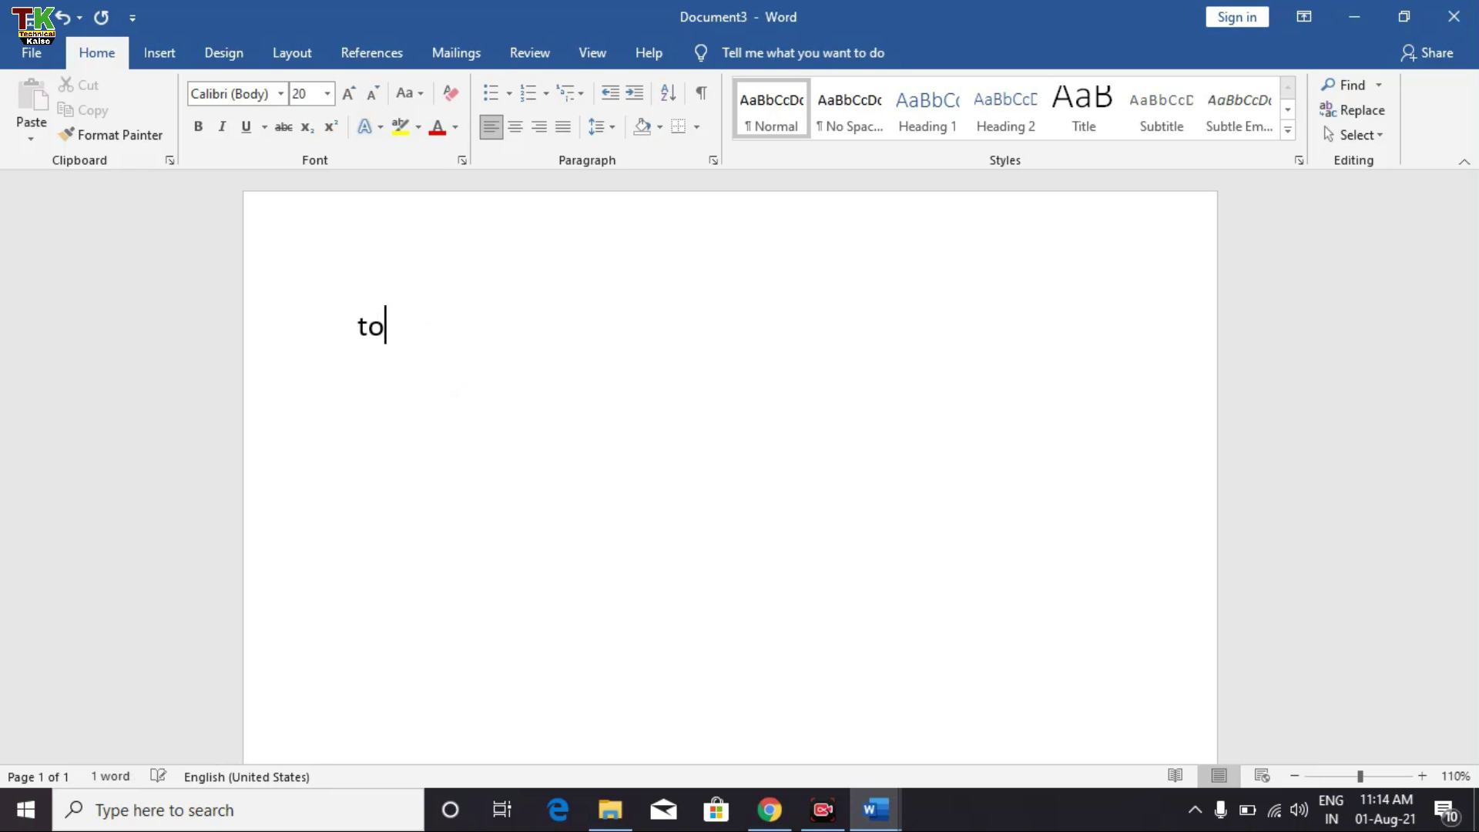
{"action": "type", "text": ","}
{"action": "key", "text": "Return"}
{"action": "type", "text": "the head master"}
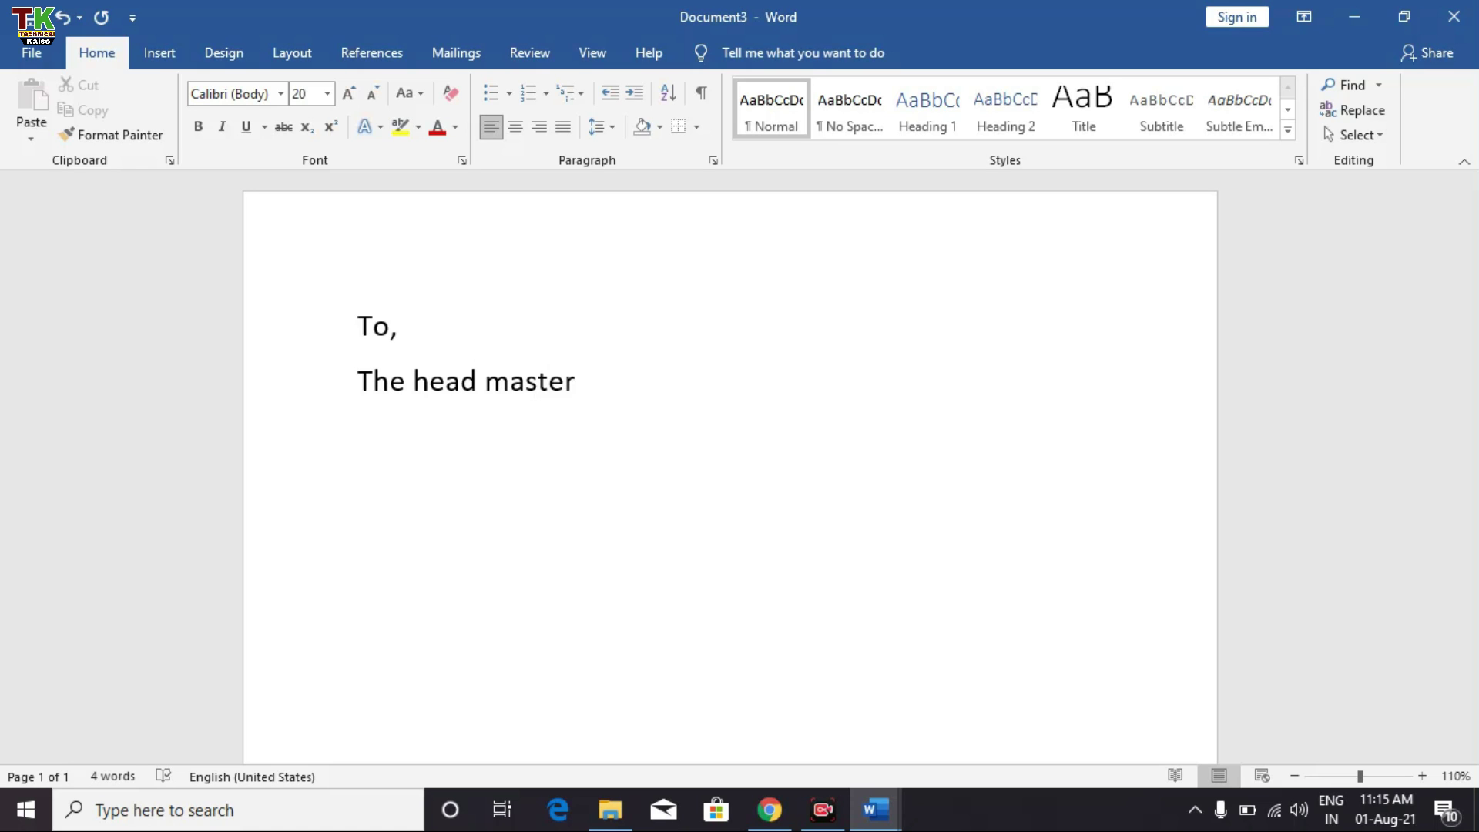
{"action": "key", "text": "Return"}
{"action": "type", "text": "+2 high "}
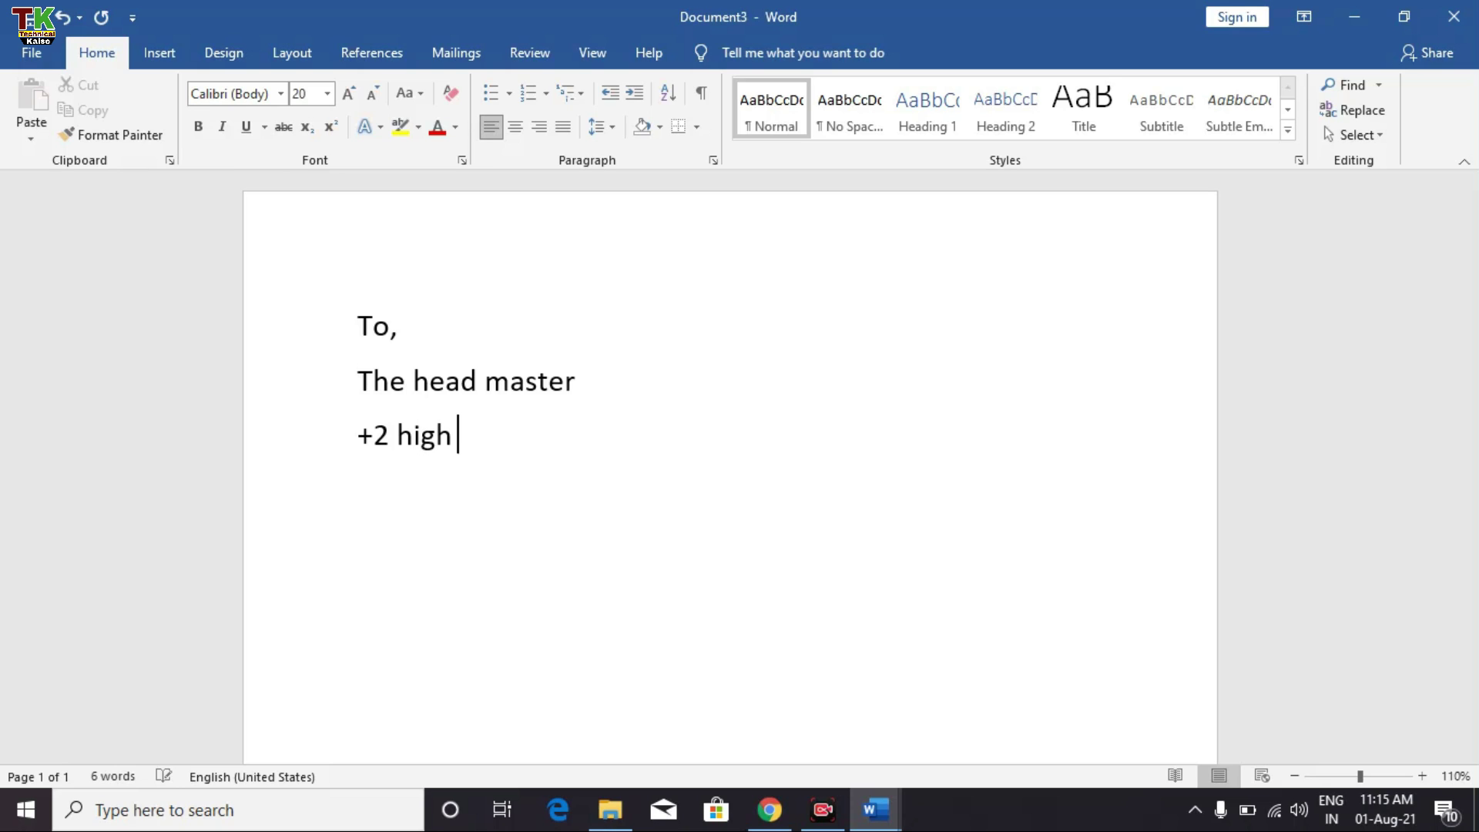
{"action": "type", "text": "school delhi"}
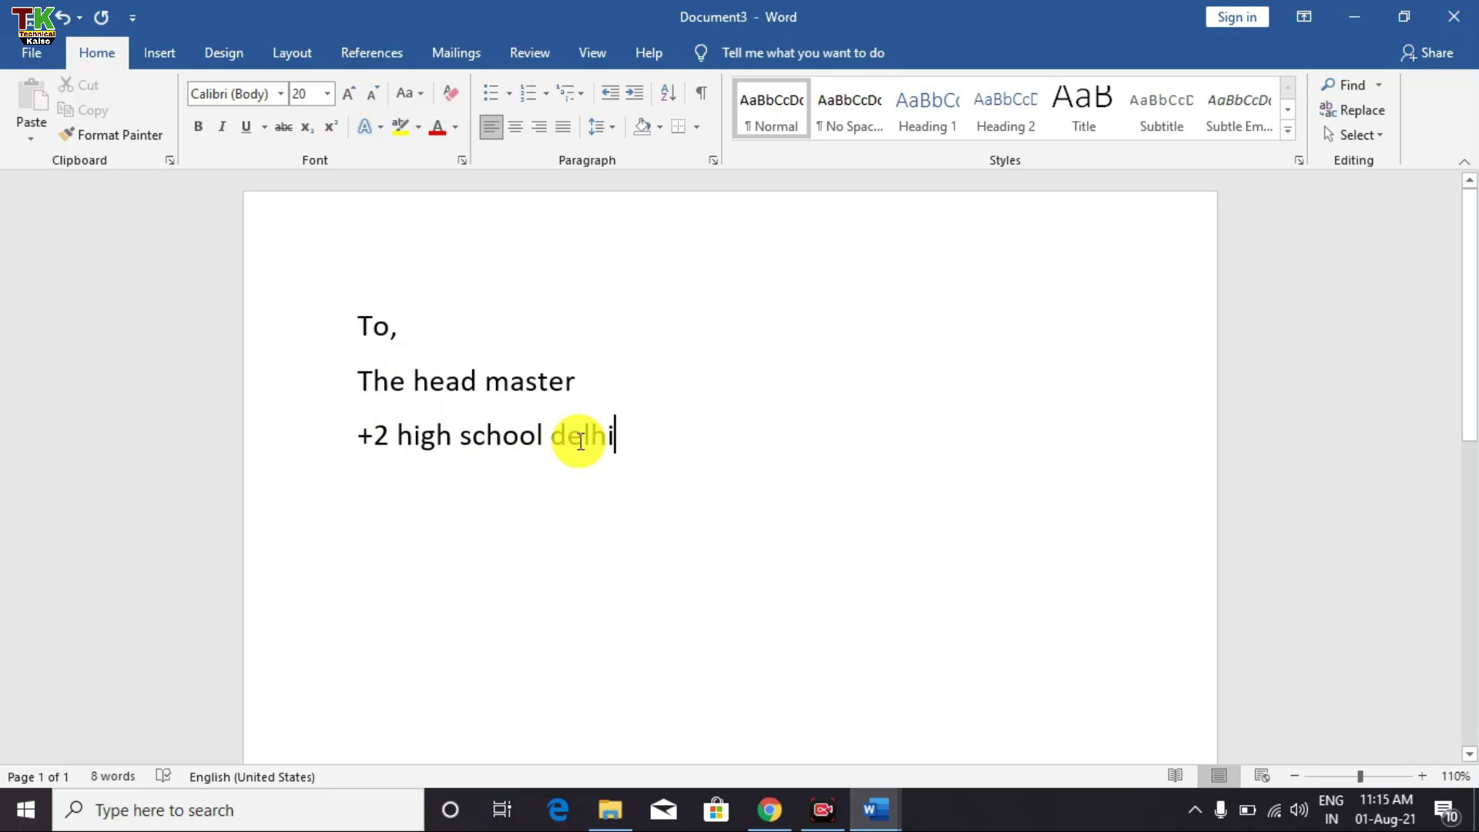
{"action": "left_click_drag", "start_coordinate": [624, 433], "coordinate": [338, 440]}
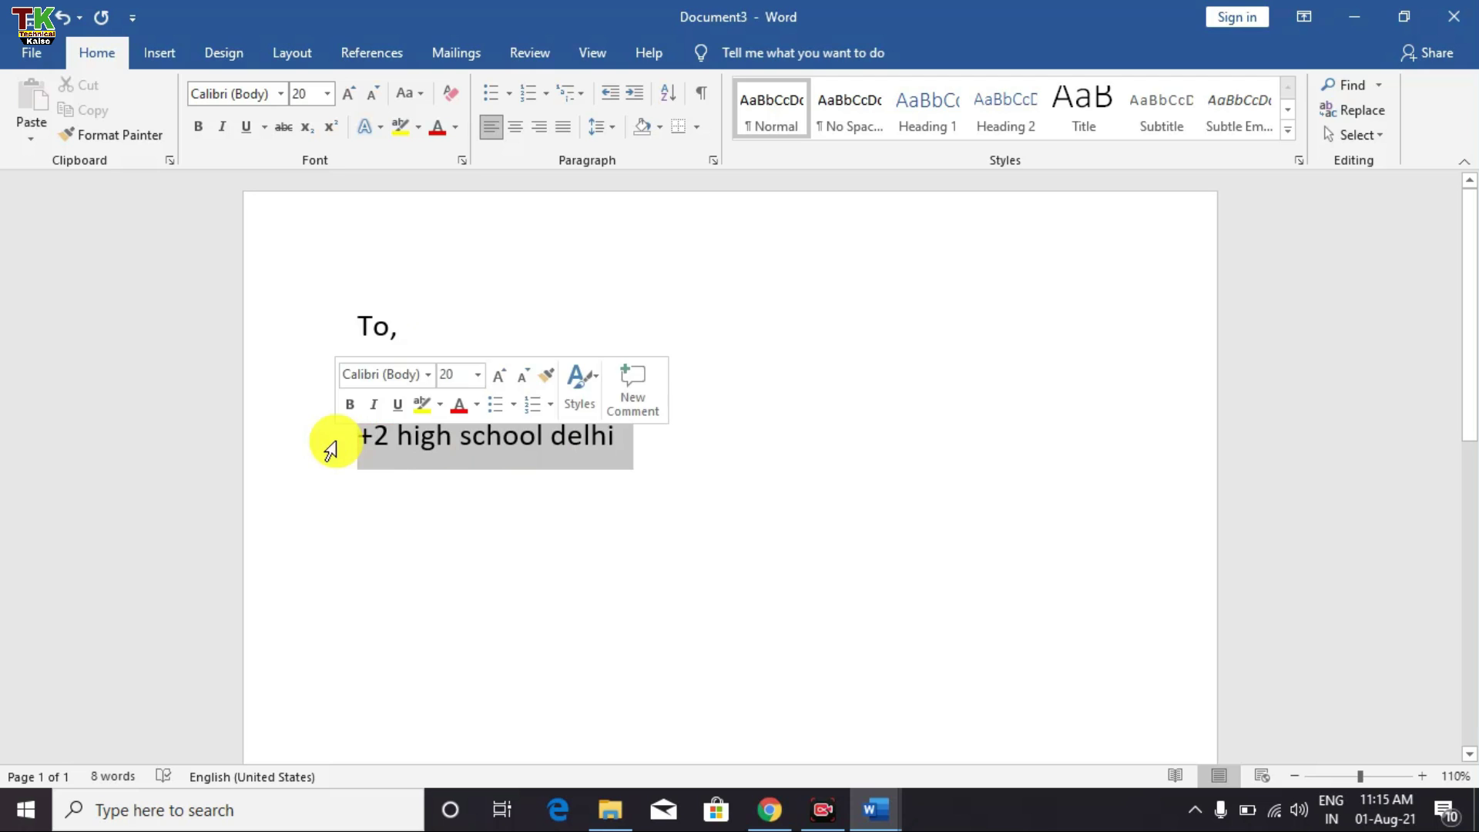
{"action": "left_click", "coordinate": [676, 459]}
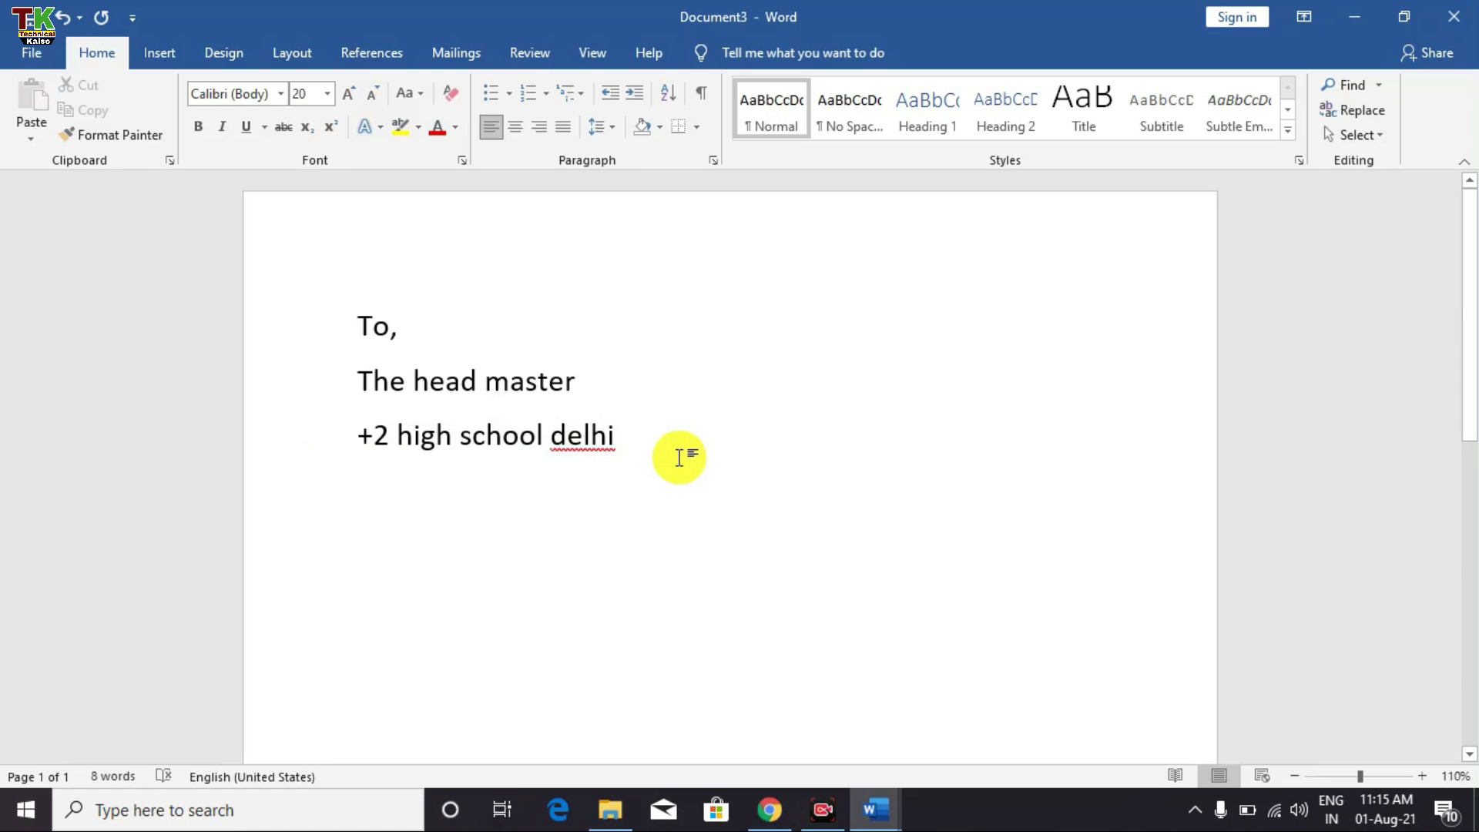
Add the line "Through – the class teacher" below the school line.
{"action": "key", "text": "Return"}
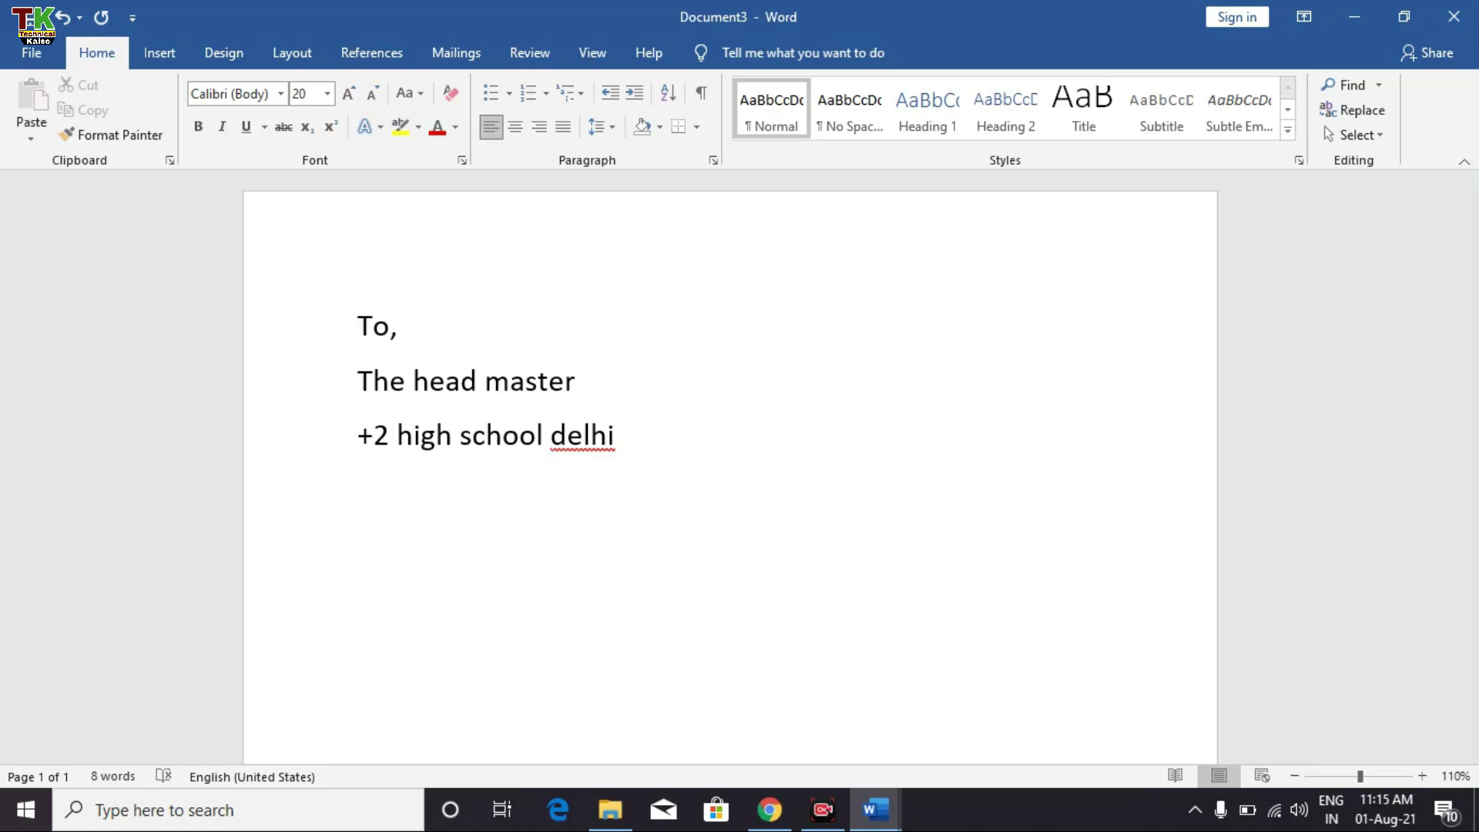
{"action": "type", "text": "t"}
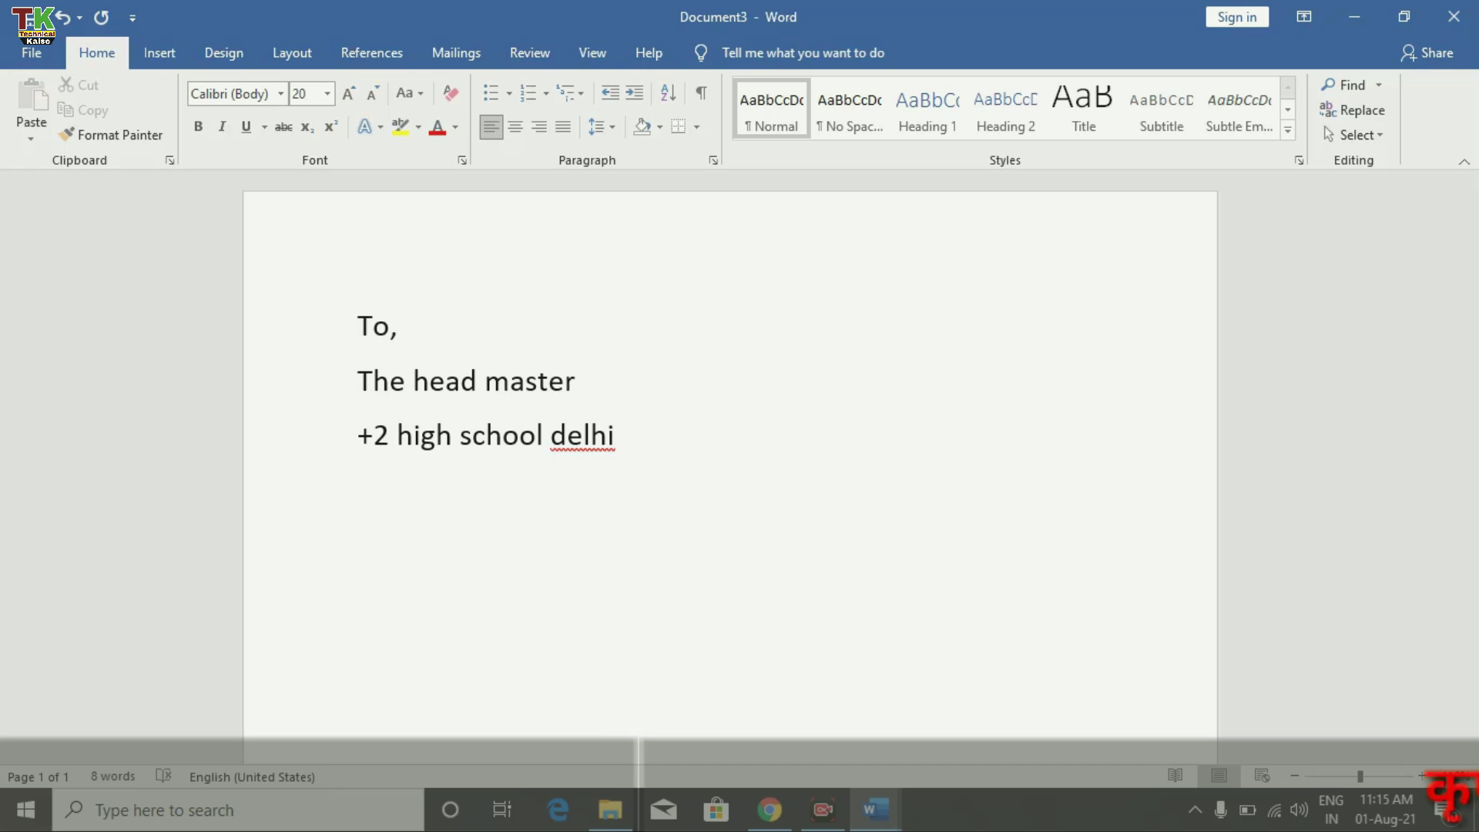
{"action": "type", "text": "h"}
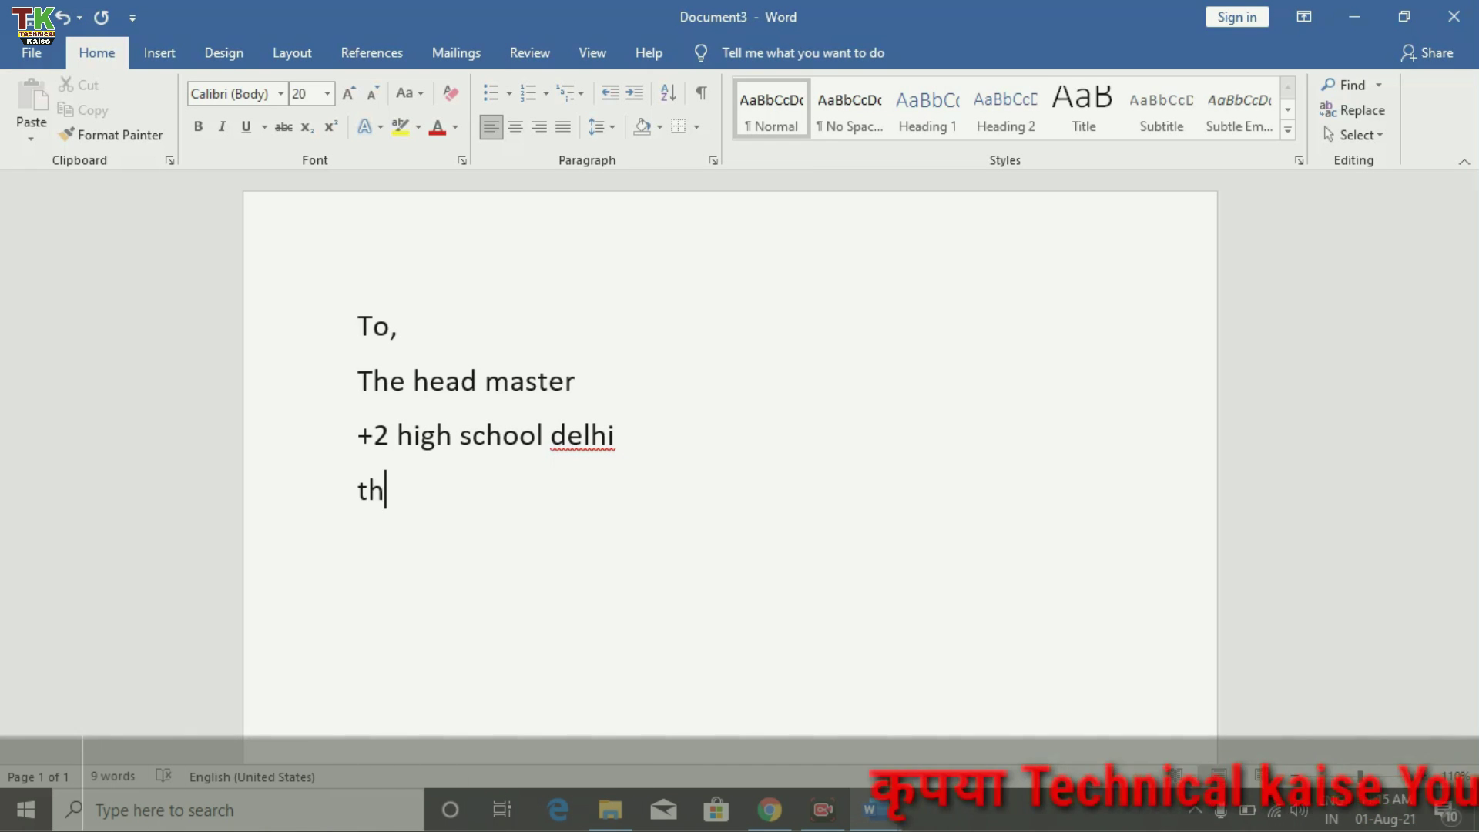
{"action": "type", "text": "rou"}
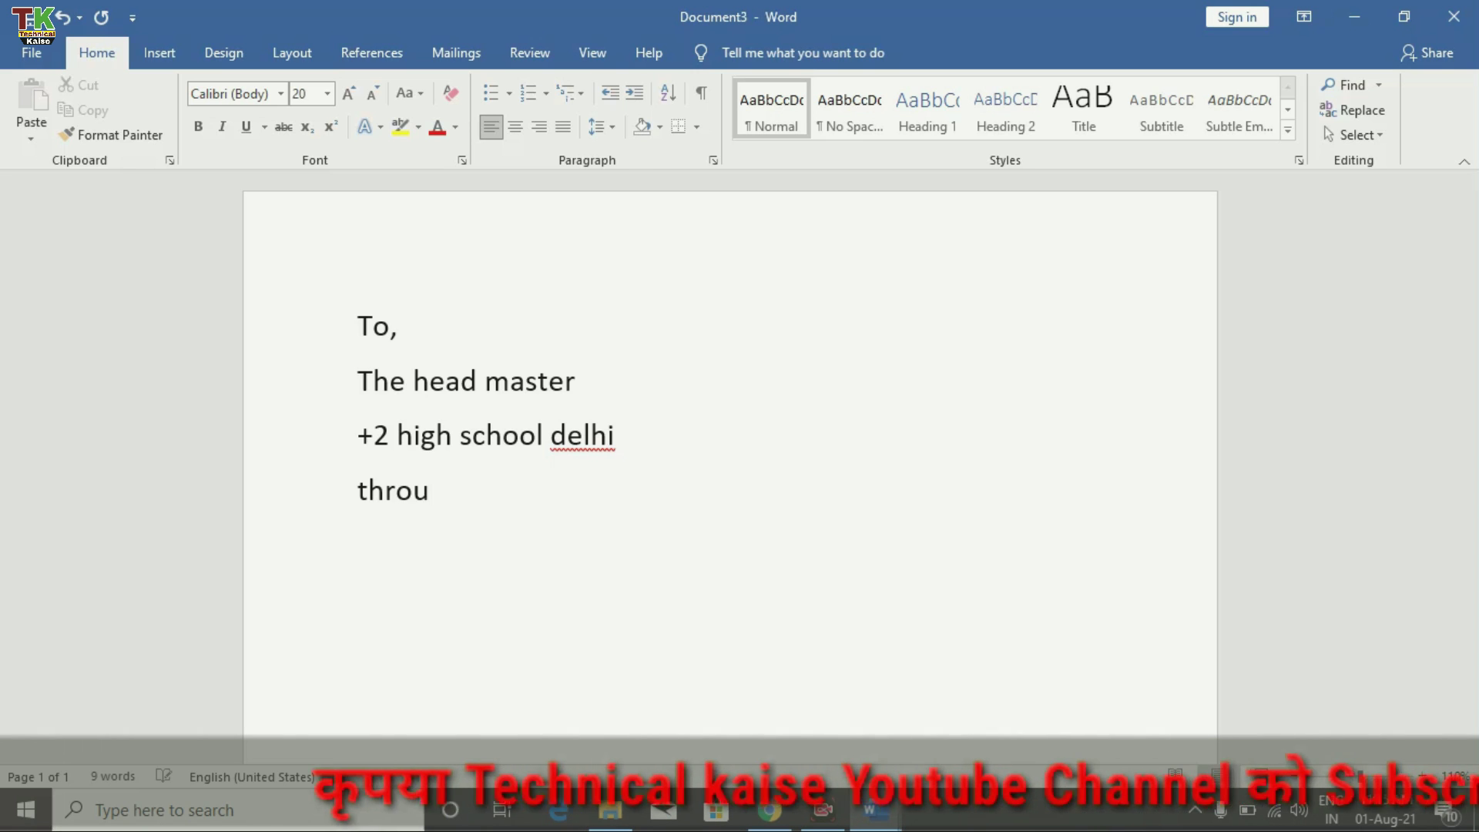
{"action": "type", "text": "gh"}
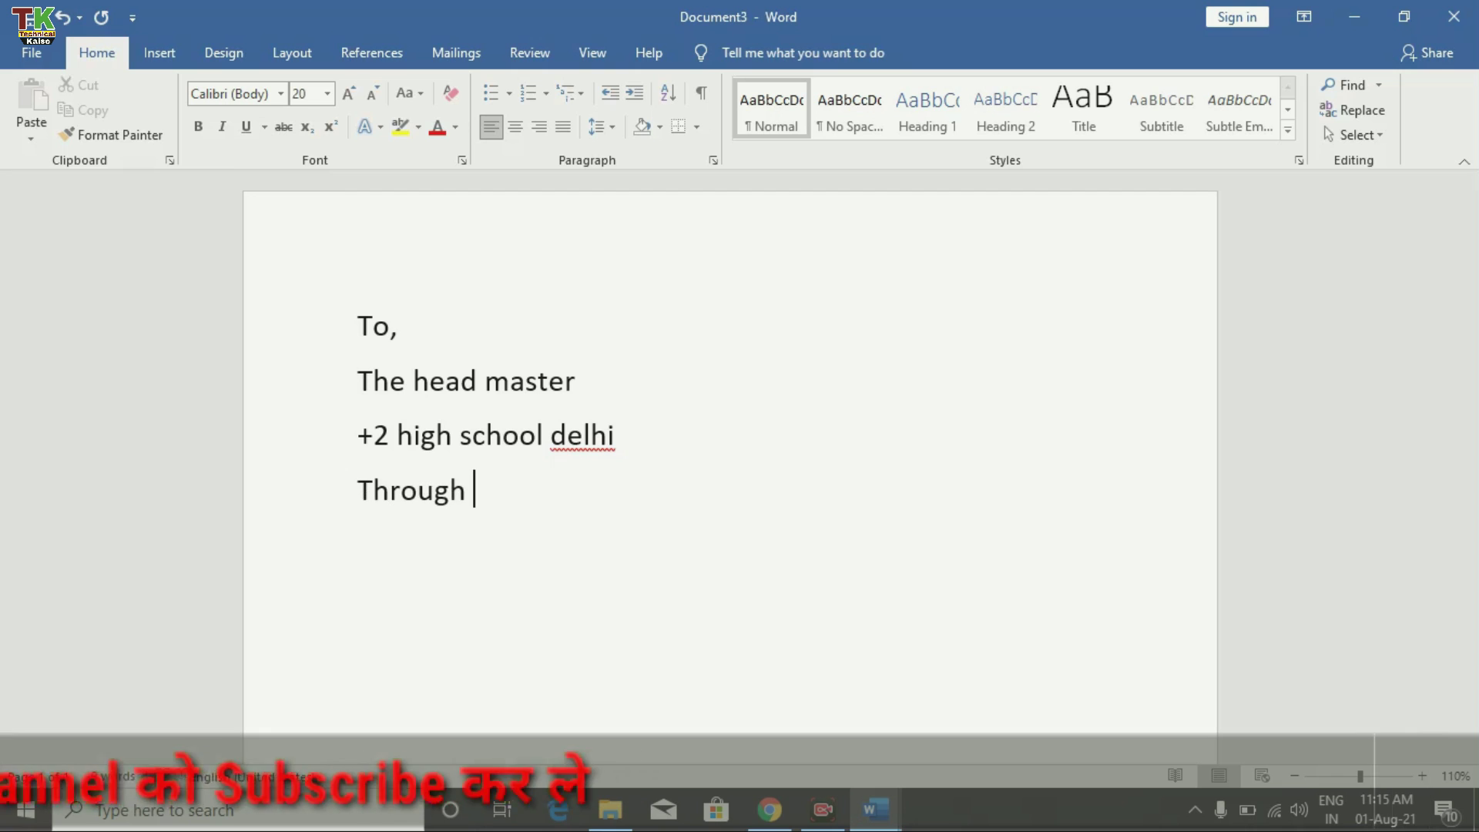
{"action": "type", "text": " -"}
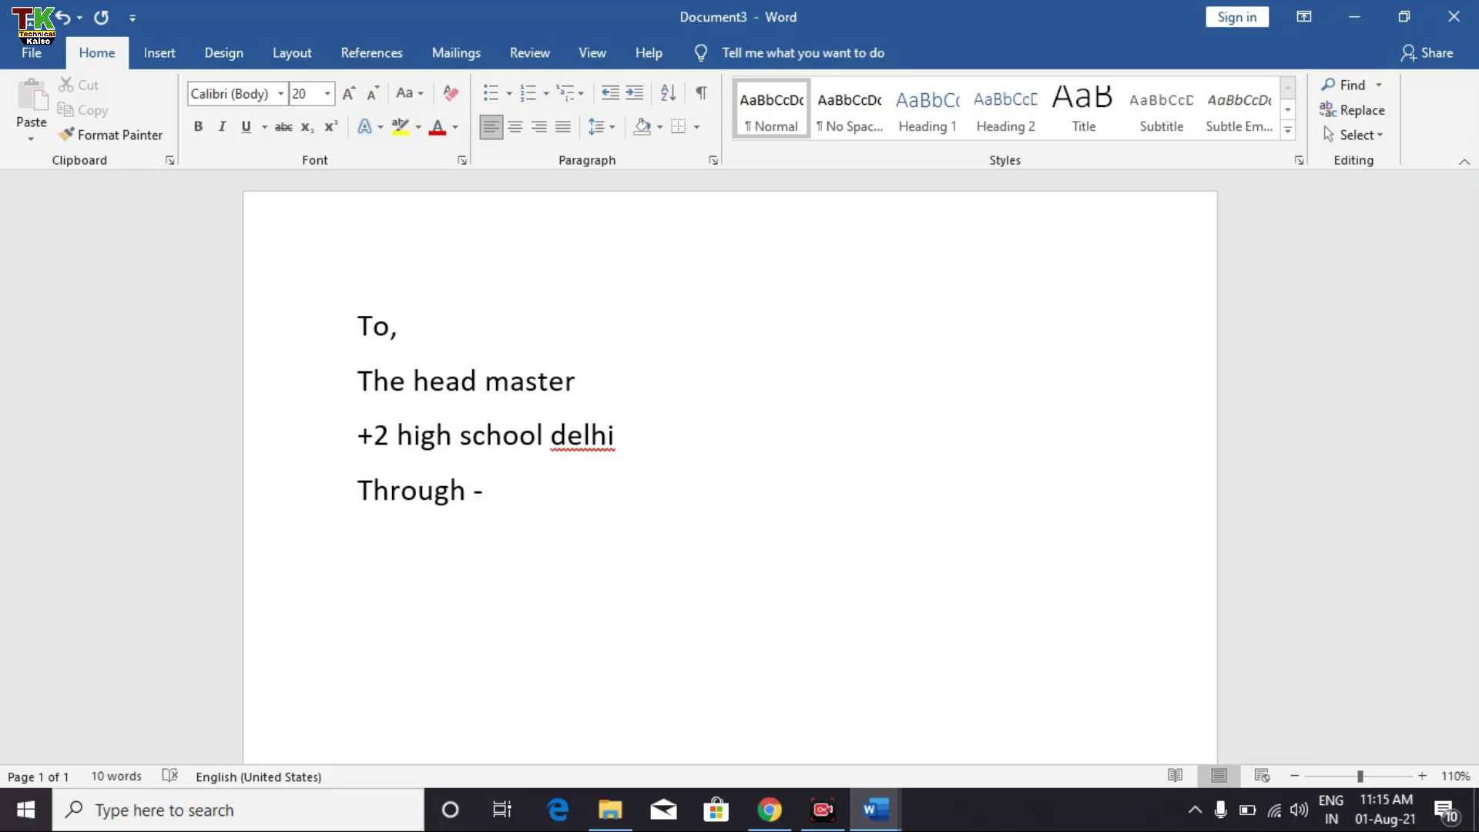
{"action": "type", "text": " the n"}
{"action": "key", "text": "BackSpace"}
{"action": "type", "text": "class"}
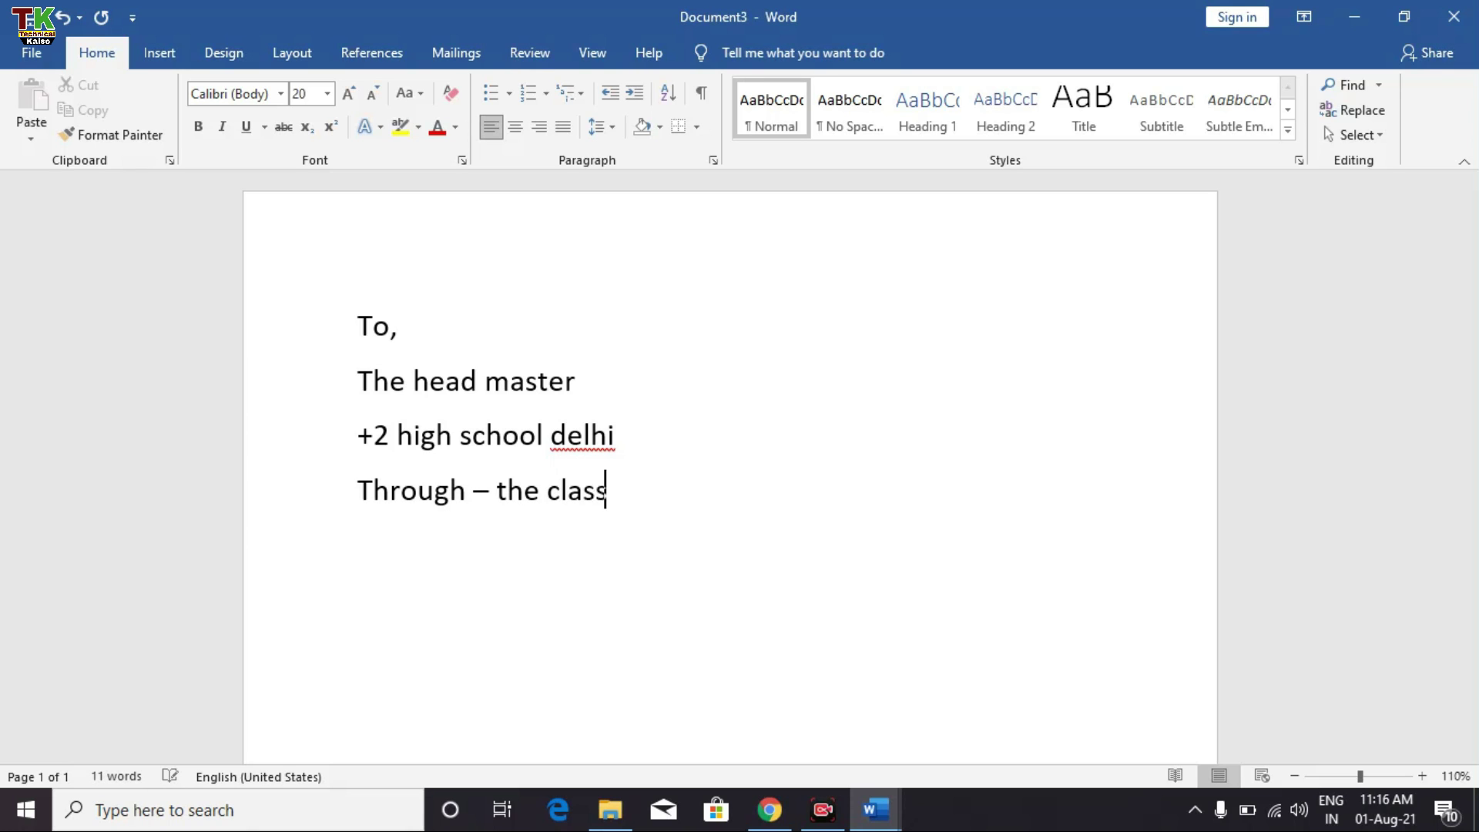
{"action": "type", "text": " teacher"}
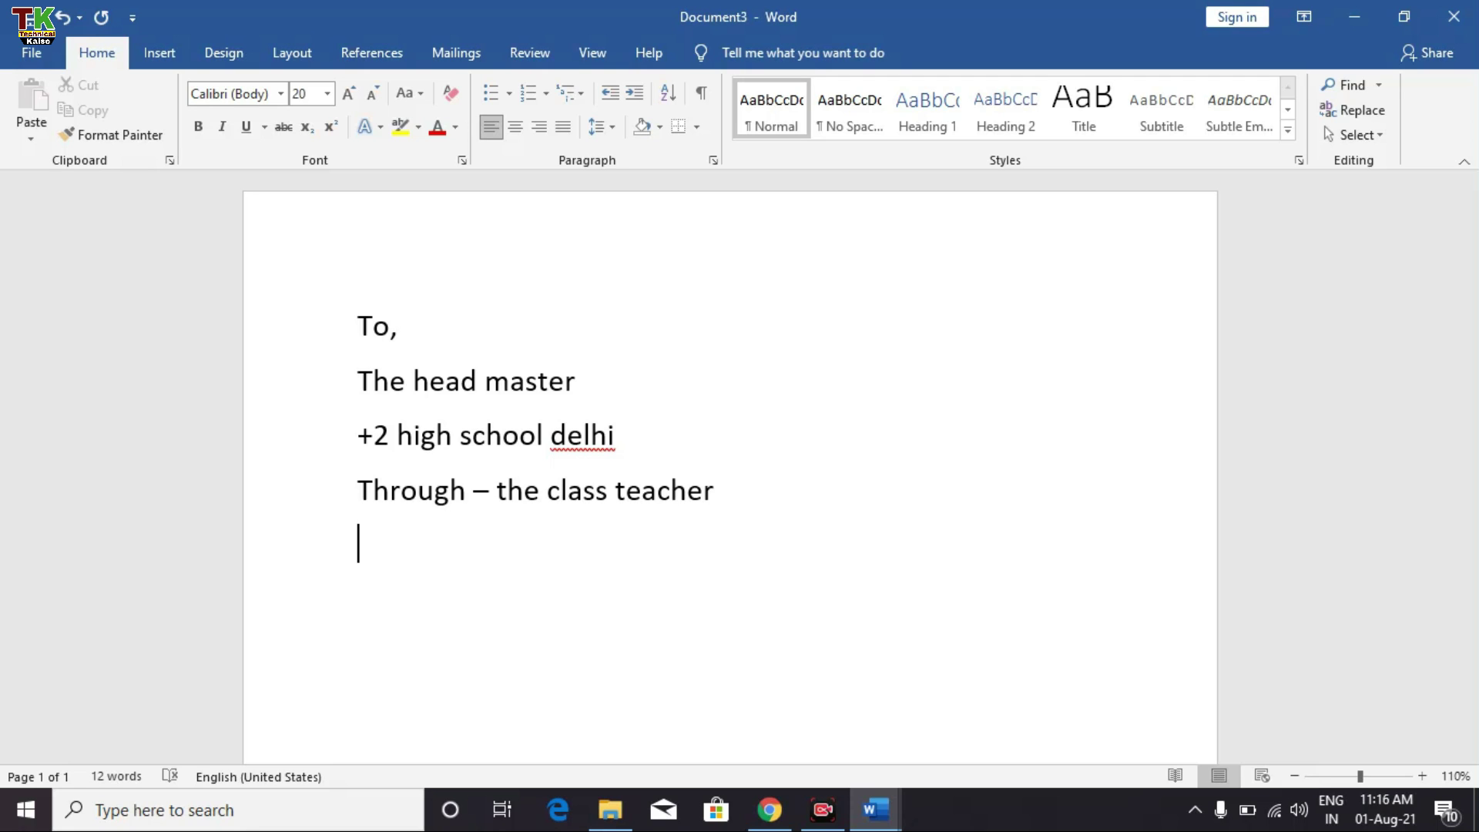
Add the line "Subject – application for grant of leave." followed by the salutation "Sir," on its own line.
{"action": "type", "text": "subject"}
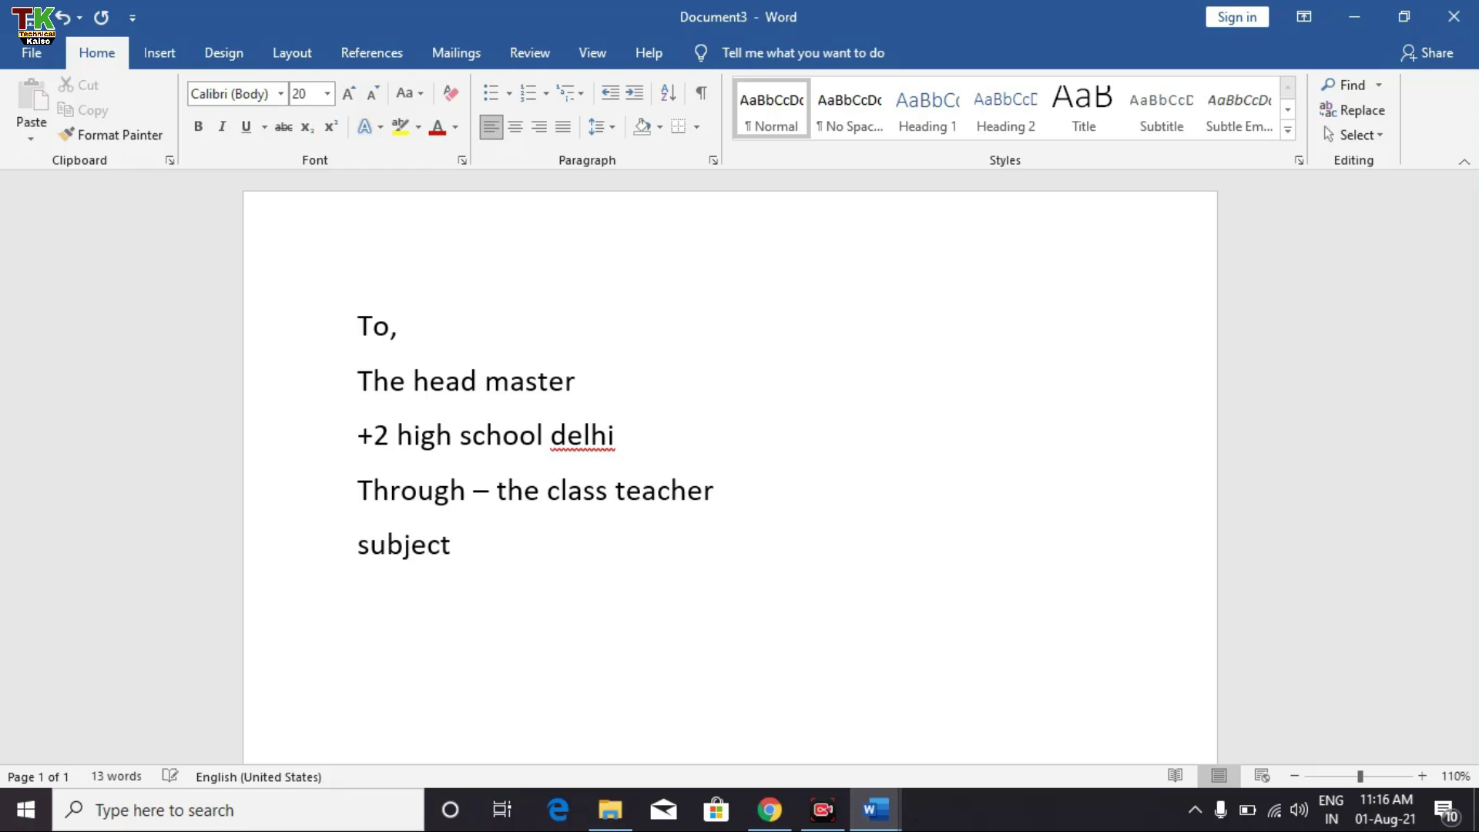
{"action": "type", "text": " -"}
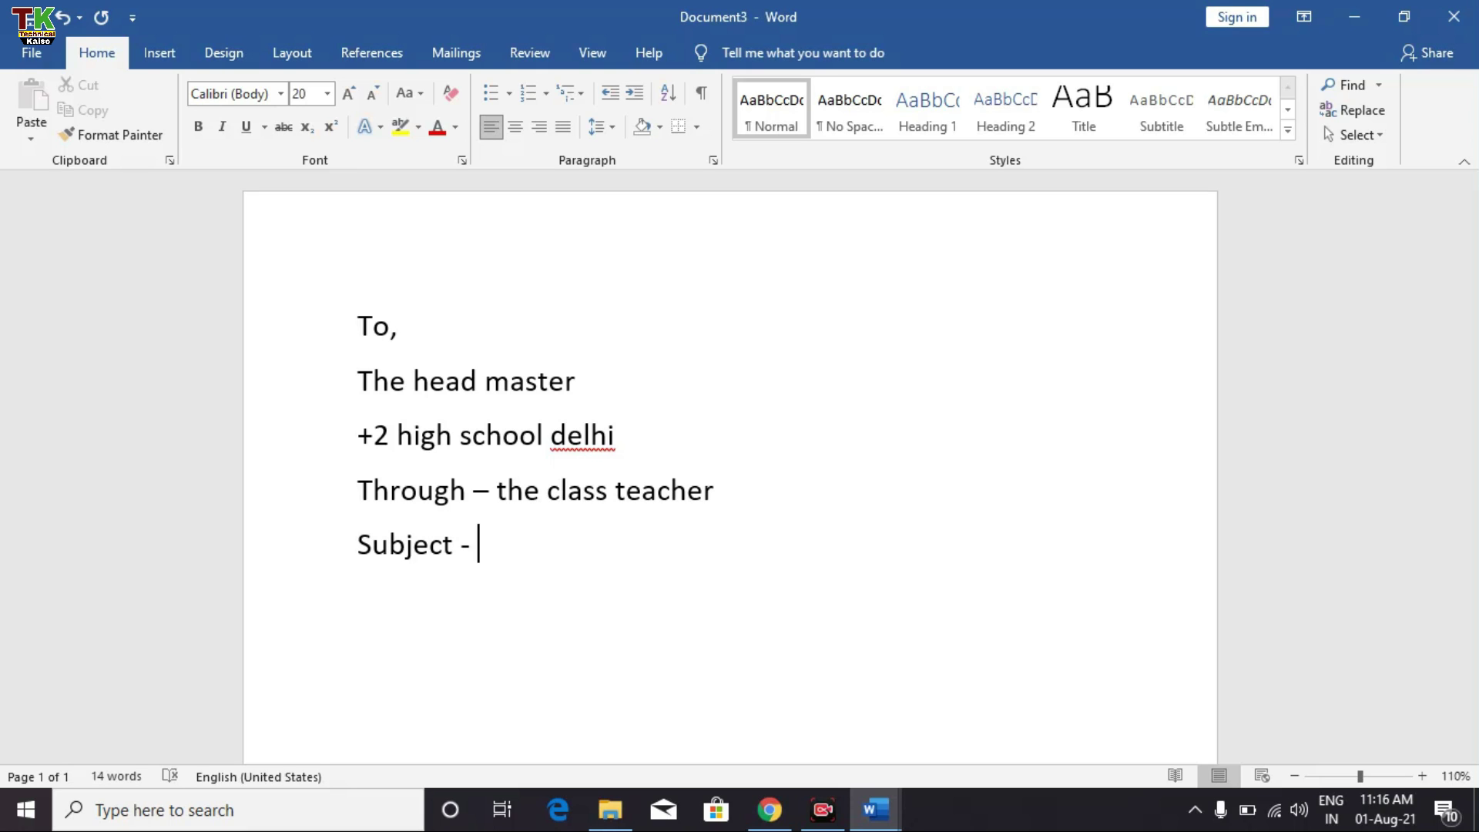
{"action": "type", "text": " application "}
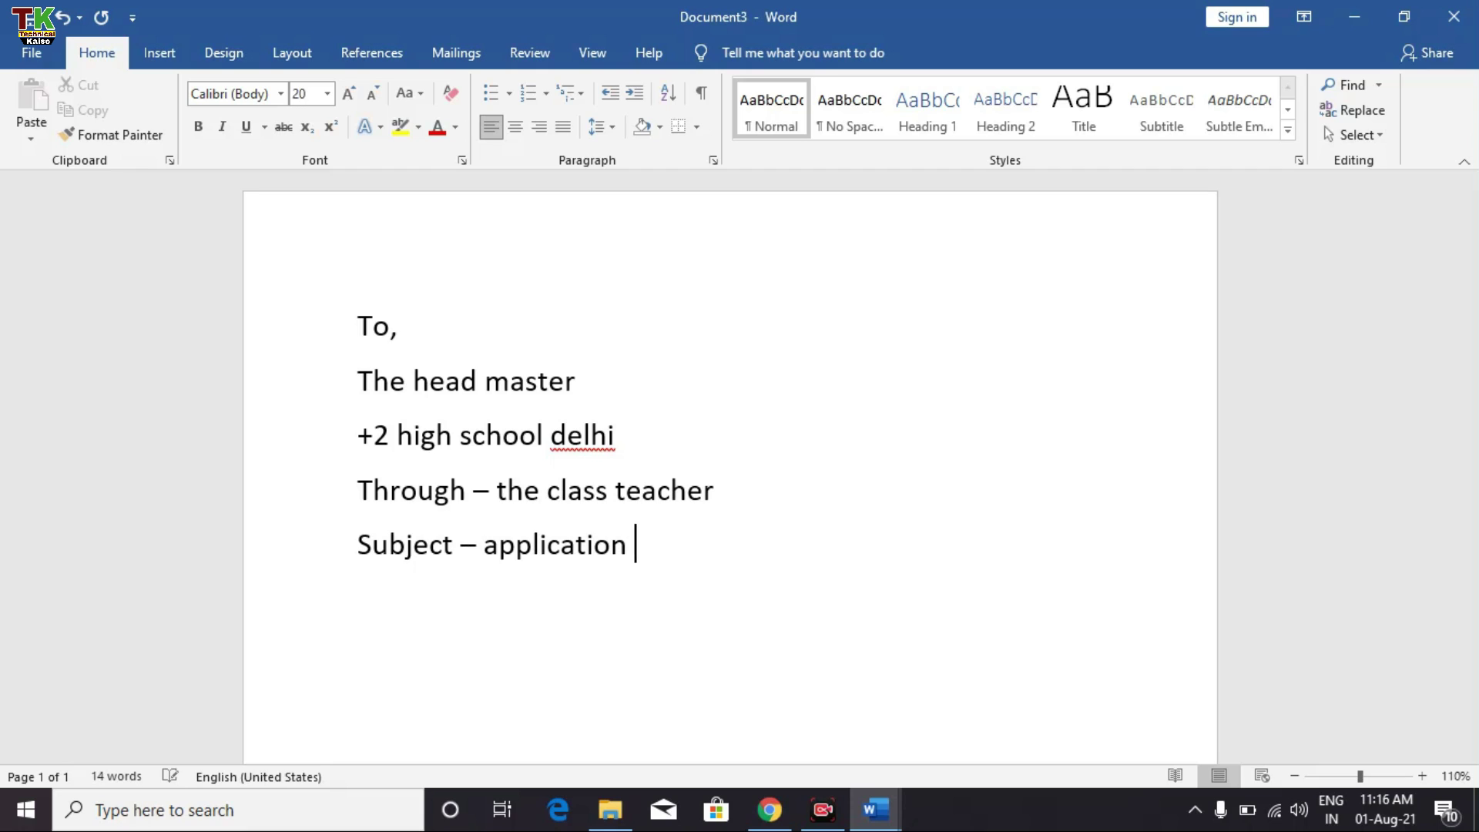
{"action": "type", "text": "for gra"}
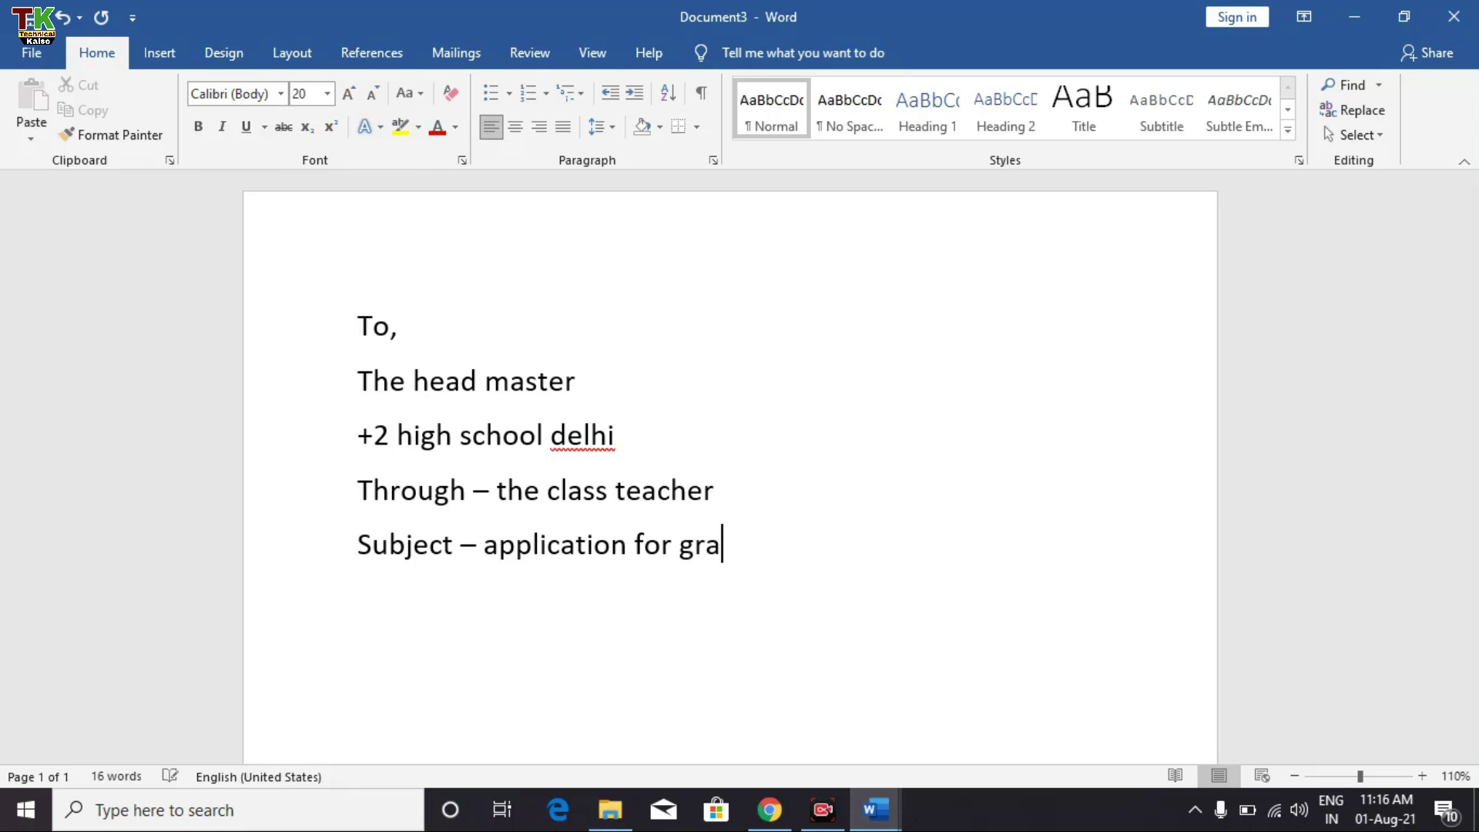
{"action": "type", "text": "nt of leave"}
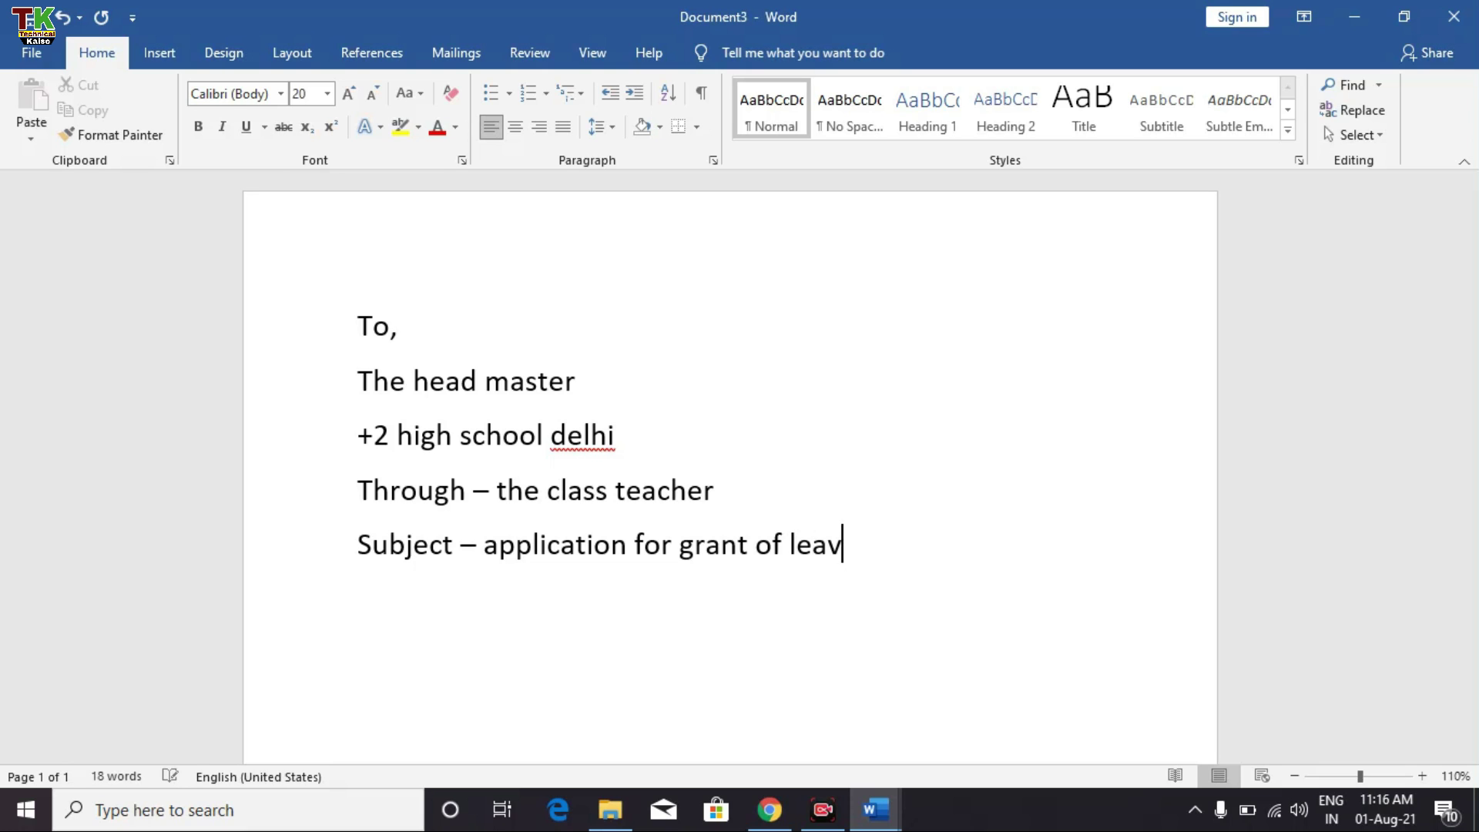
{"action": "type", "text": "."}
{"action": "key", "text": "Return"}
{"action": "type", "text": "sir,"}
{"action": "key", "text": "Return"}
Begin the body paragraph below the salutation with "Most humbly and respectfully I beg to say that".
{"action": "type", "text": "mo"}
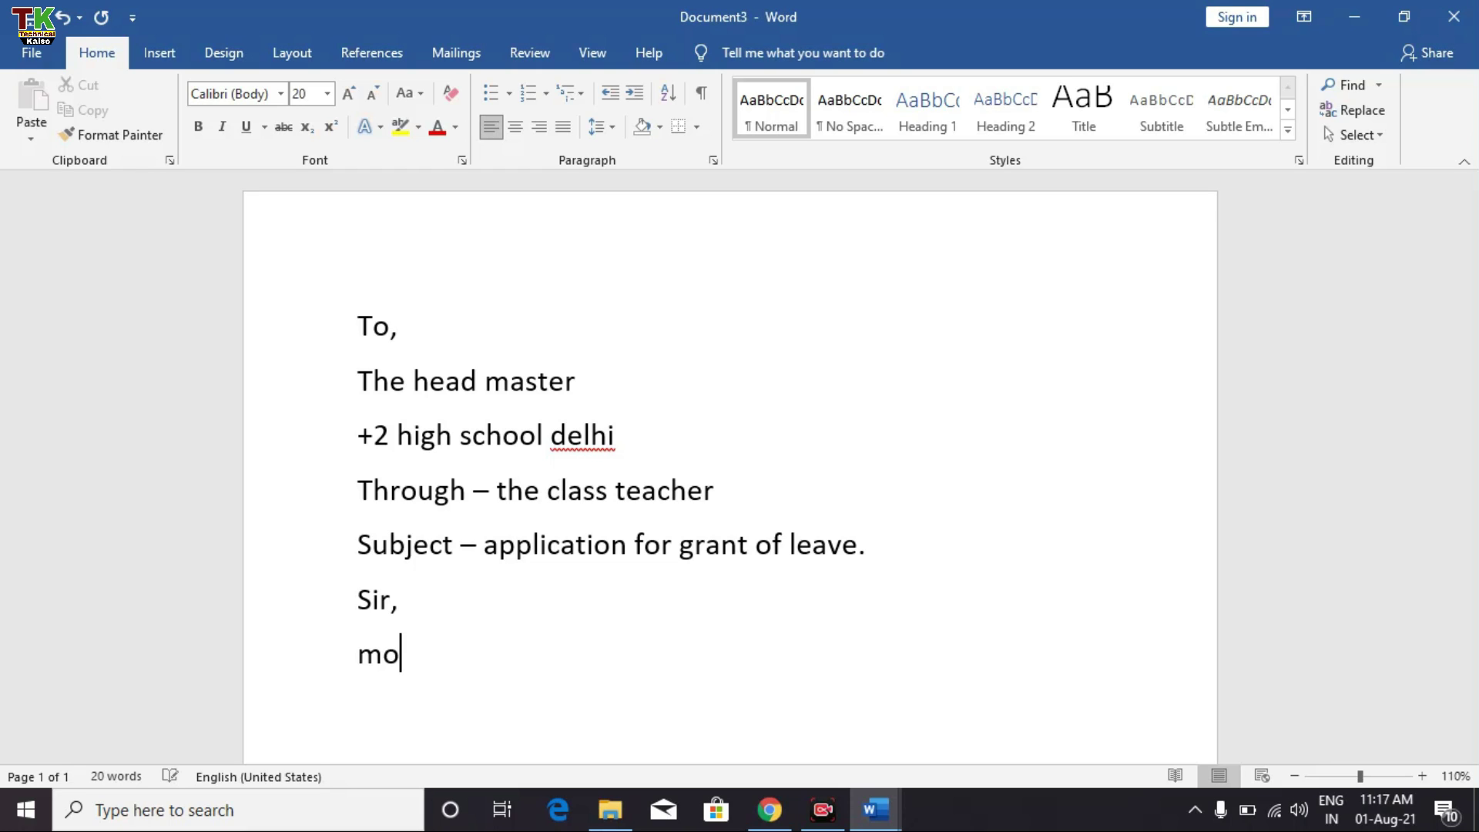
{"action": "type", "text": "st"}
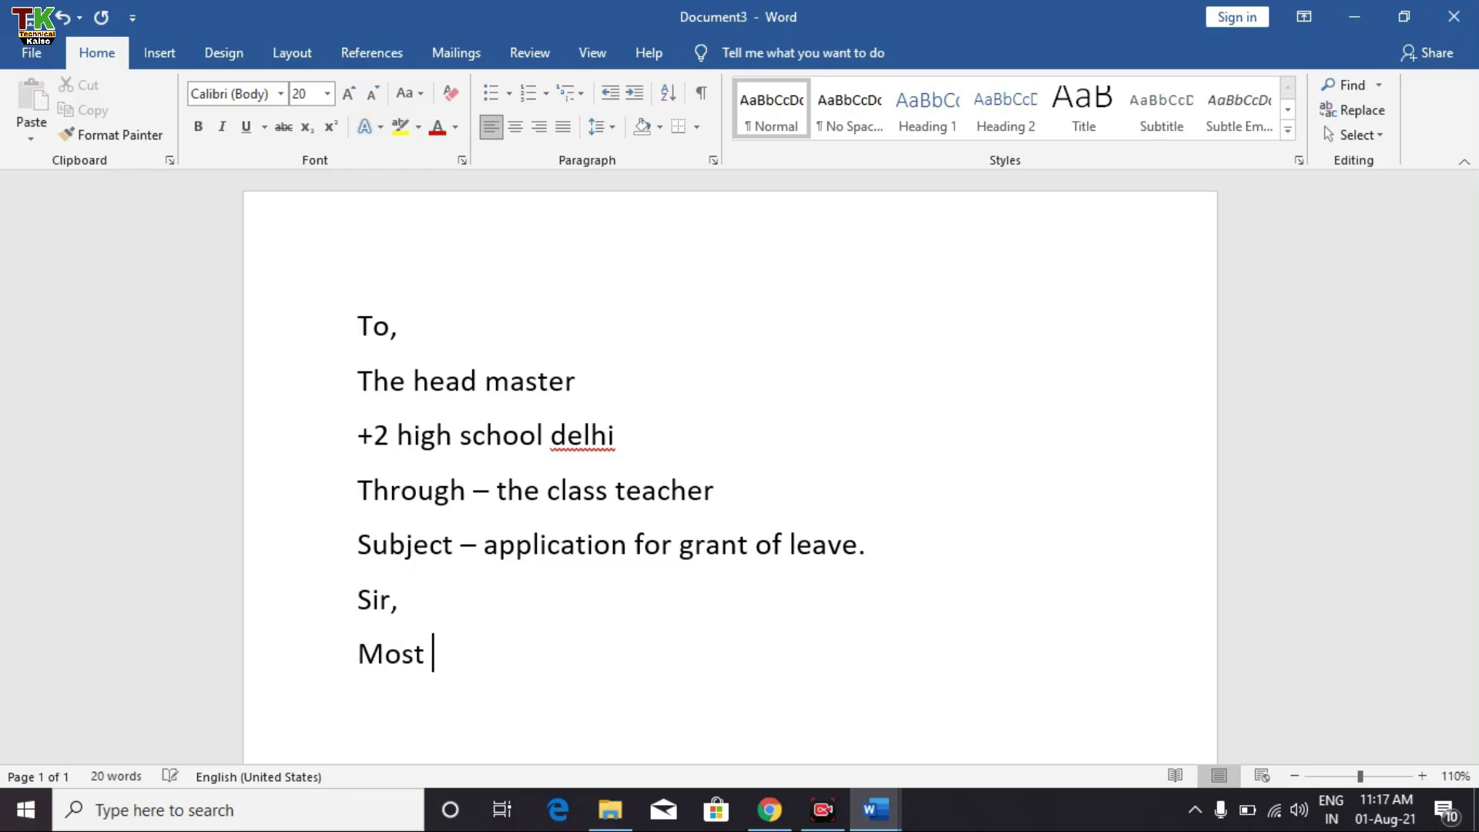
{"action": "type", "text": " humbly "}
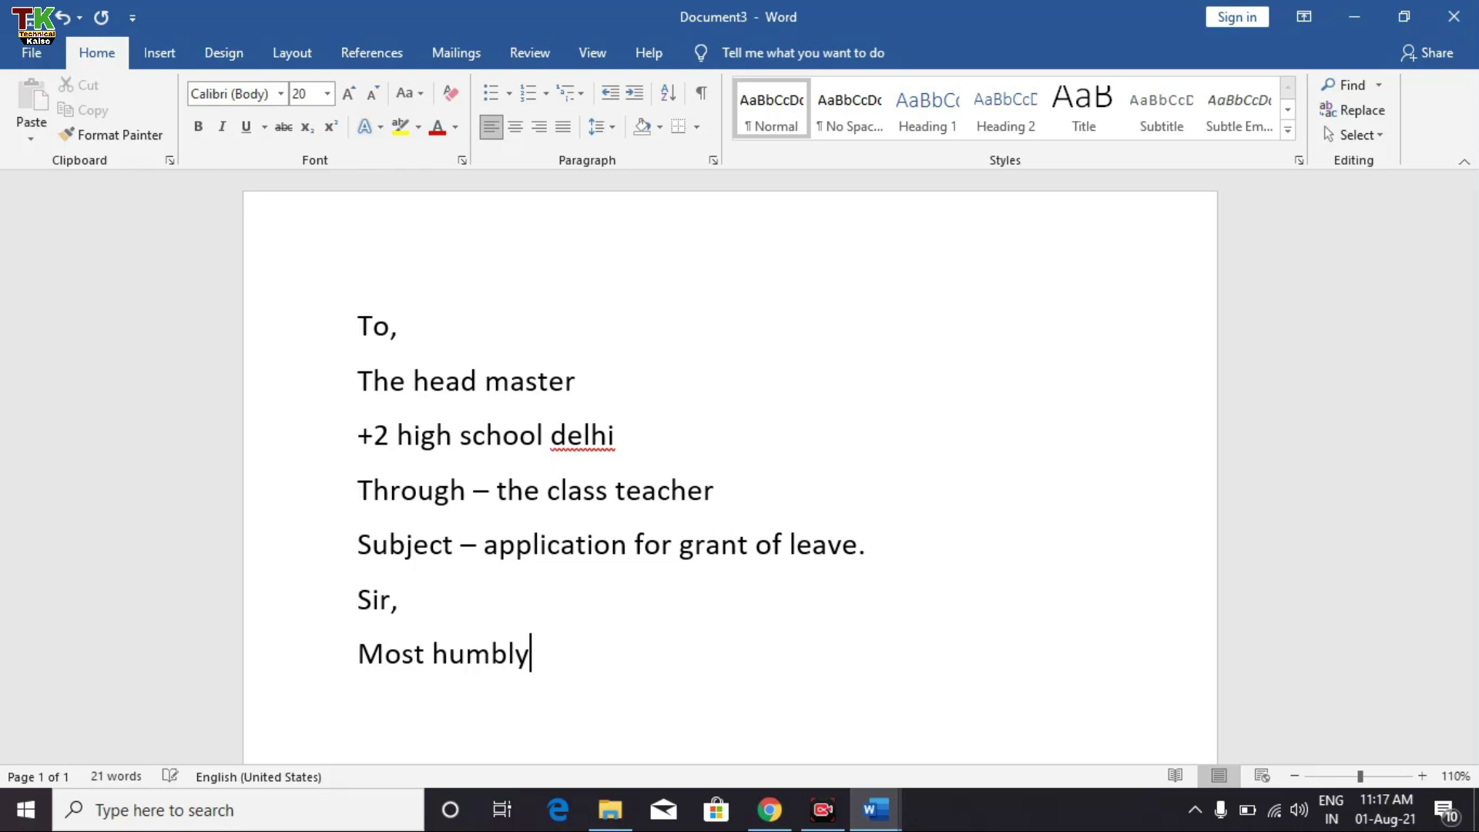
{"action": "type", "text": "and re"}
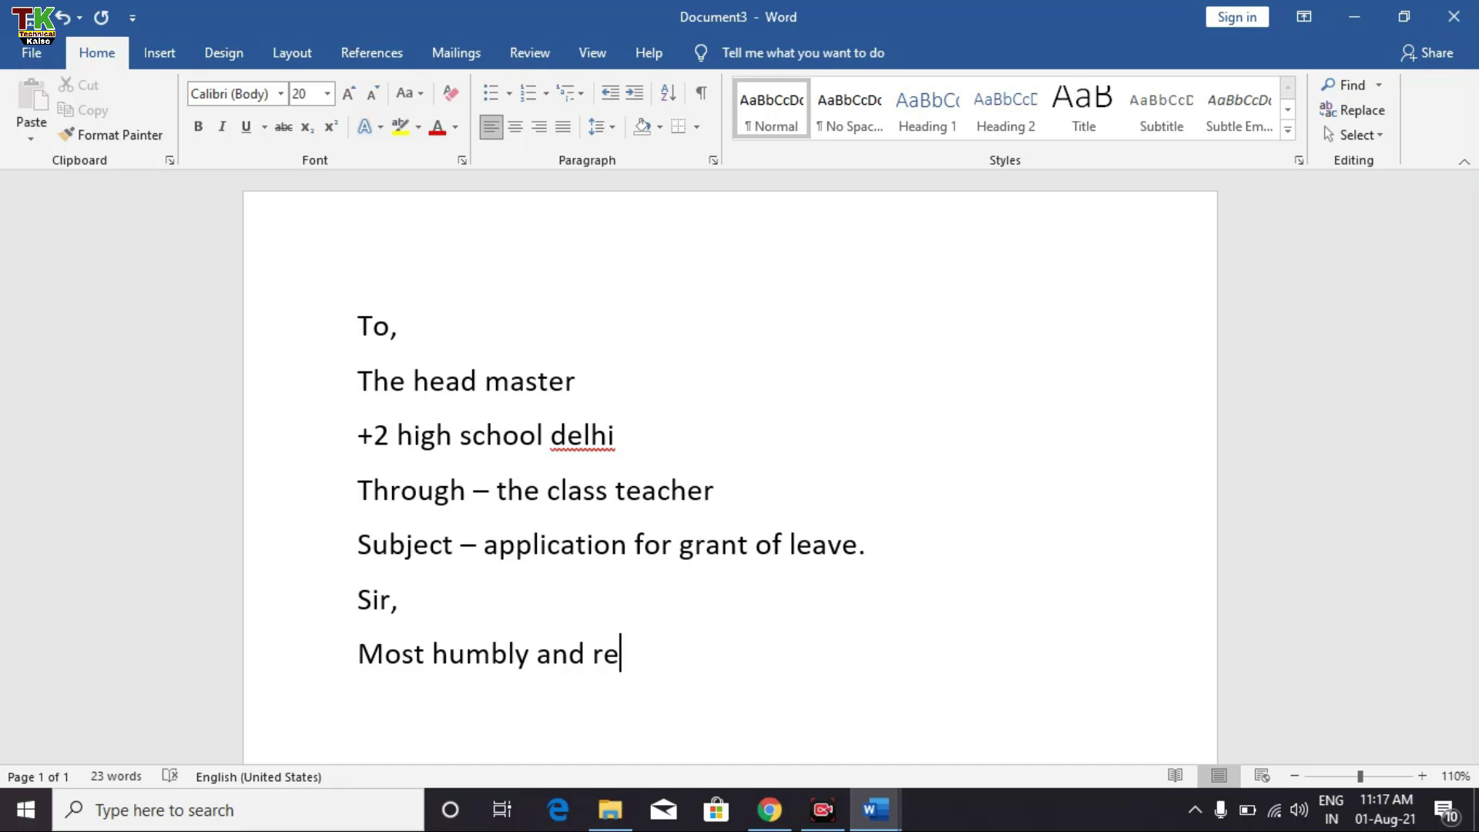
{"action": "type", "text": "spect"}
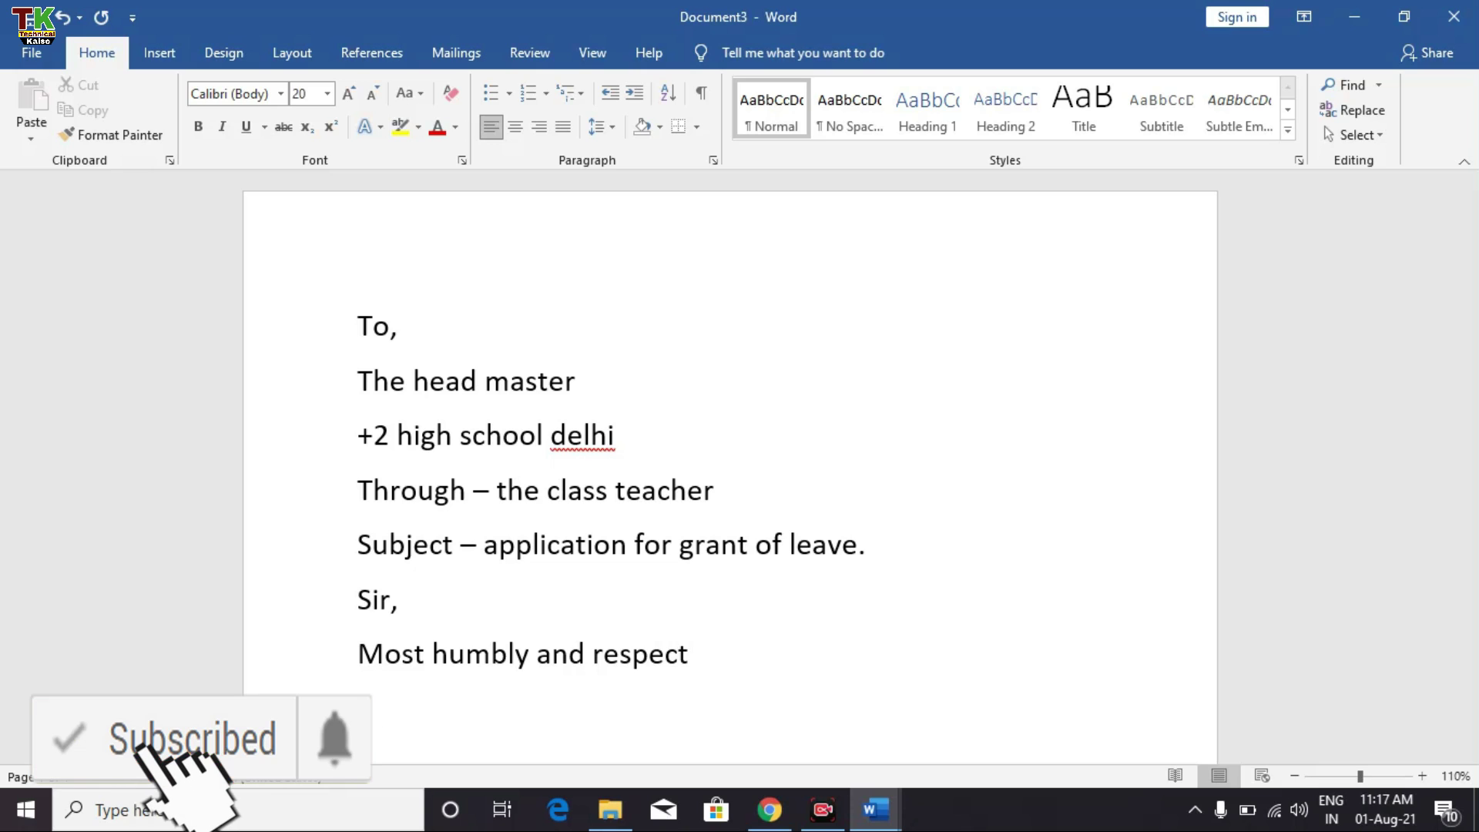
{"action": "type", "text": "fully"}
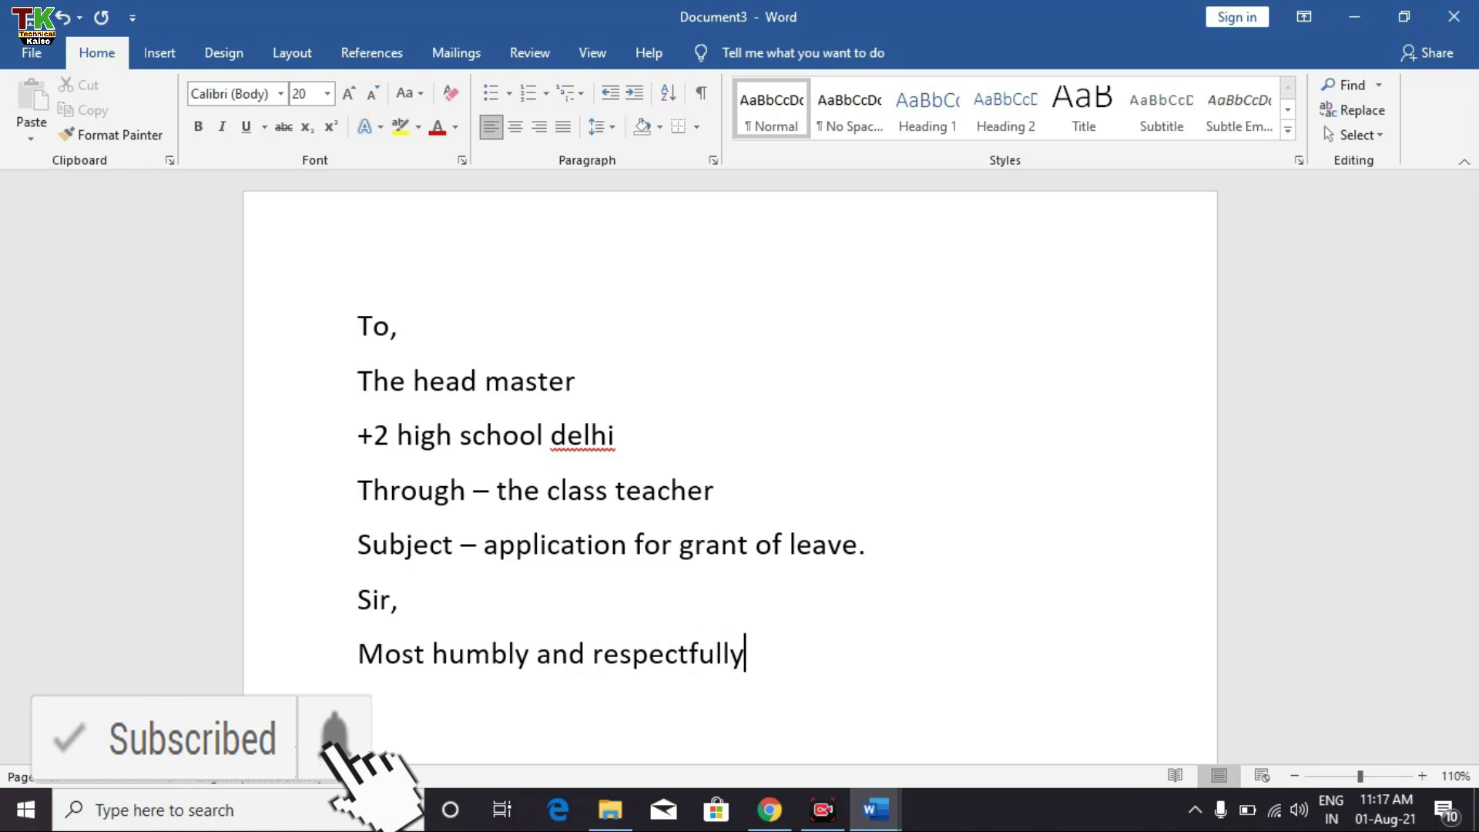
{"action": "type", "text": " I beg"}
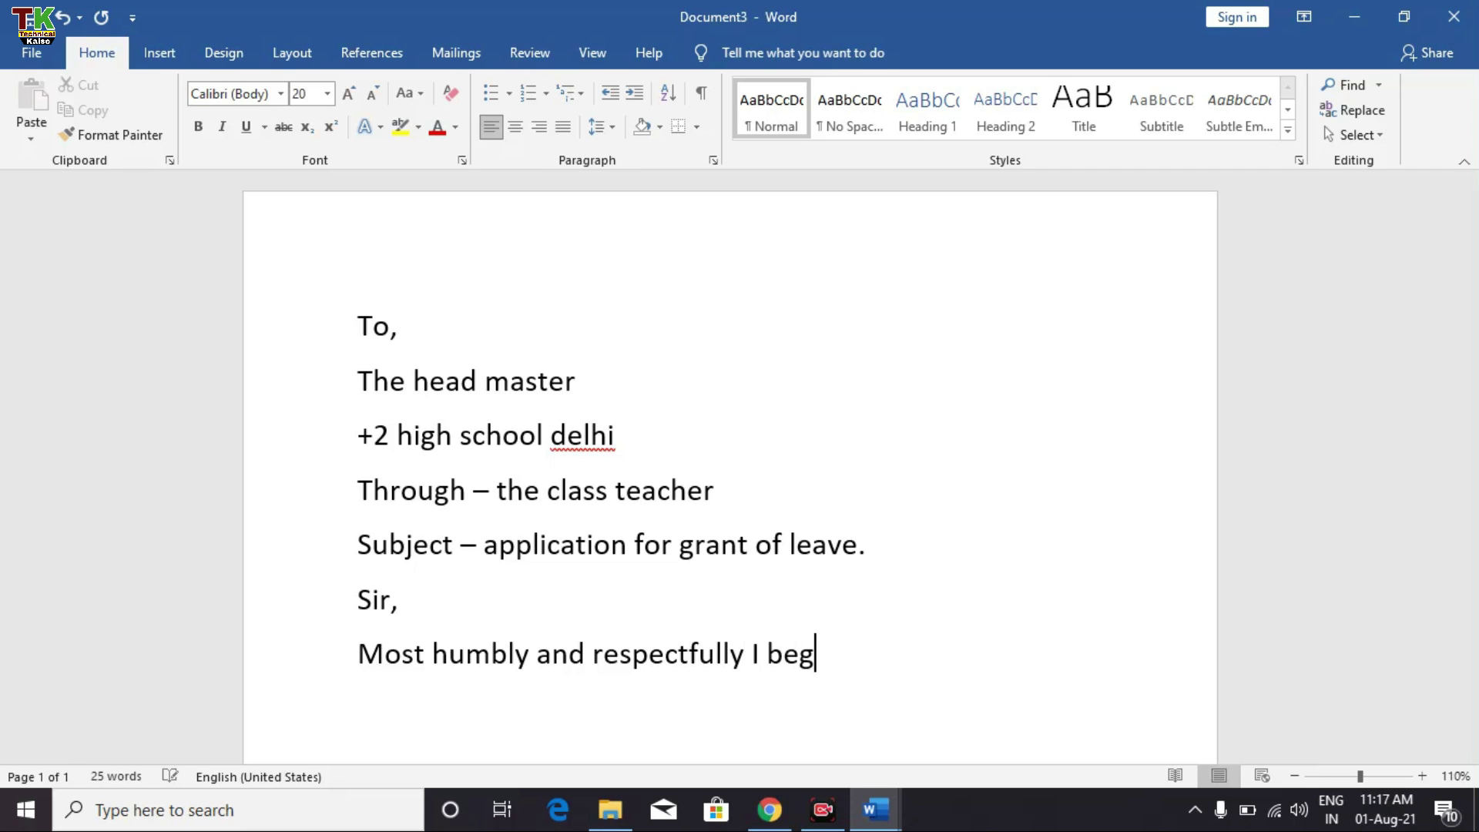
{"action": "type", "text": " to say that"}
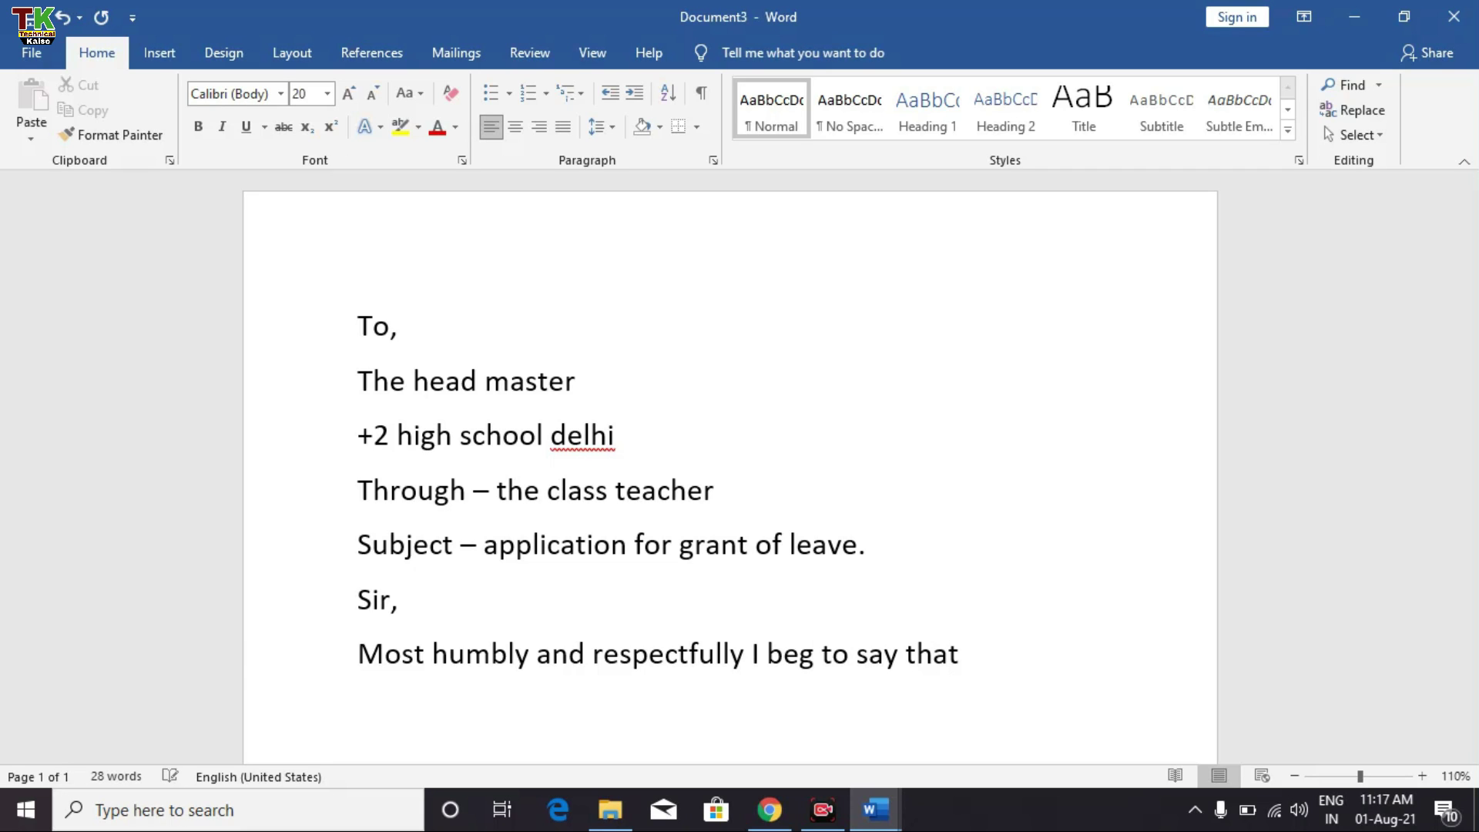
Complete the opening sentence of the body with the reason "I am suffering from fever.".
{"action": "type", "text": " I am suffering"}
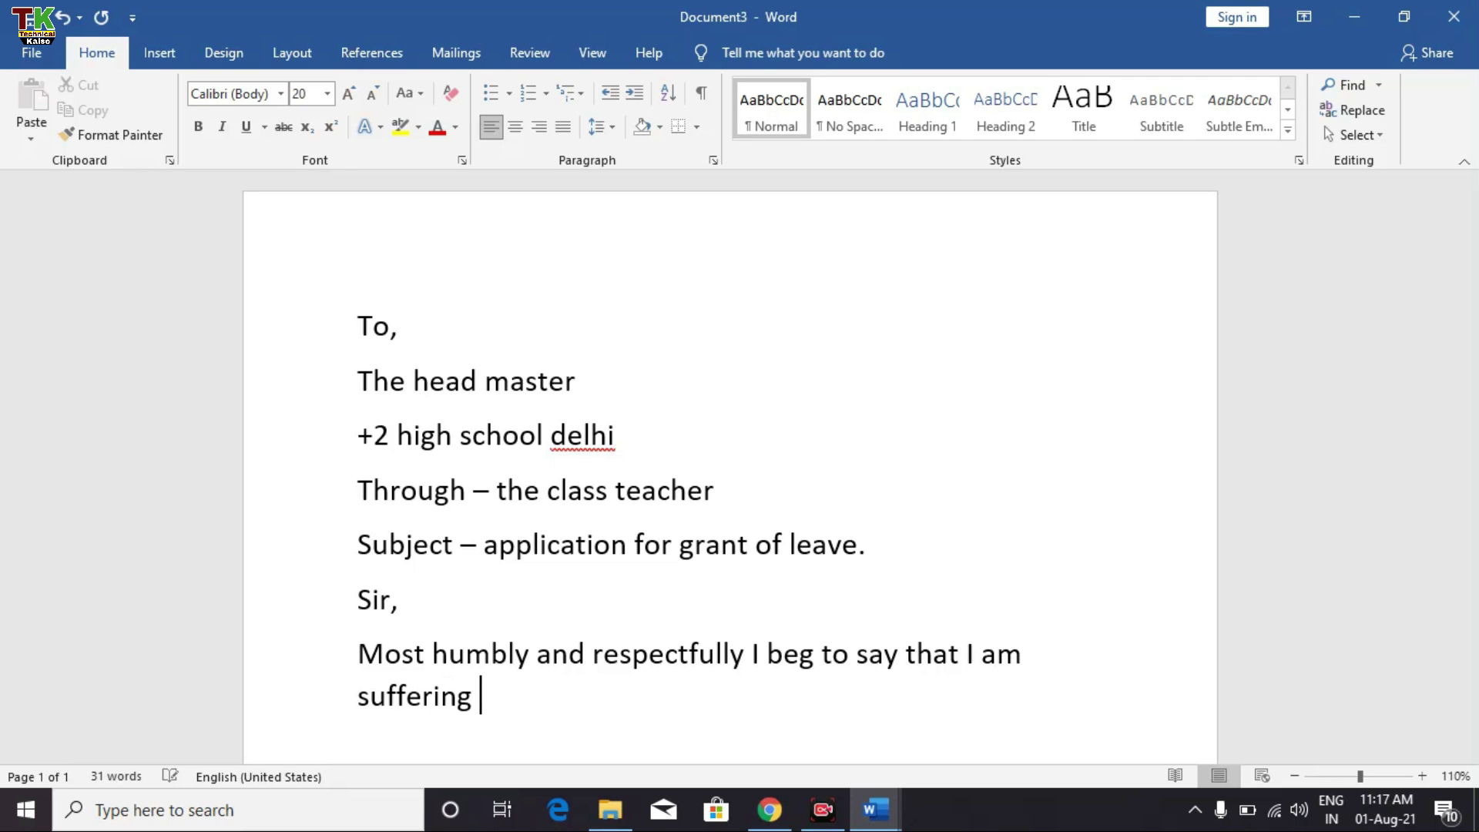
{"action": "type", "text": " fromw"}
{"action": "key", "text": "BackSpace"}
{"action": "type", "text": "fever"}
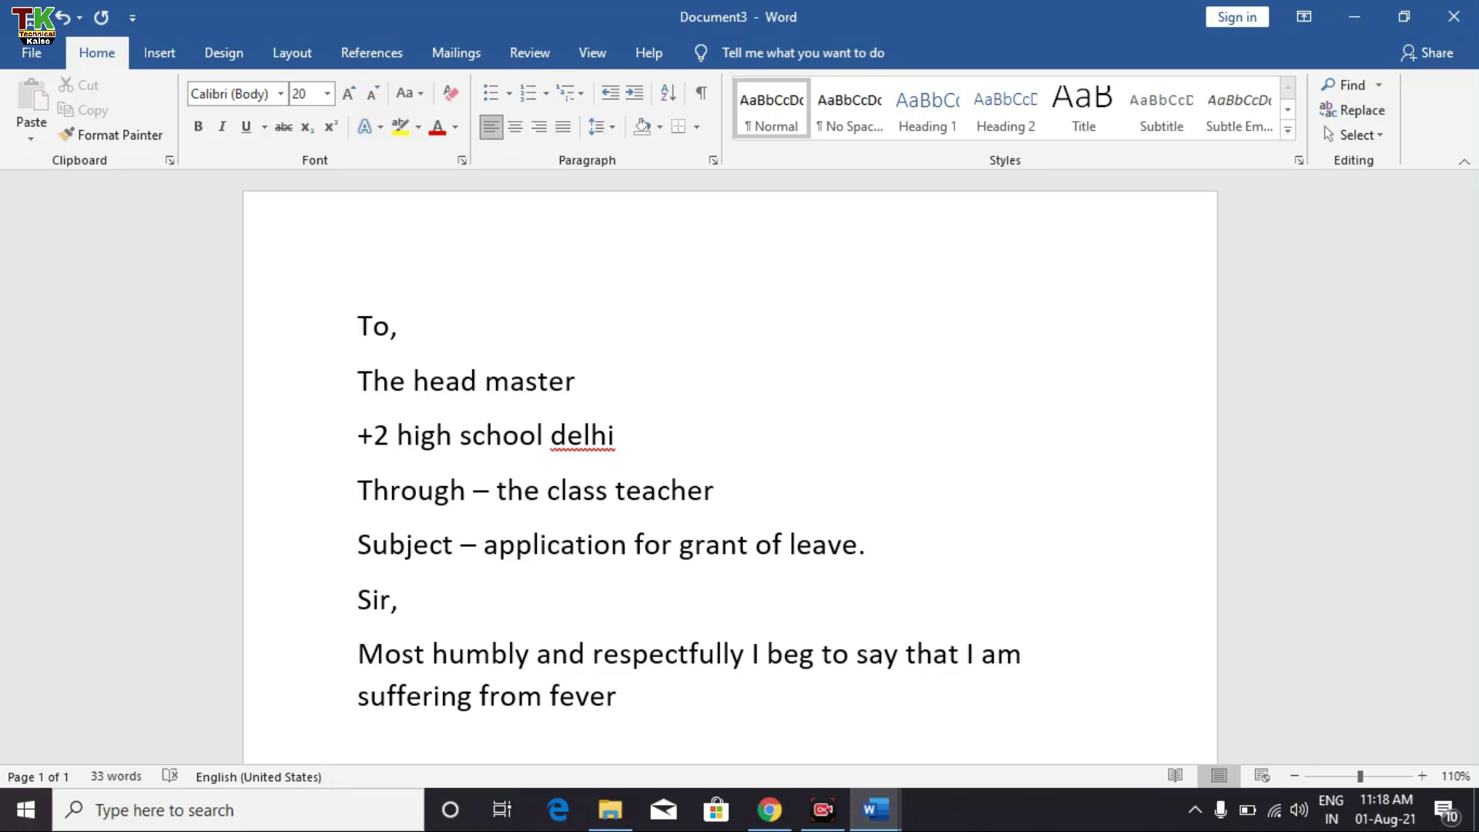
{"action": "type", "text": "."}
Continue the body paragraph directly after the full stop with "it is not possible for me to attend clesses".
{"action": "type", "text": "it is not"}
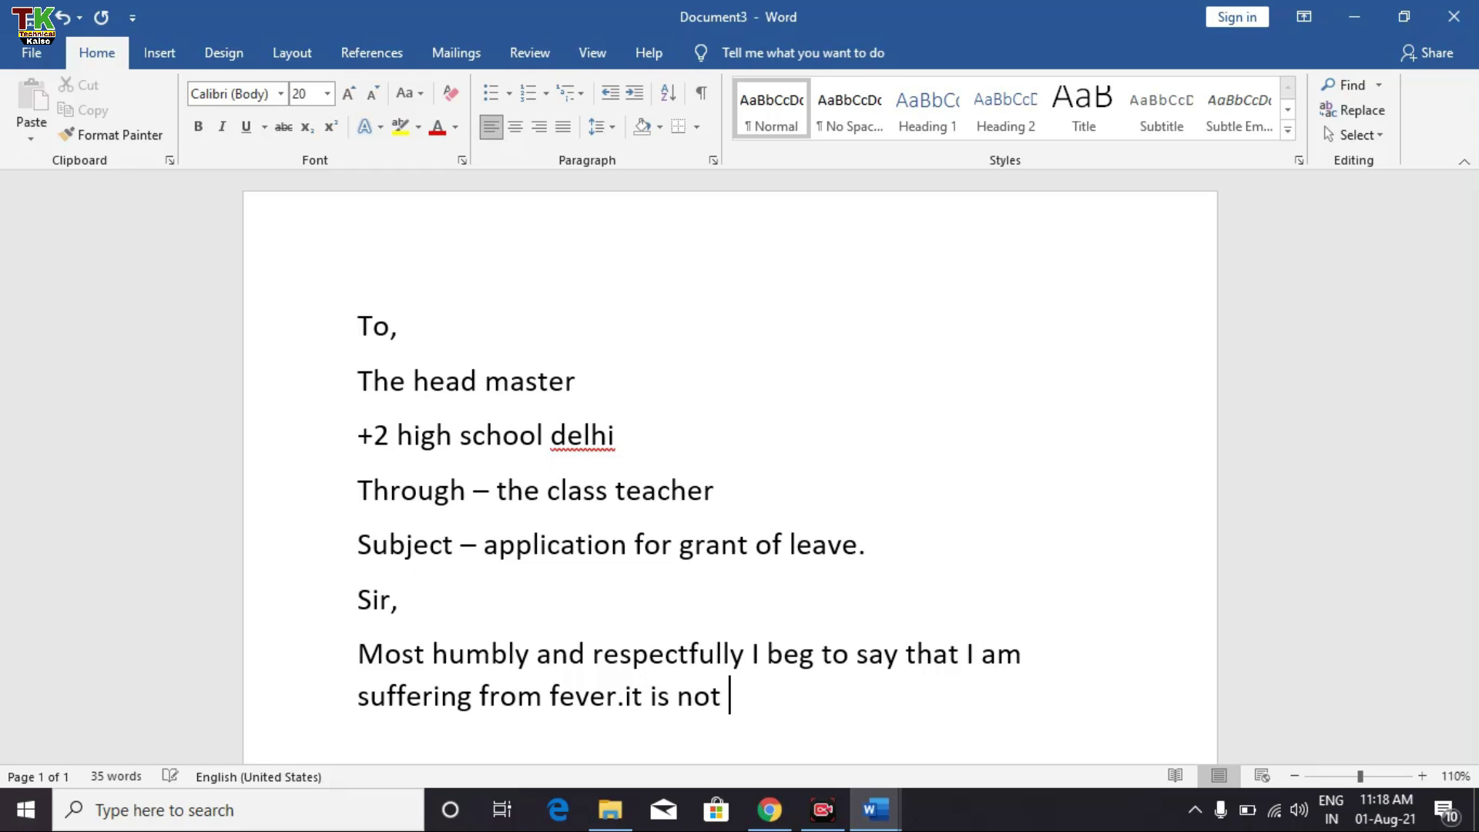
{"action": "type", "text": " possible "}
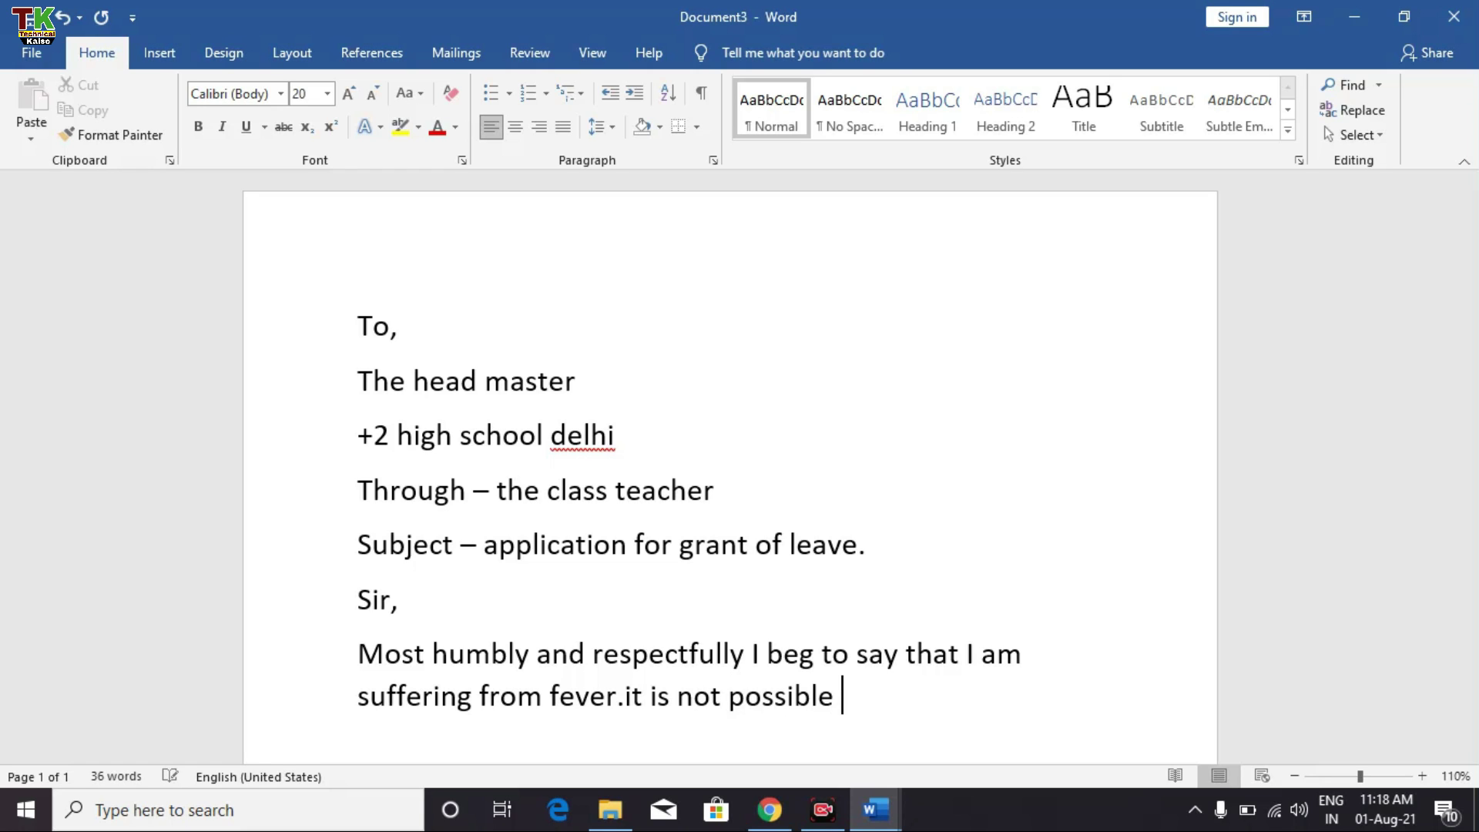
{"action": "type", "text": "for me "}
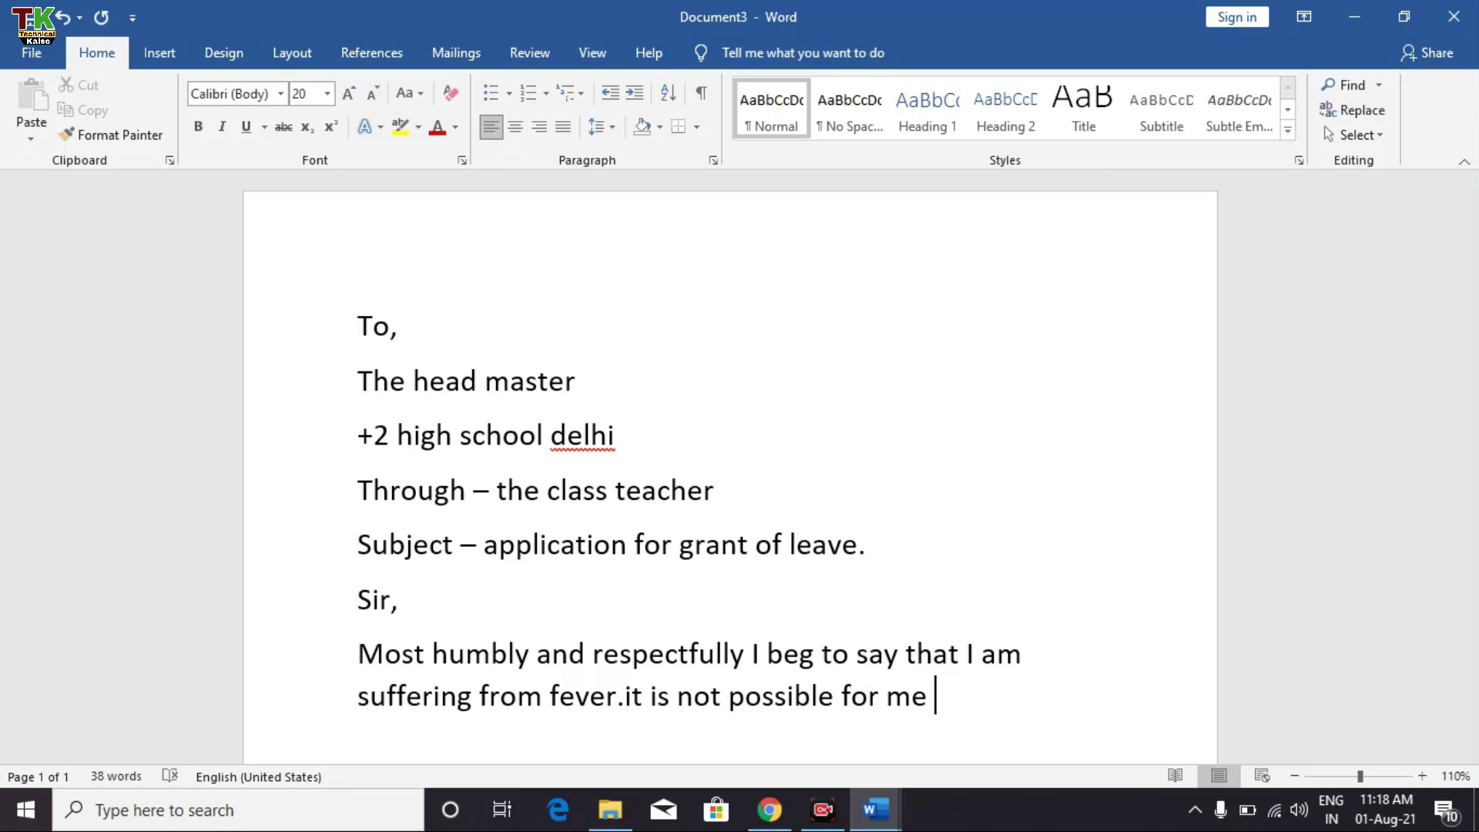
{"action": "type", "text": "to atten"}
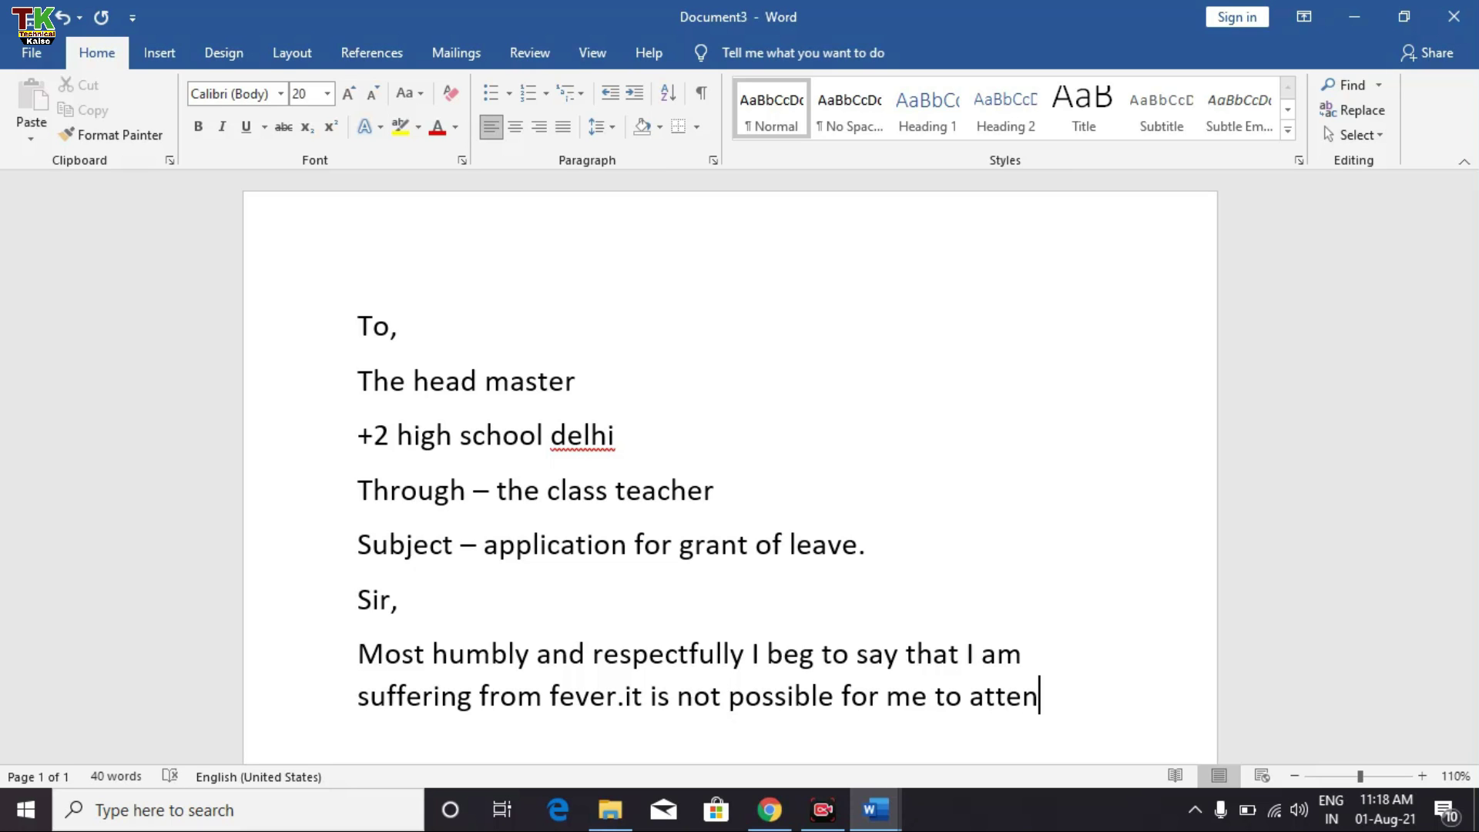
{"action": "type", "text": "d "}
{"action": "type", "text": "cles"}
{"action": "type", "text": "ses"}
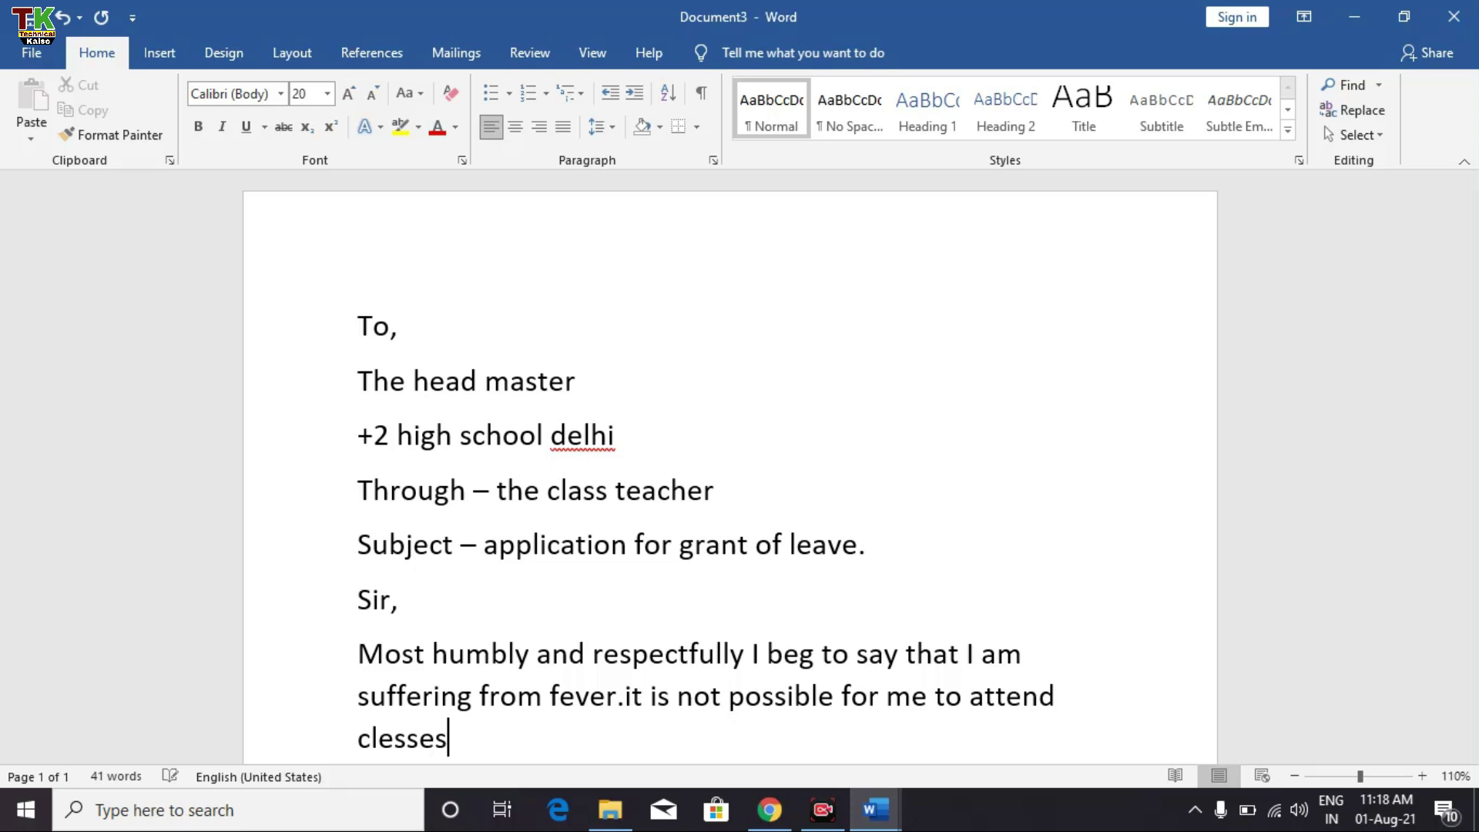
End the body paragraph with ".i,therefore,request you to grant me leave from 31 july 2021." and start a new paragraph.
{"action": "type", "text": ".i,therefu"}
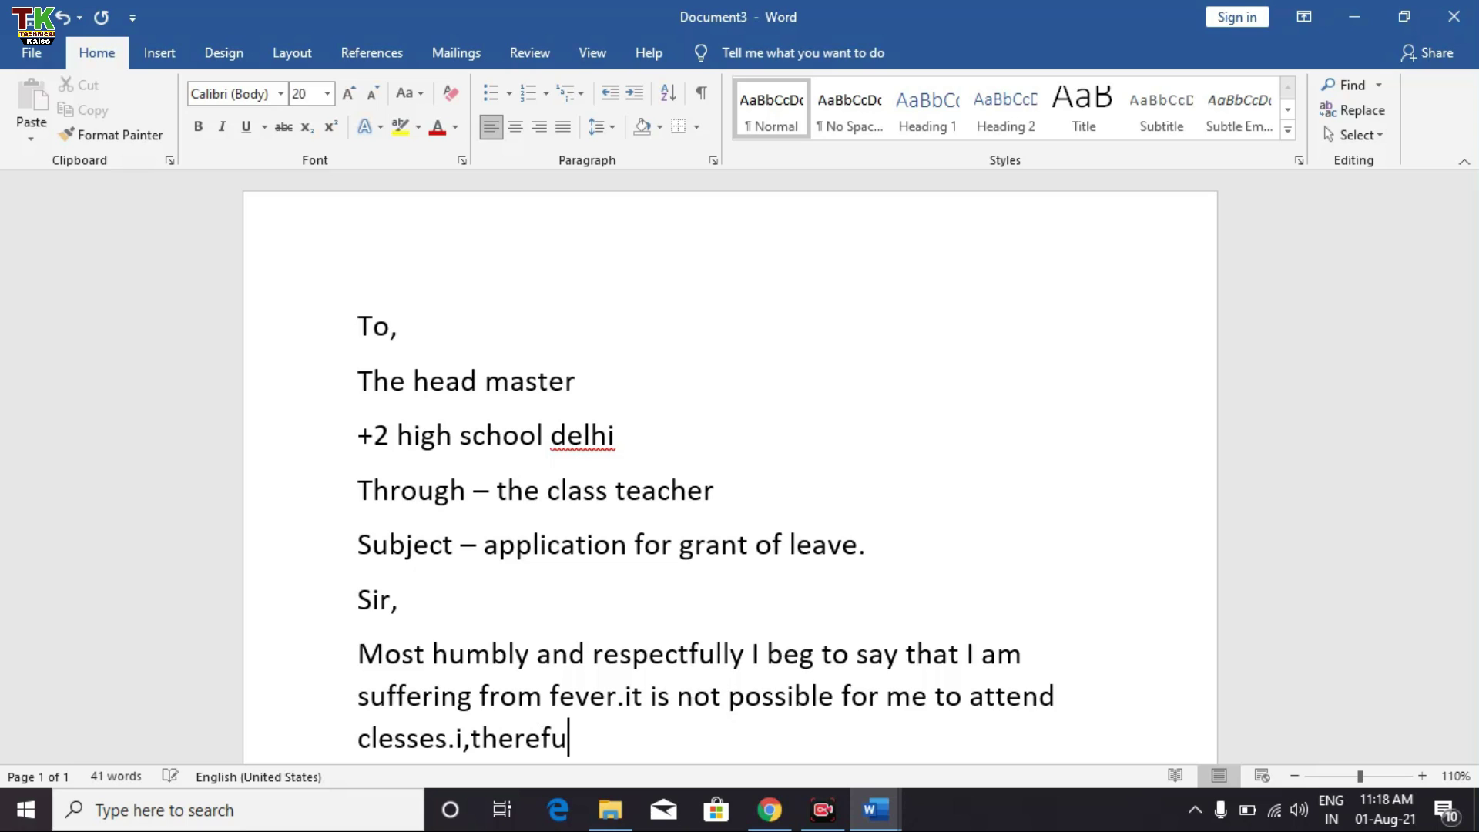
{"action": "key", "text": "BackSpace"}
{"action": "type", "text": "ore,request"}
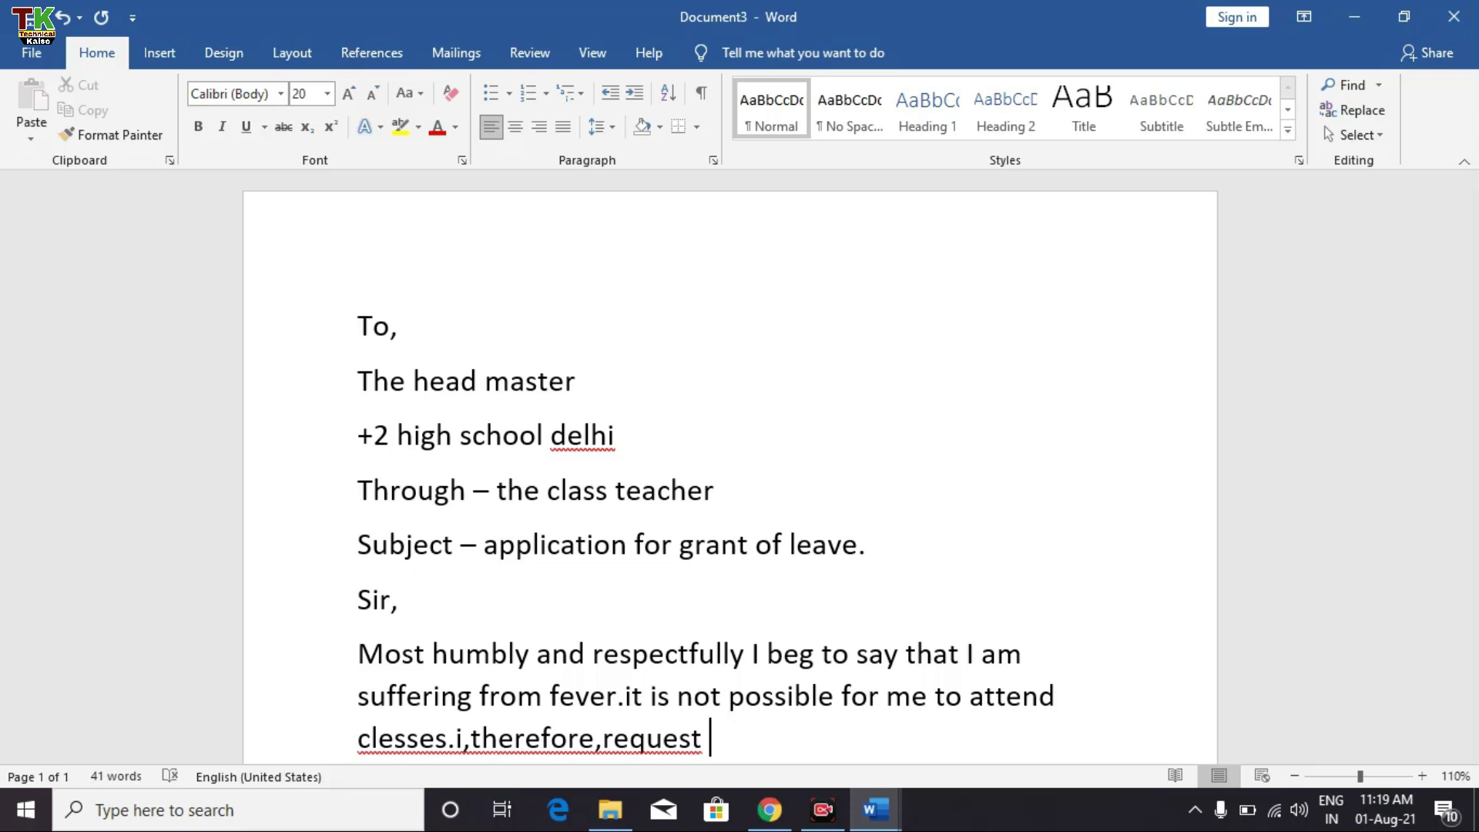
{"action": "type", "text": " you to gran"}
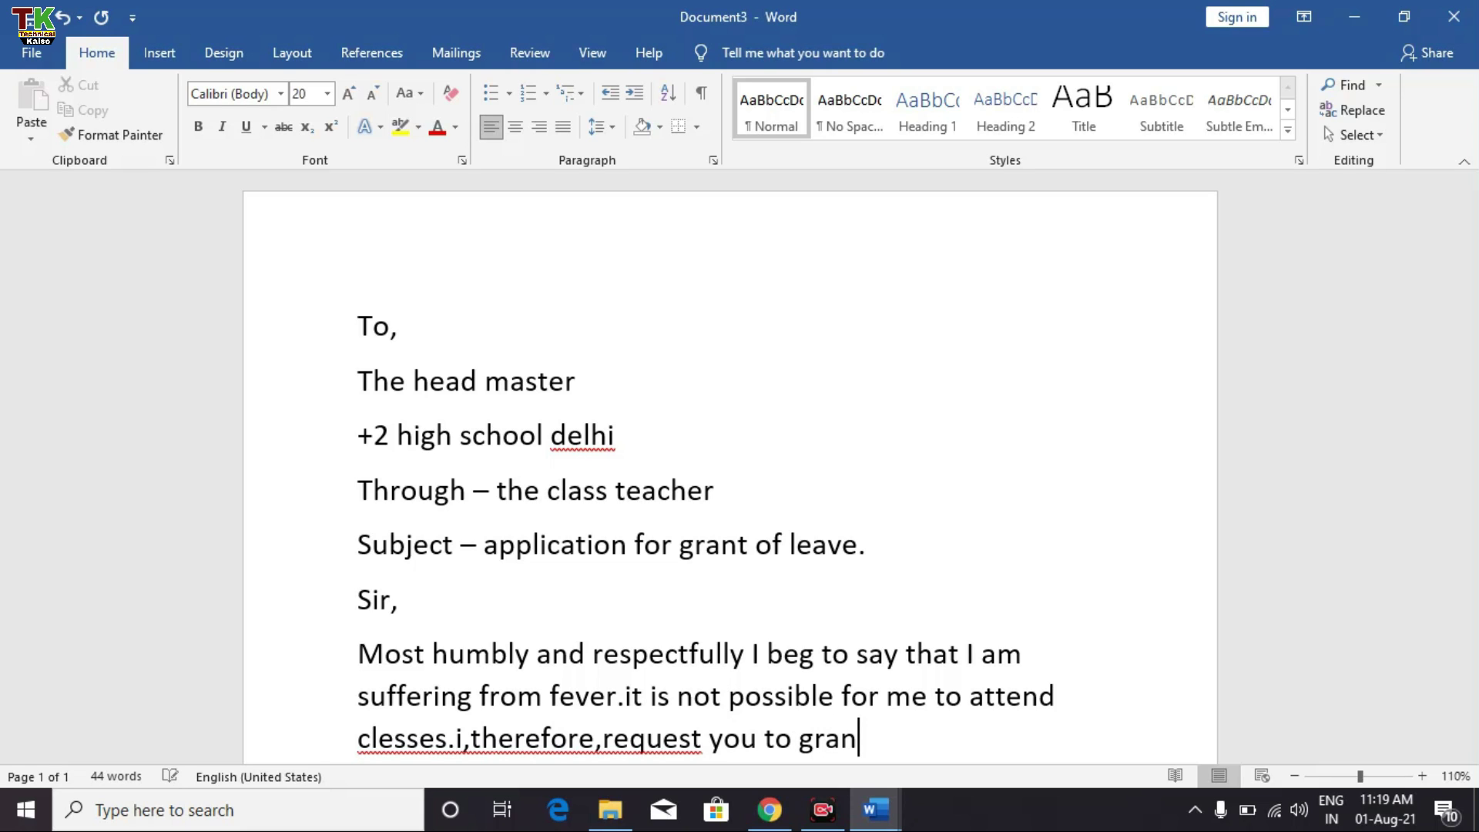
{"action": "type", "text": "t me"}
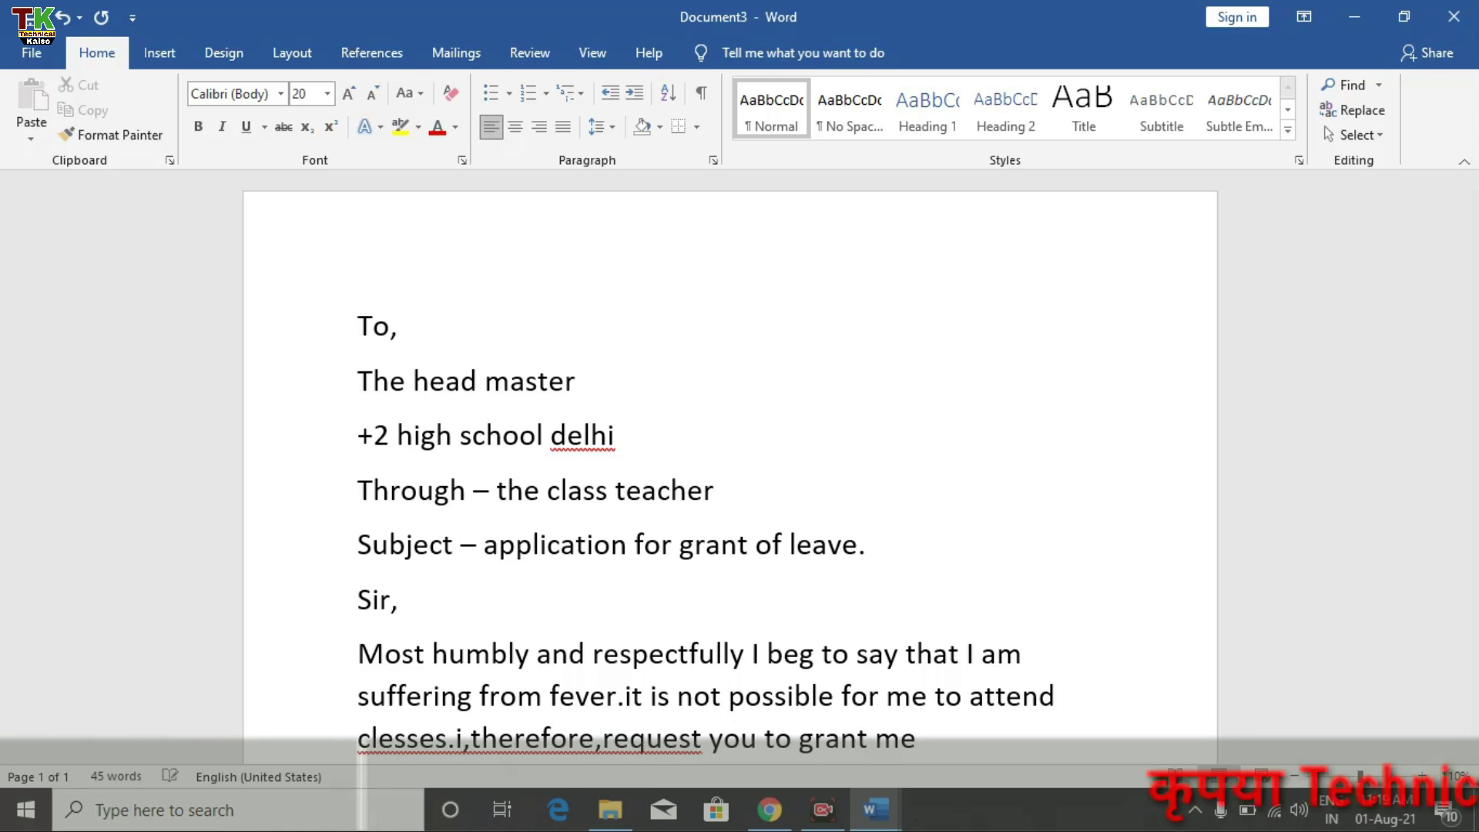
{"action": "type", "text": "lea"}
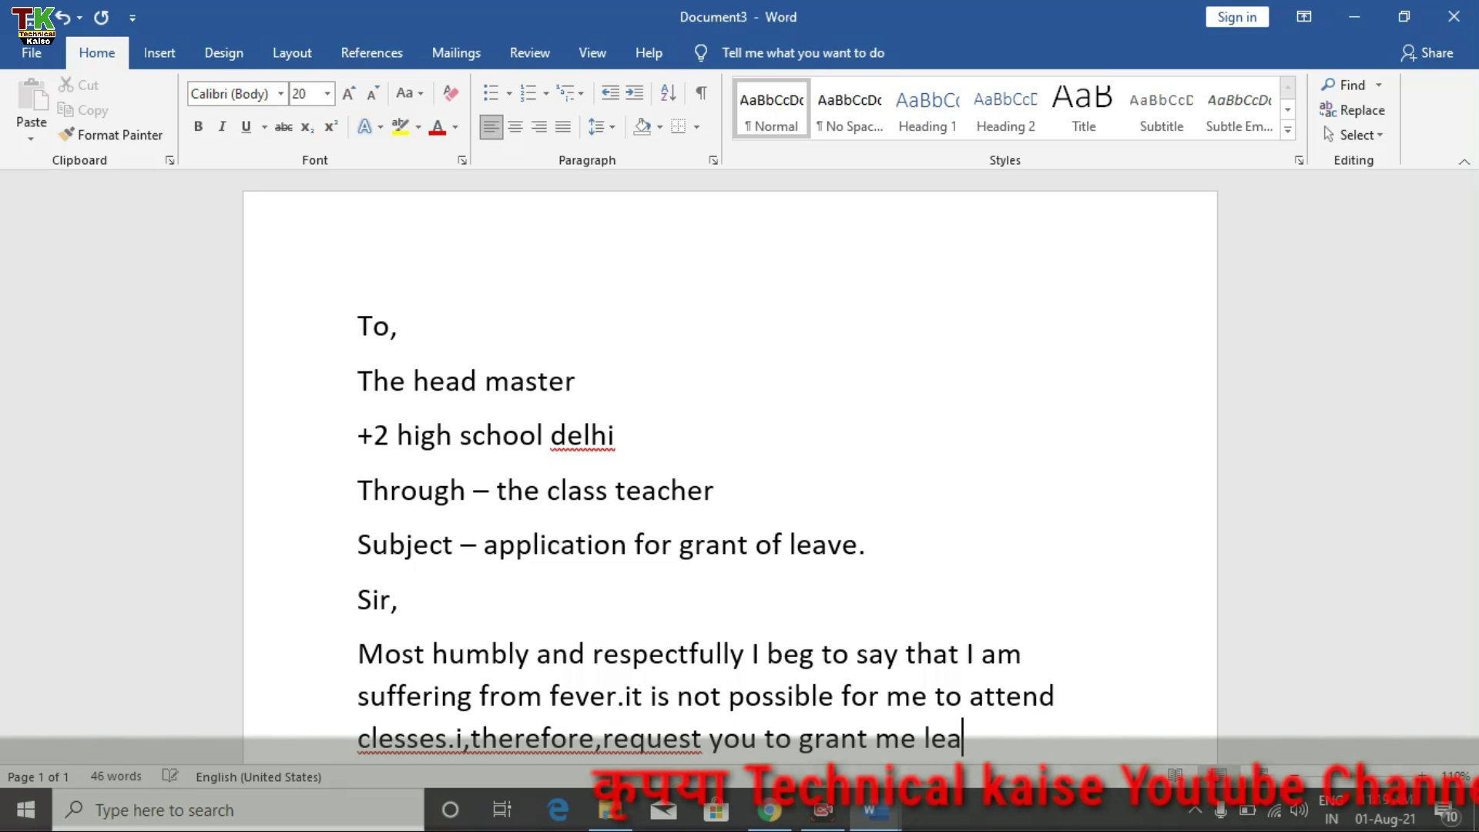
{"action": "type", "text": "ve "}
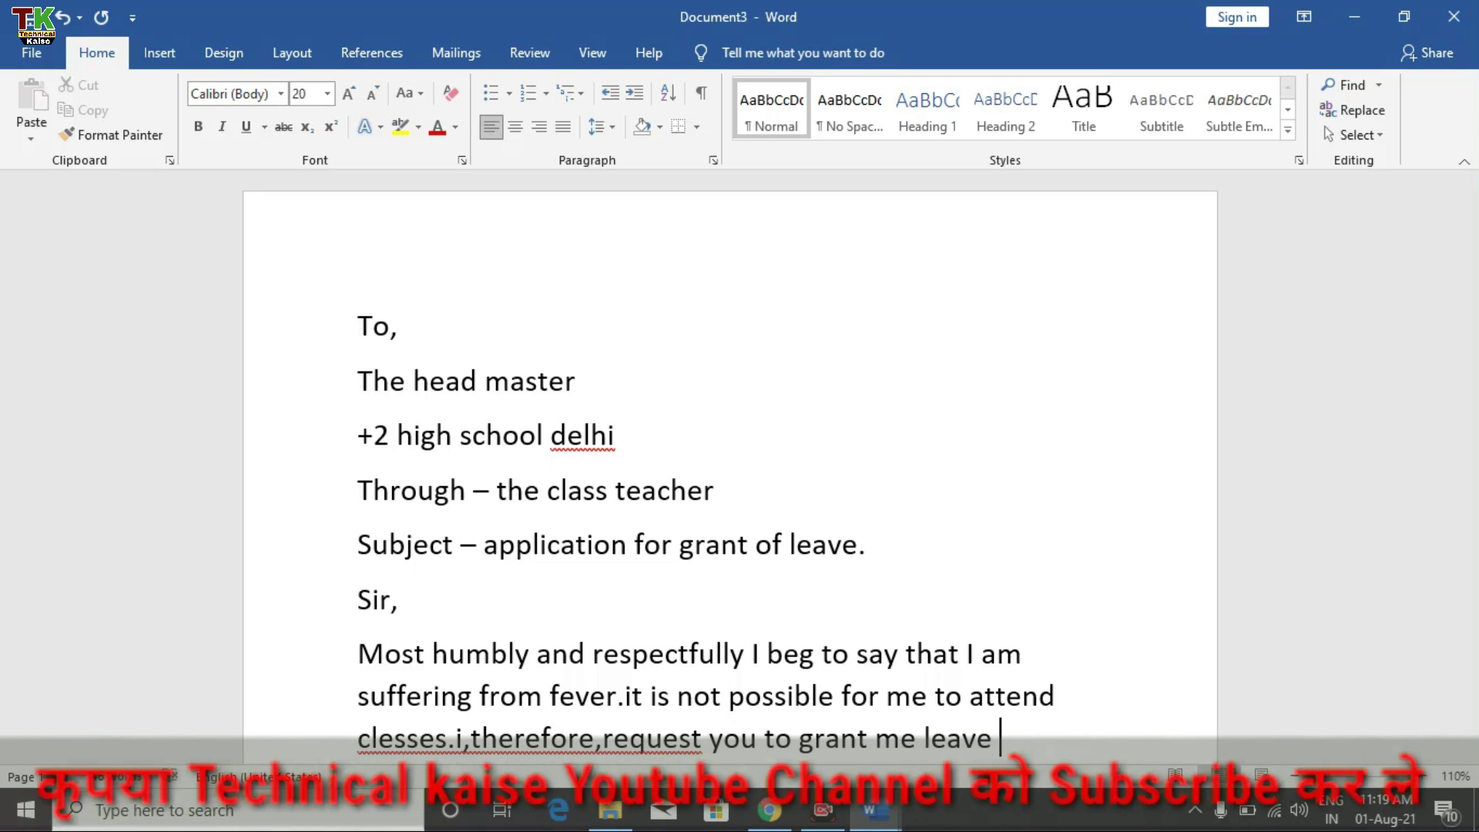
{"action": "type", "text": "from"}
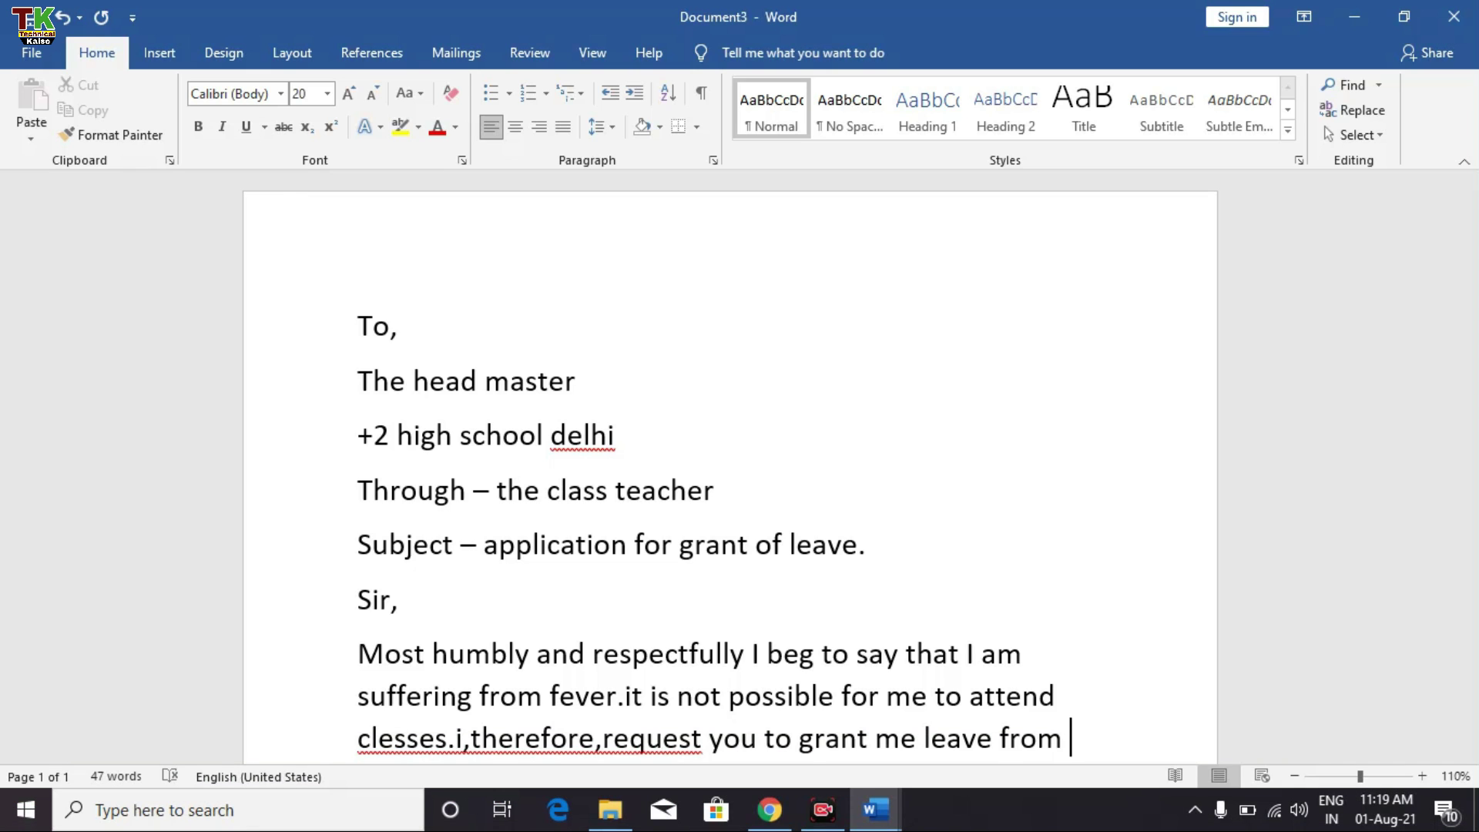
{"action": "type", "text": "3"}
{"action": "type", "text": "july"}
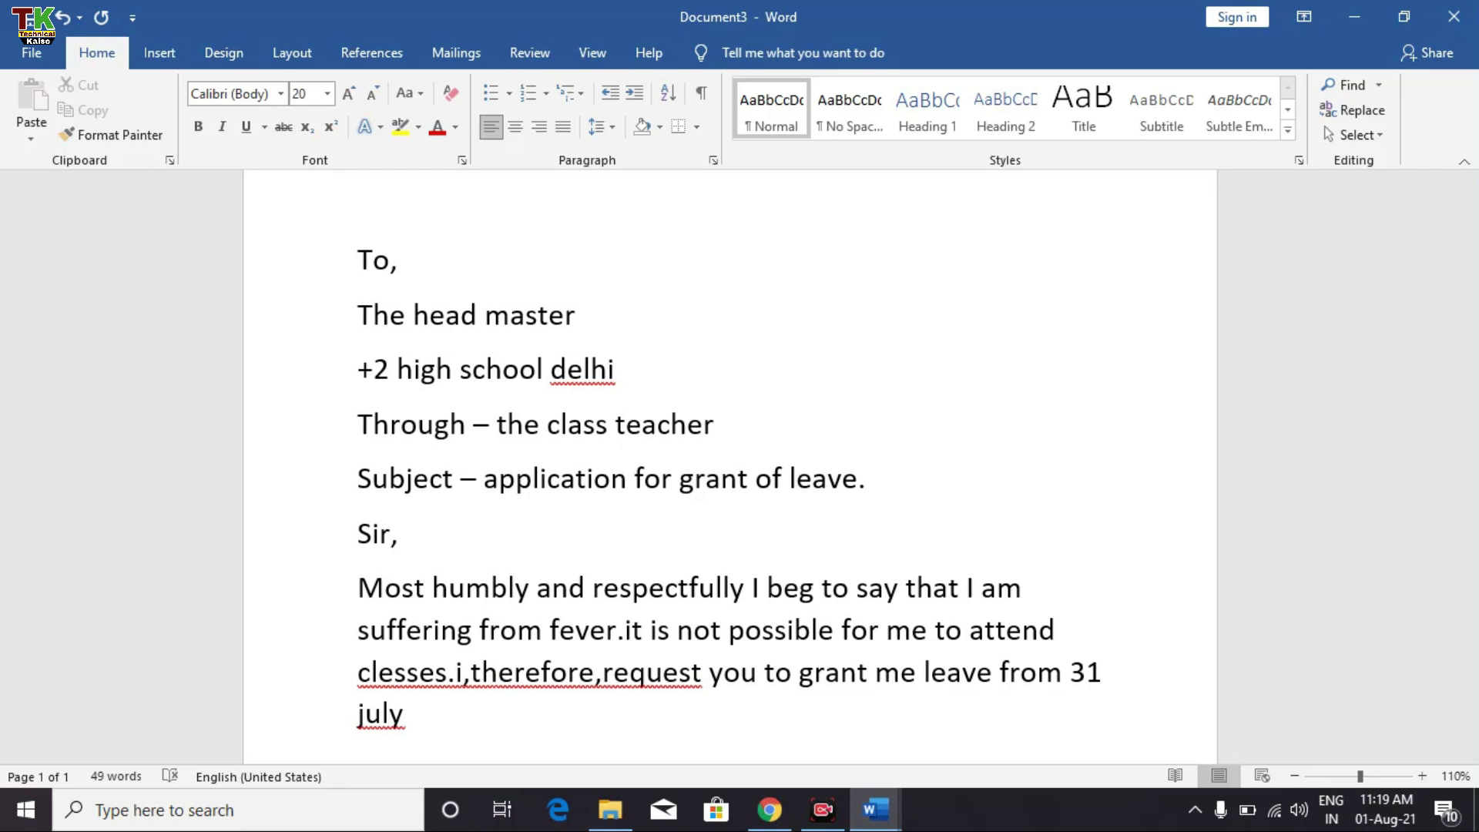
{"action": "type", "text": " 2021."}
{"action": "key", "text": "Return"}
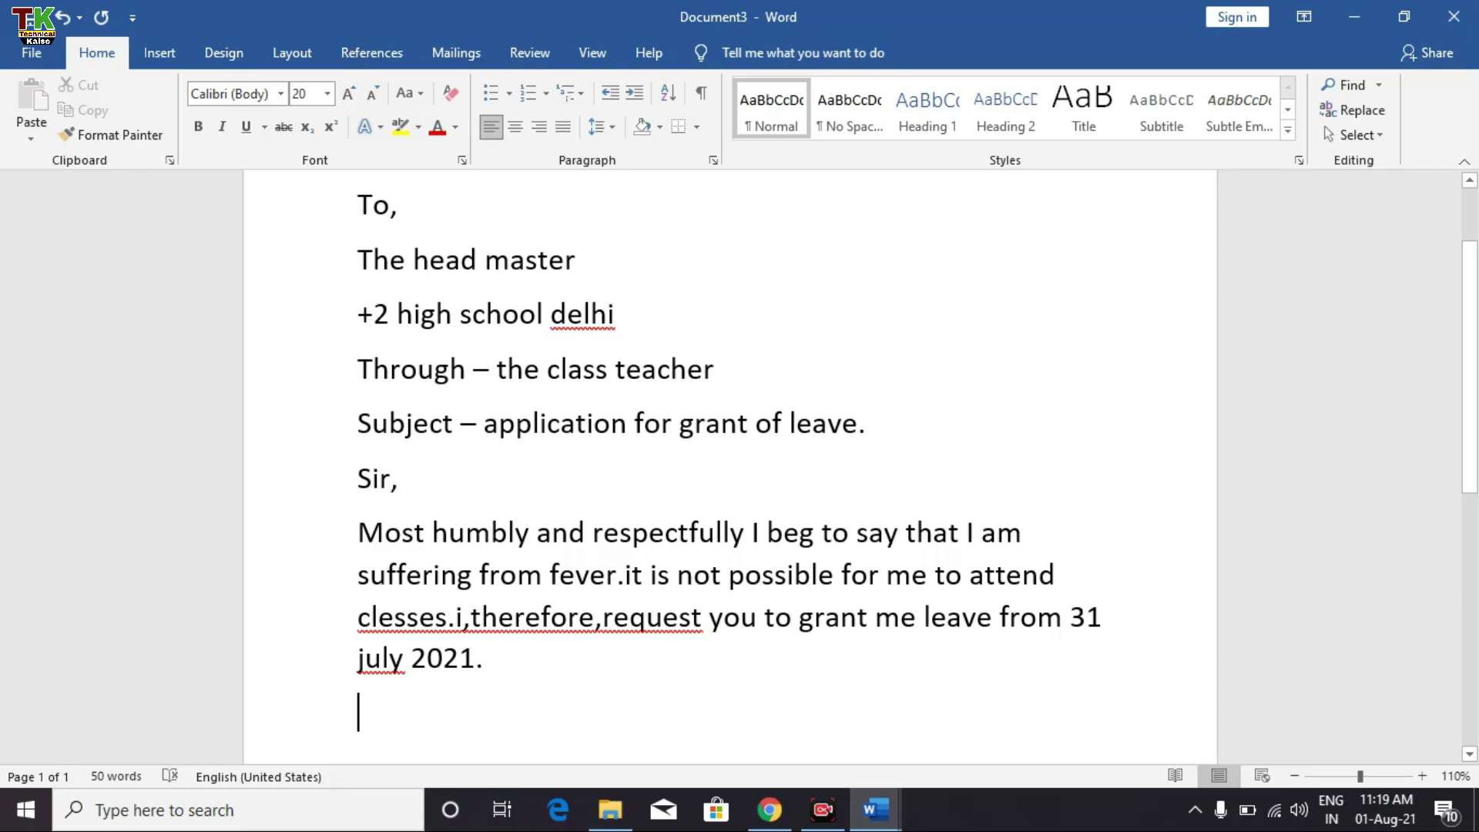
Write the thank-you paragraph "I shall be obliged to you for this act of kindness." and begin a new line.
{"action": "type", "text": "I"}
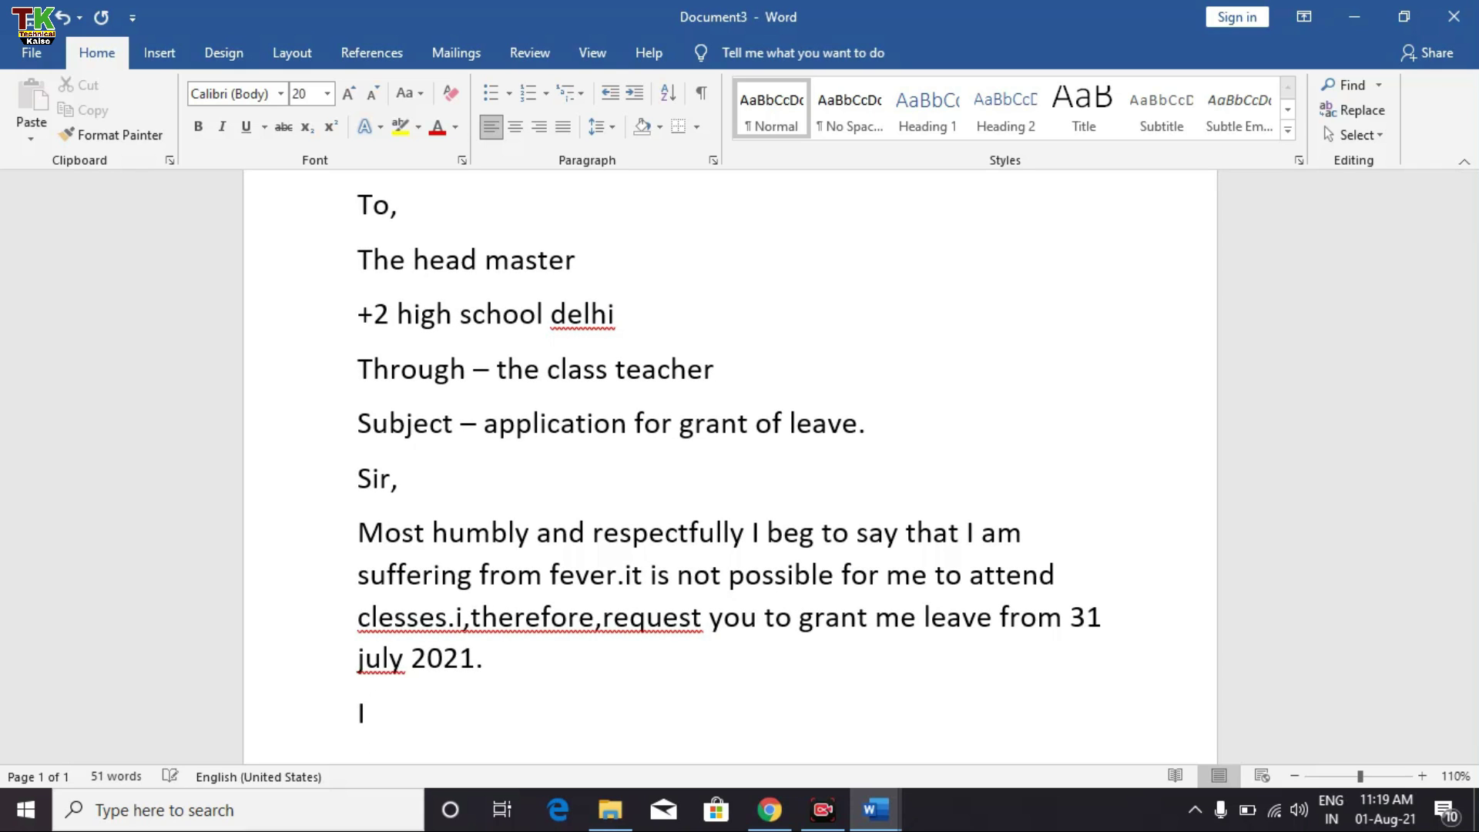
{"action": "type", "text": " shall be "}
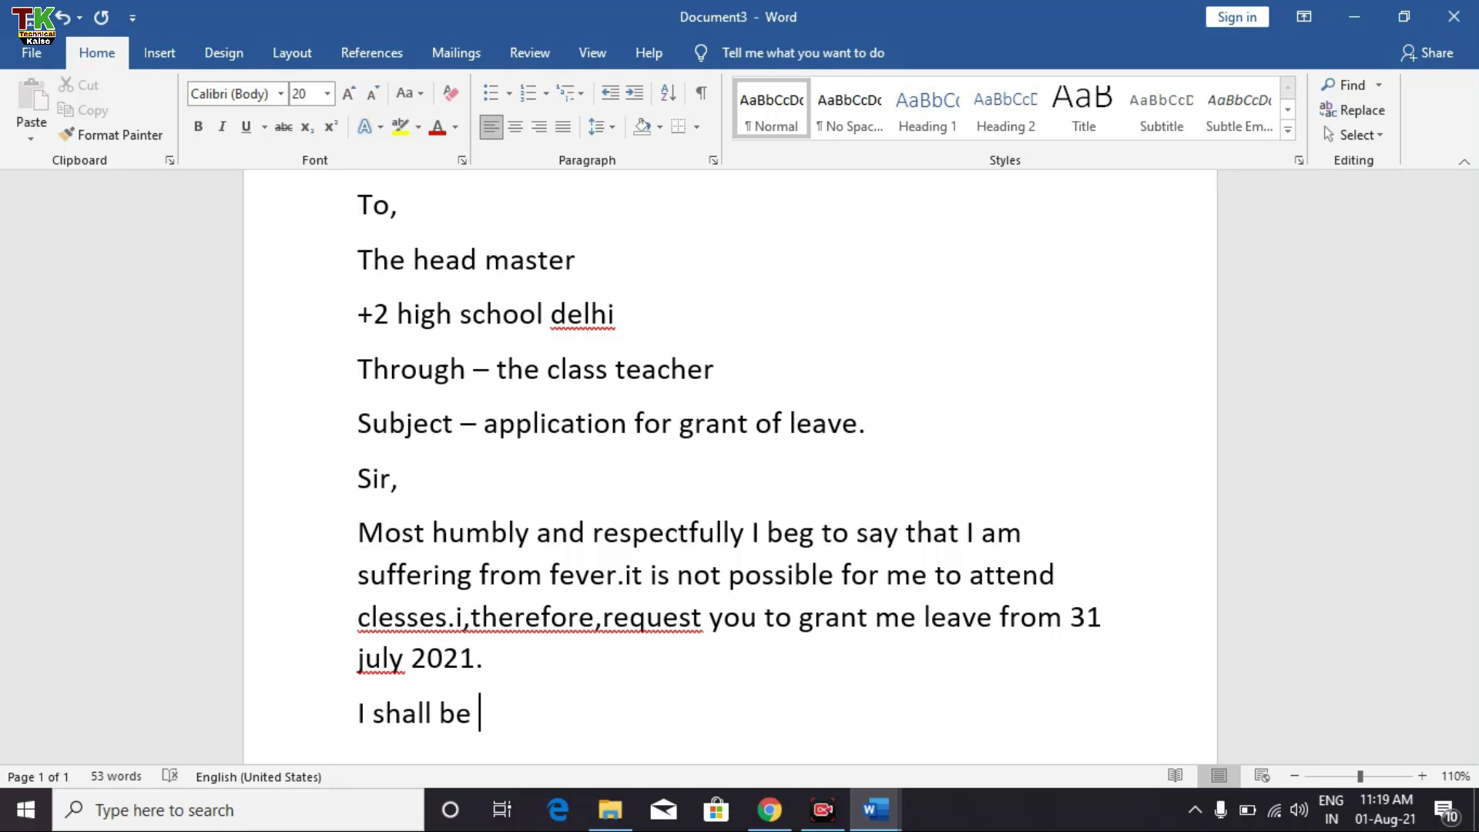
{"action": "type", "text": "obliged"}
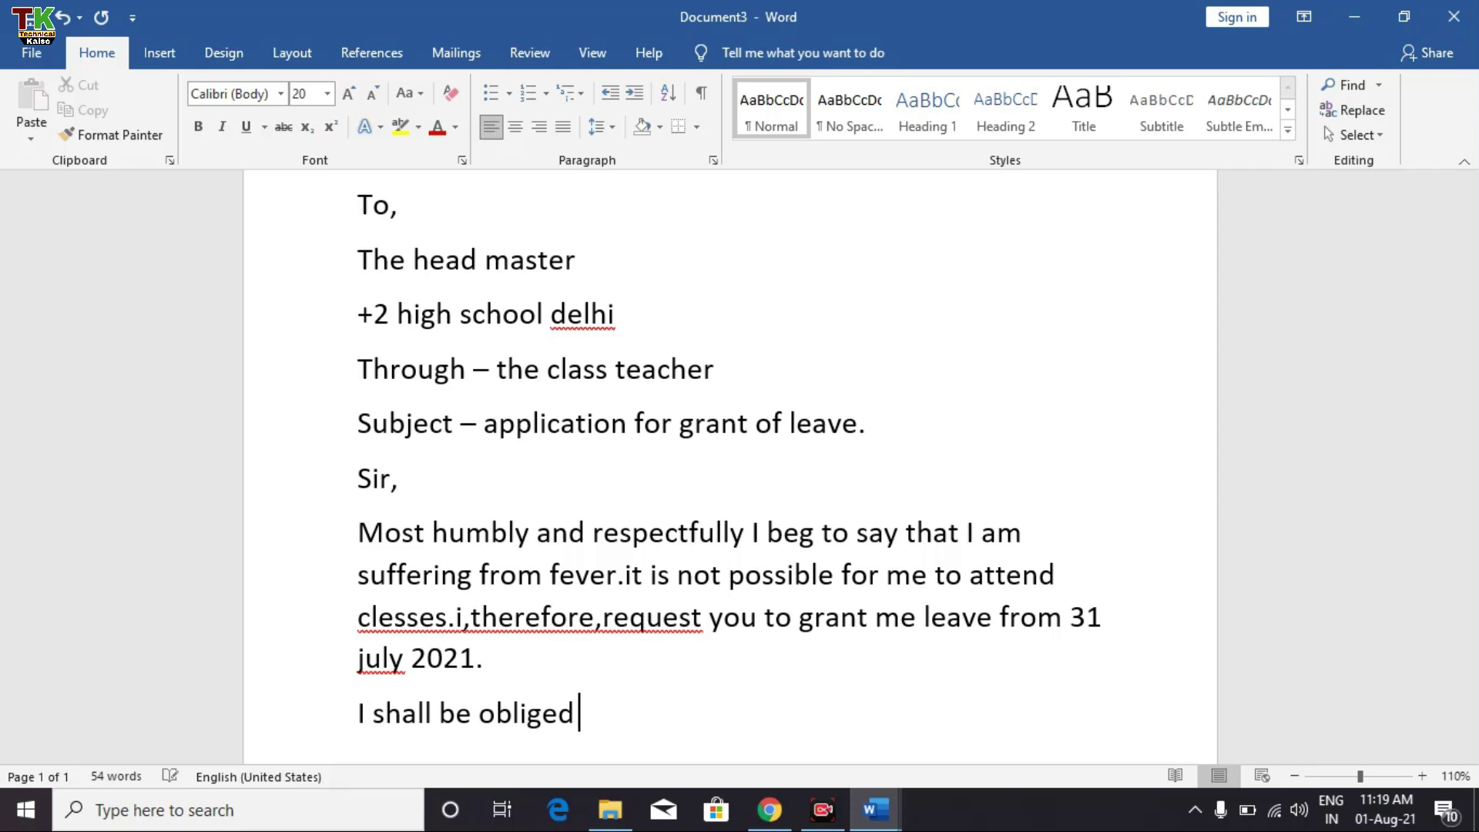
{"action": "type", "text": " to you "}
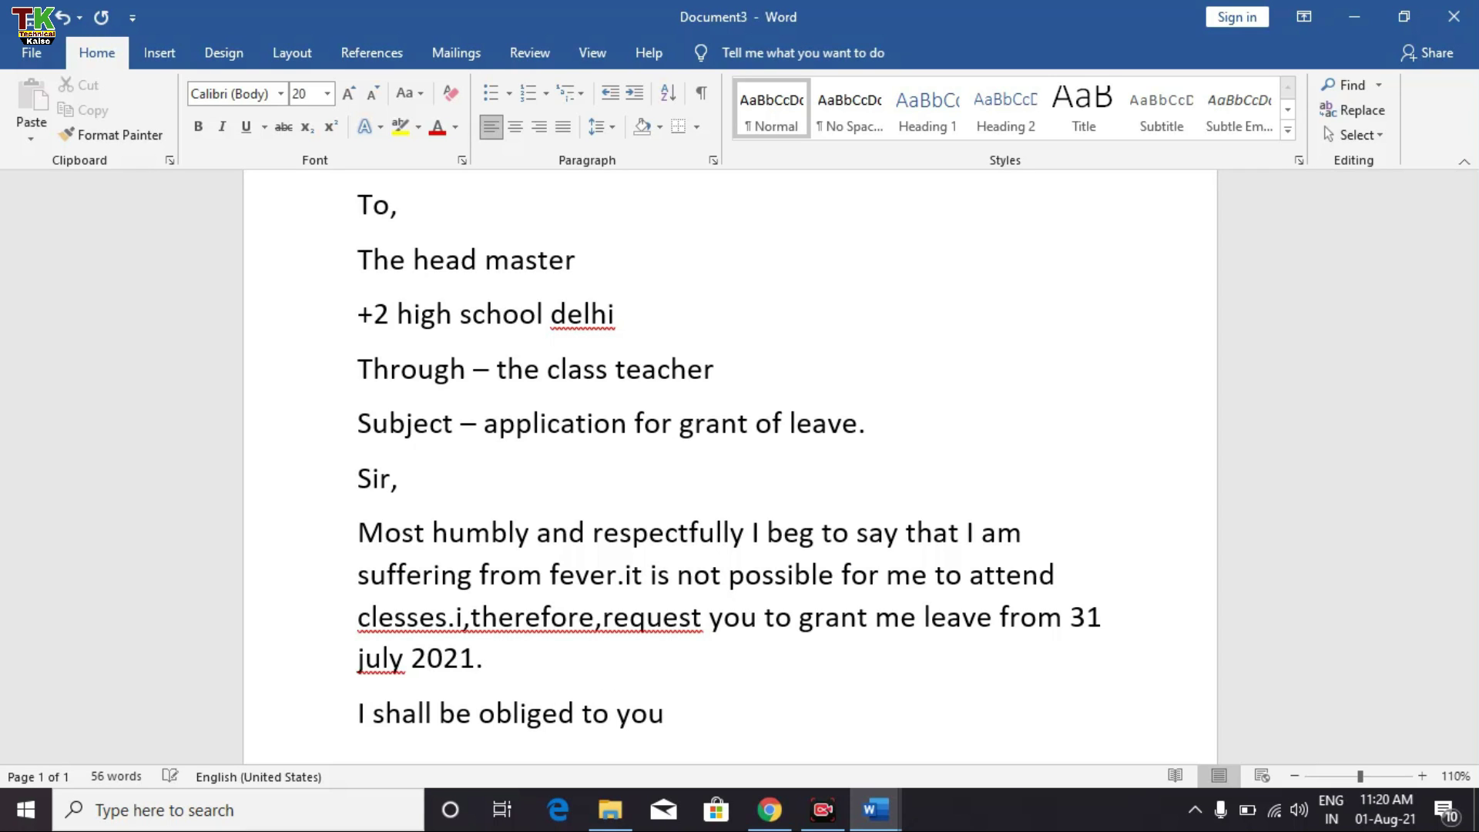
{"action": "type", "text": "for this ac"}
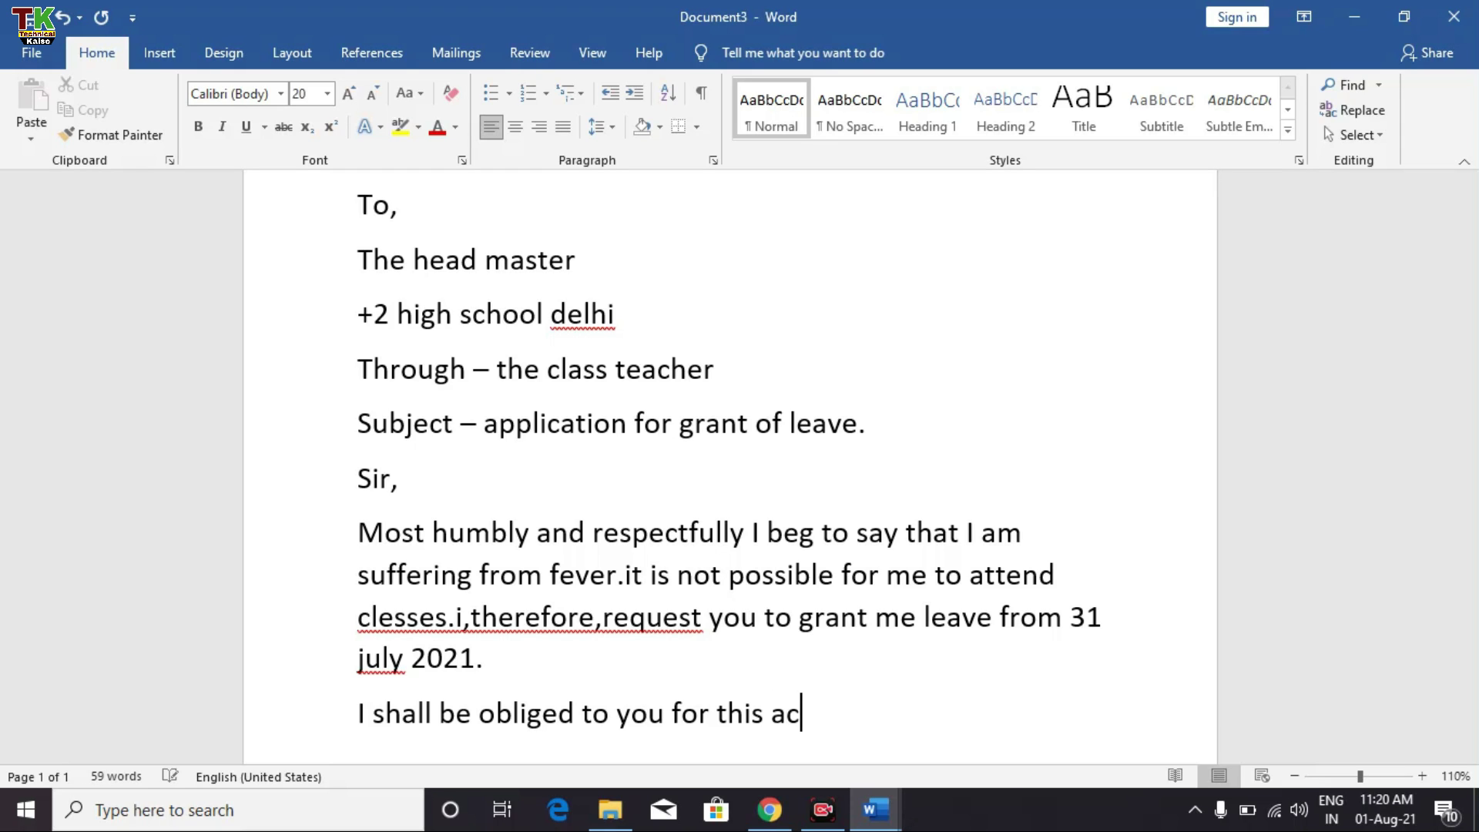
{"action": "type", "text": "t of kin"}
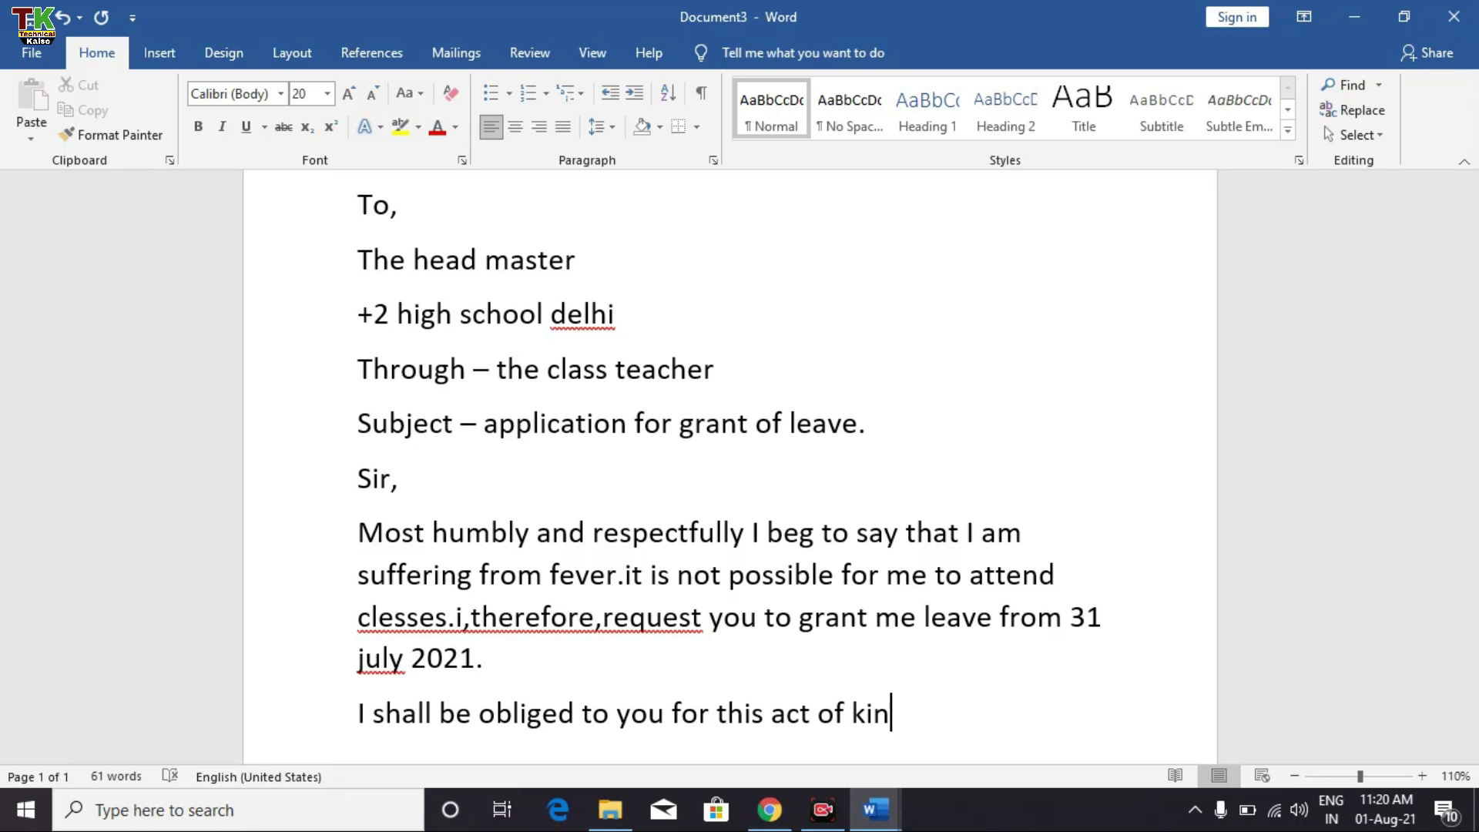
{"action": "type", "text": "dness."}
{"action": "key", "text": "Return"}
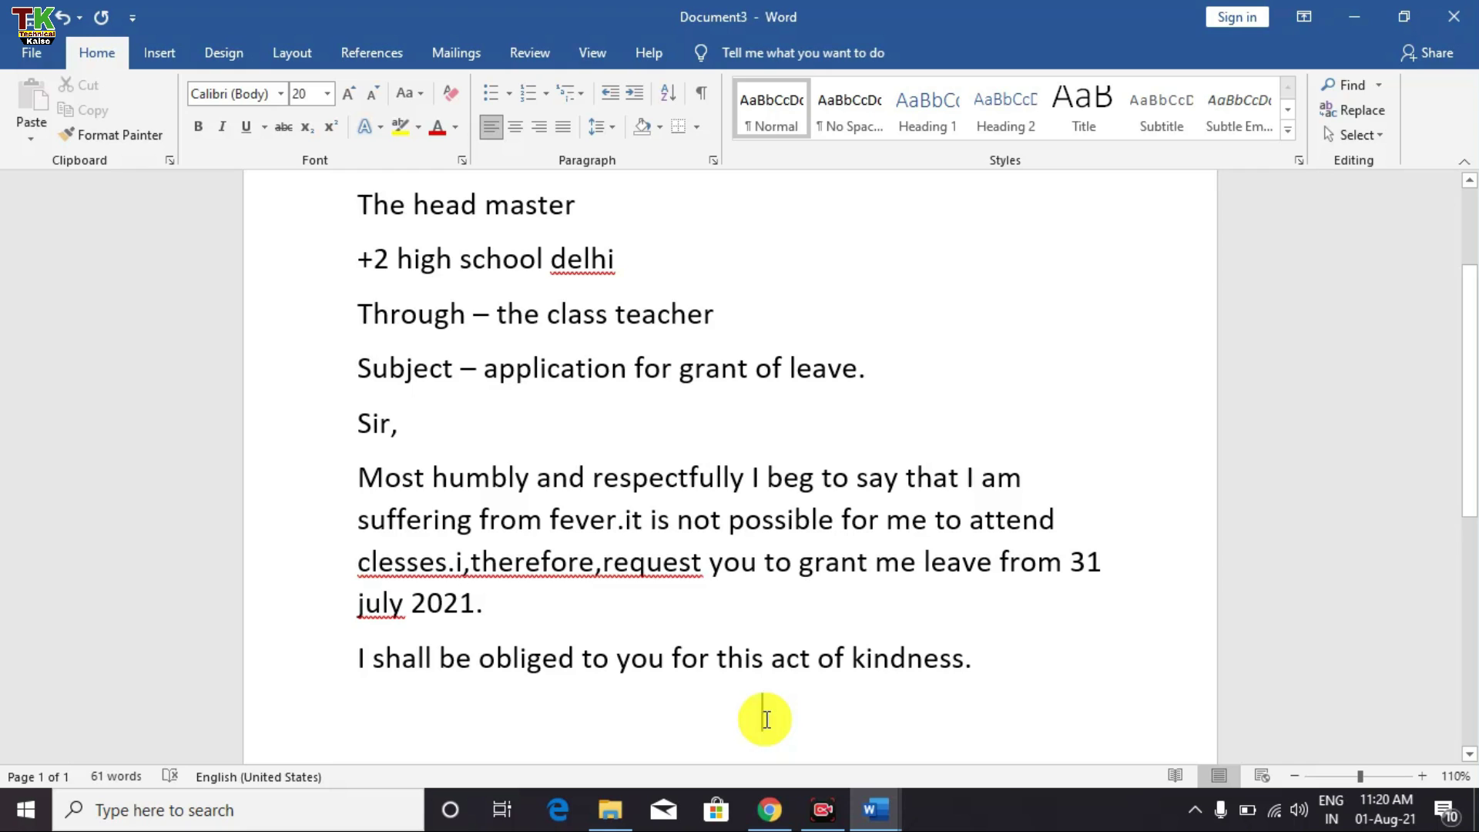
Add the closing "Your most obedient student" below the thank-you paragraph, starting near the middle of the line.
{"action": "type", "text": "your "}
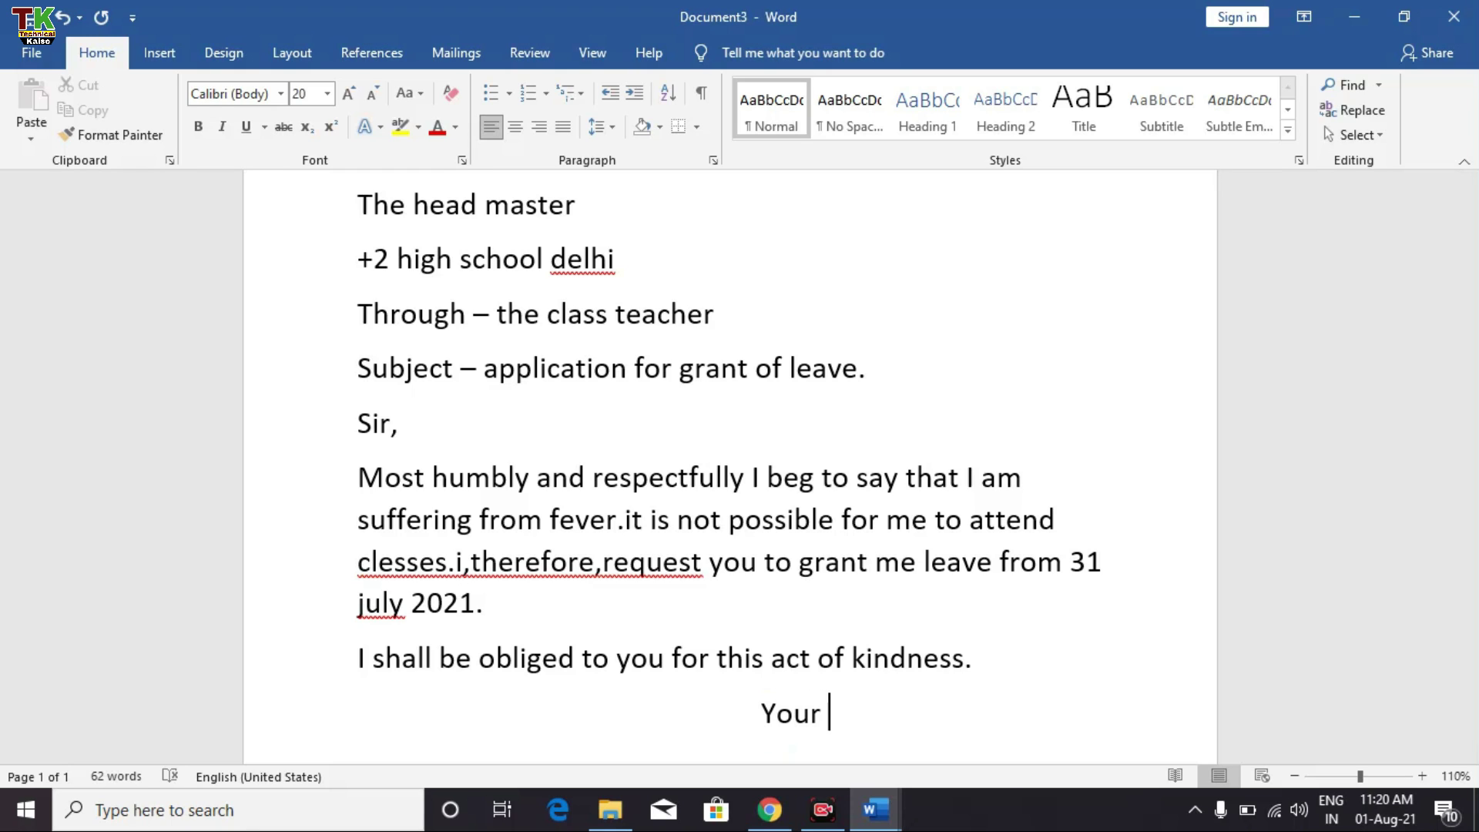
{"action": "type", "text": "most"}
{"action": "type", "text": "ob"}
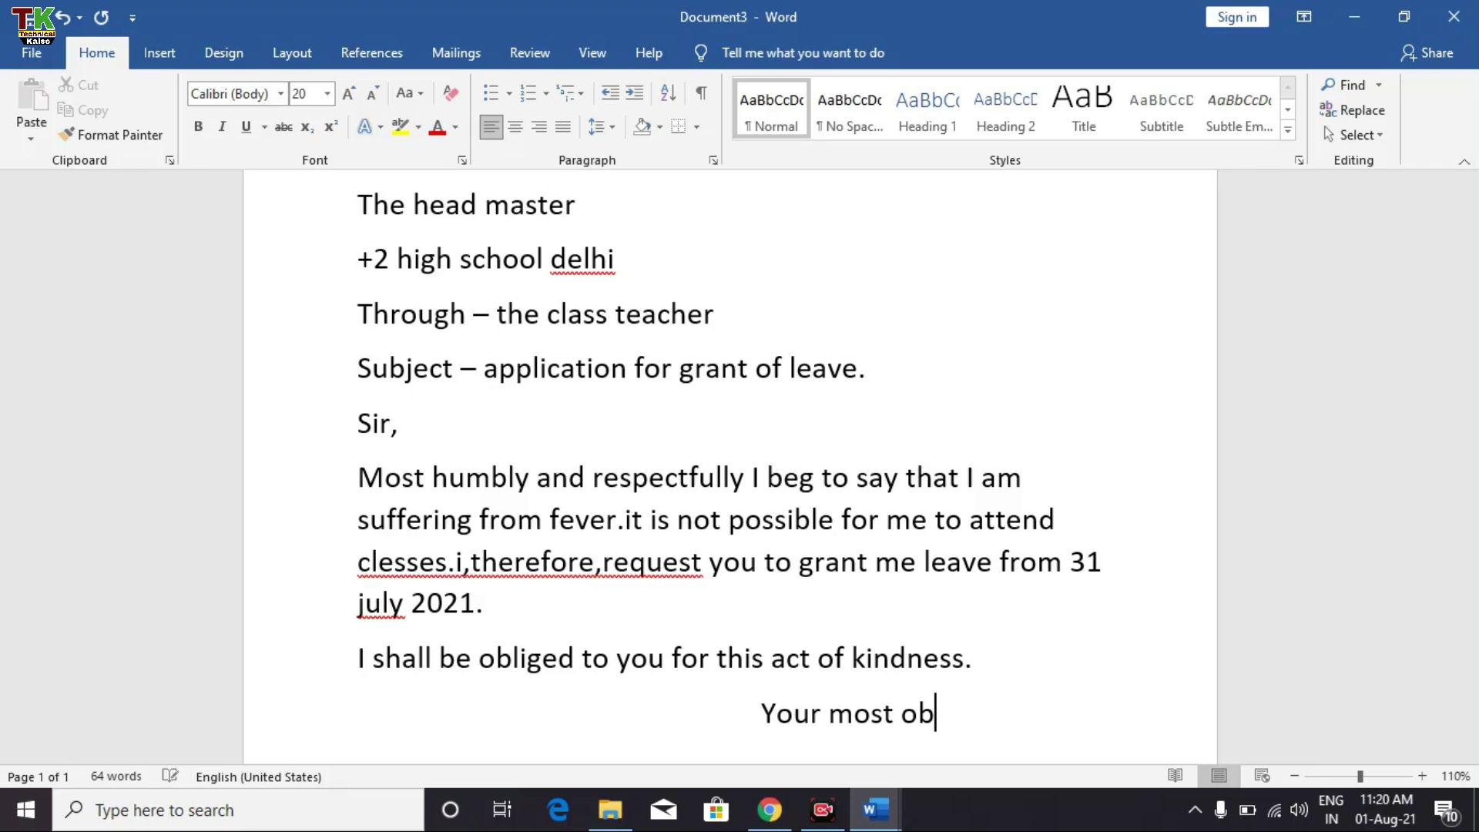
{"action": "type", "text": "edient"}
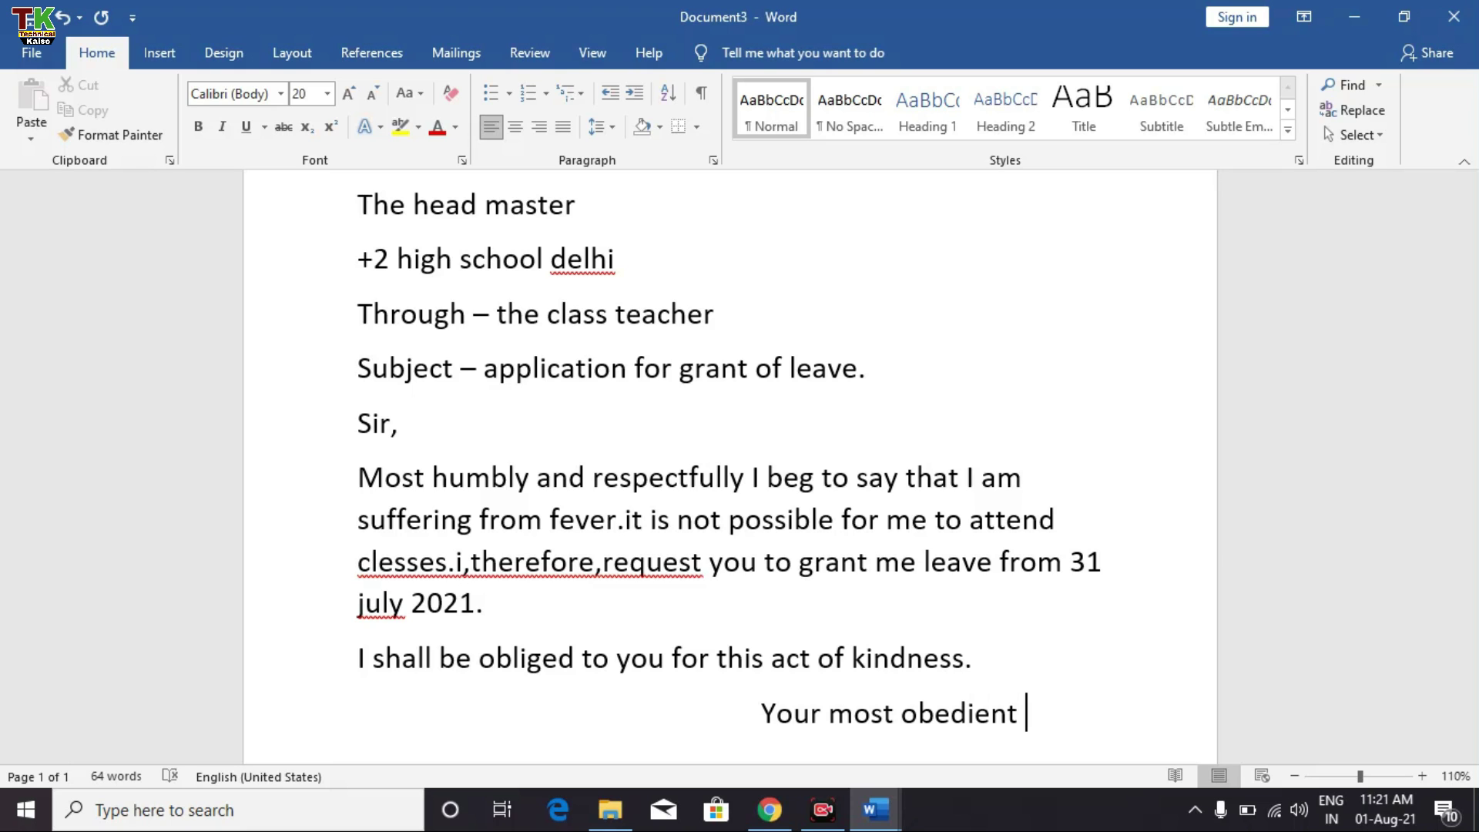
{"action": "type", "text": "student"}
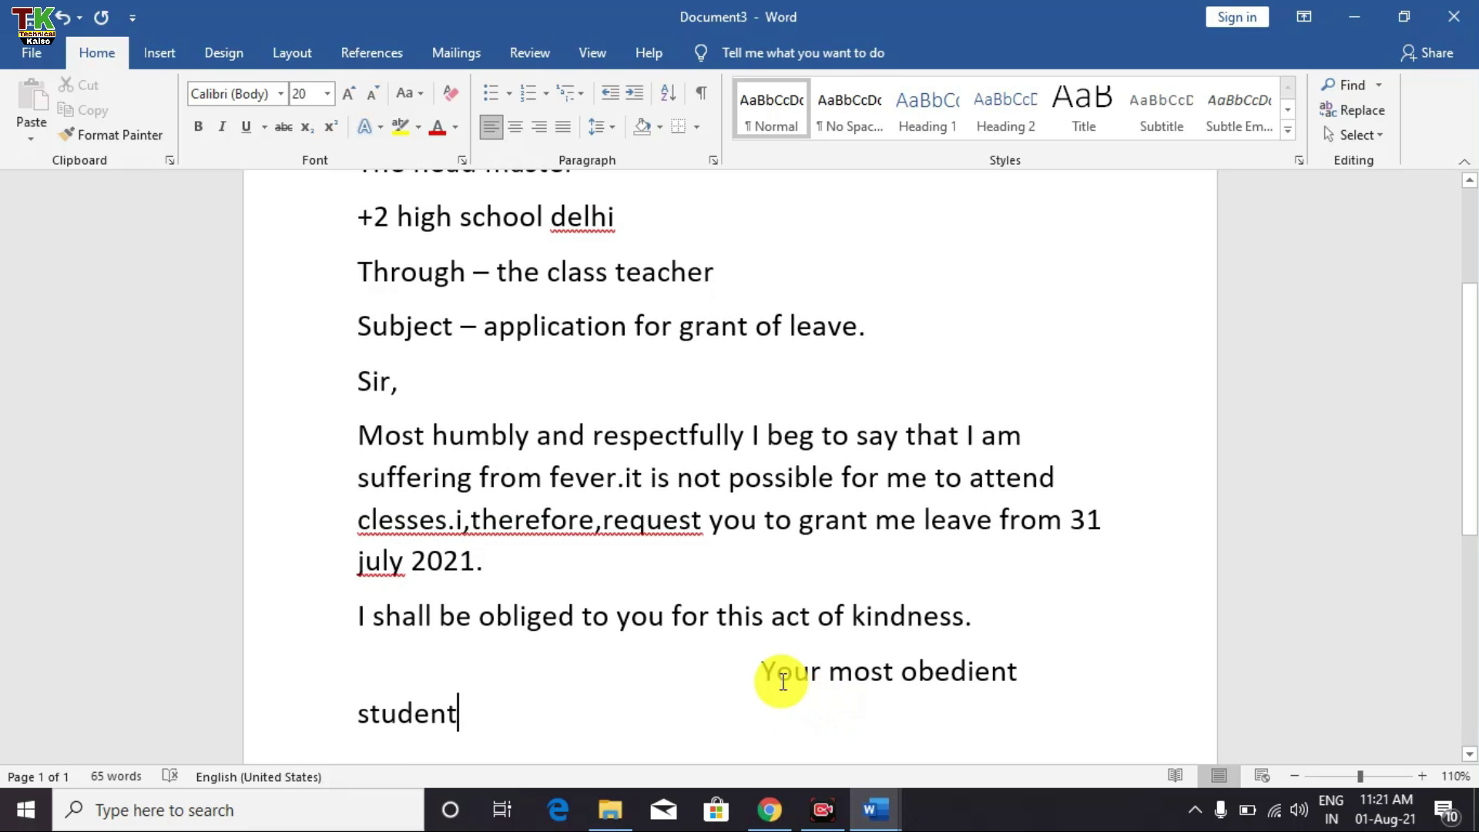
Remove some of the spaces before "Your most obedient student" so the closing fits on a single line.
{"action": "left_click", "coordinate": [752, 674]}
{"action": "key", "text": "BackSpace"}
{"action": "key", "text": "BackSpace"}
{"action": "key", "text": "BackSpace"}
{"action": "key", "text": "BackSpace"}
{"action": "key", "text": "BackSpace"}
{"action": "key", "text": "BackSpace"}
{"action": "key", "text": "BackSpace"}
{"action": "key", "text": "BackSpace"}
{"action": "key", "text": "BackSpace"}
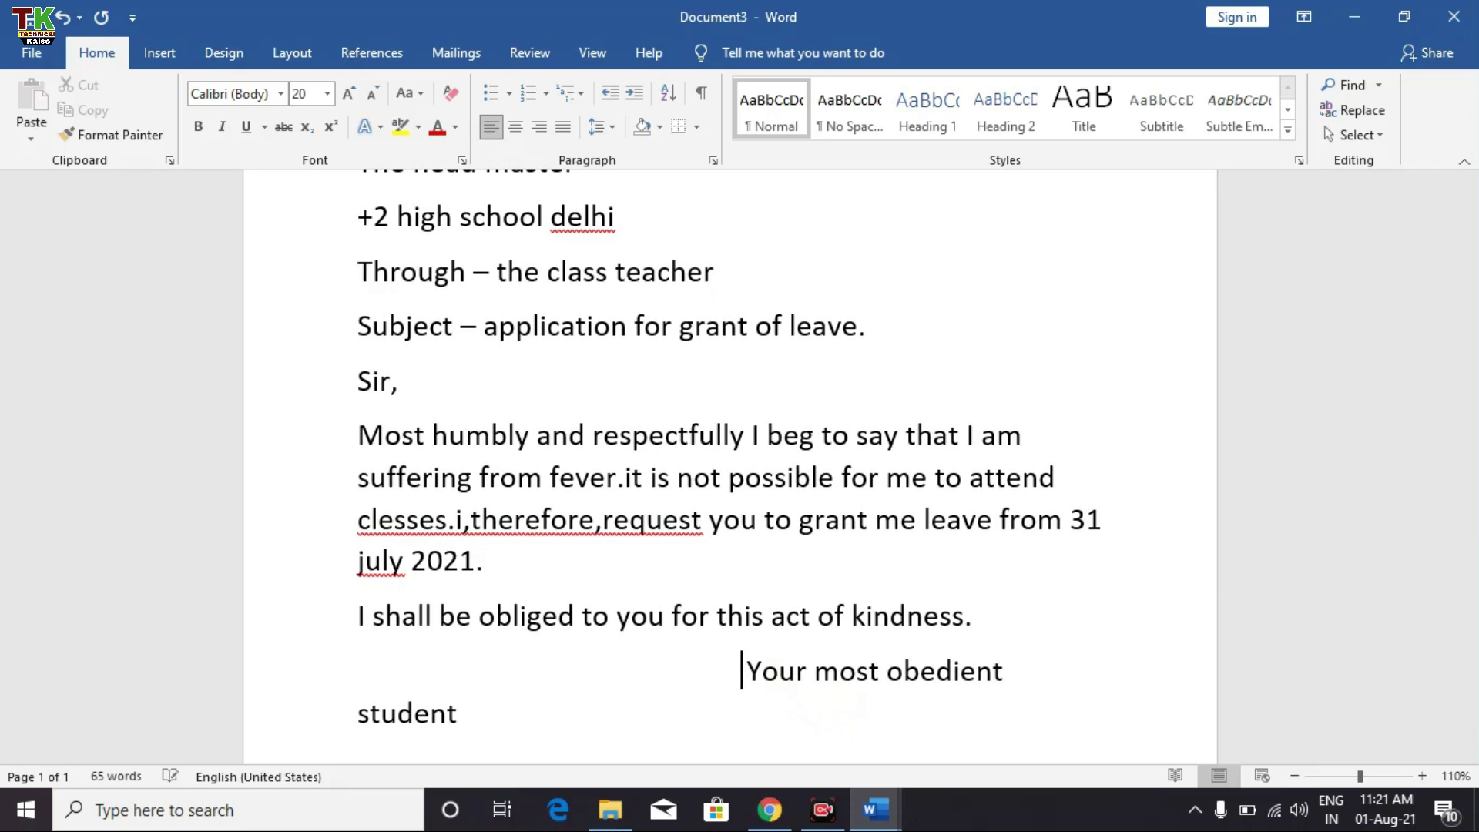
{"action": "key", "text": "BackSpace"}
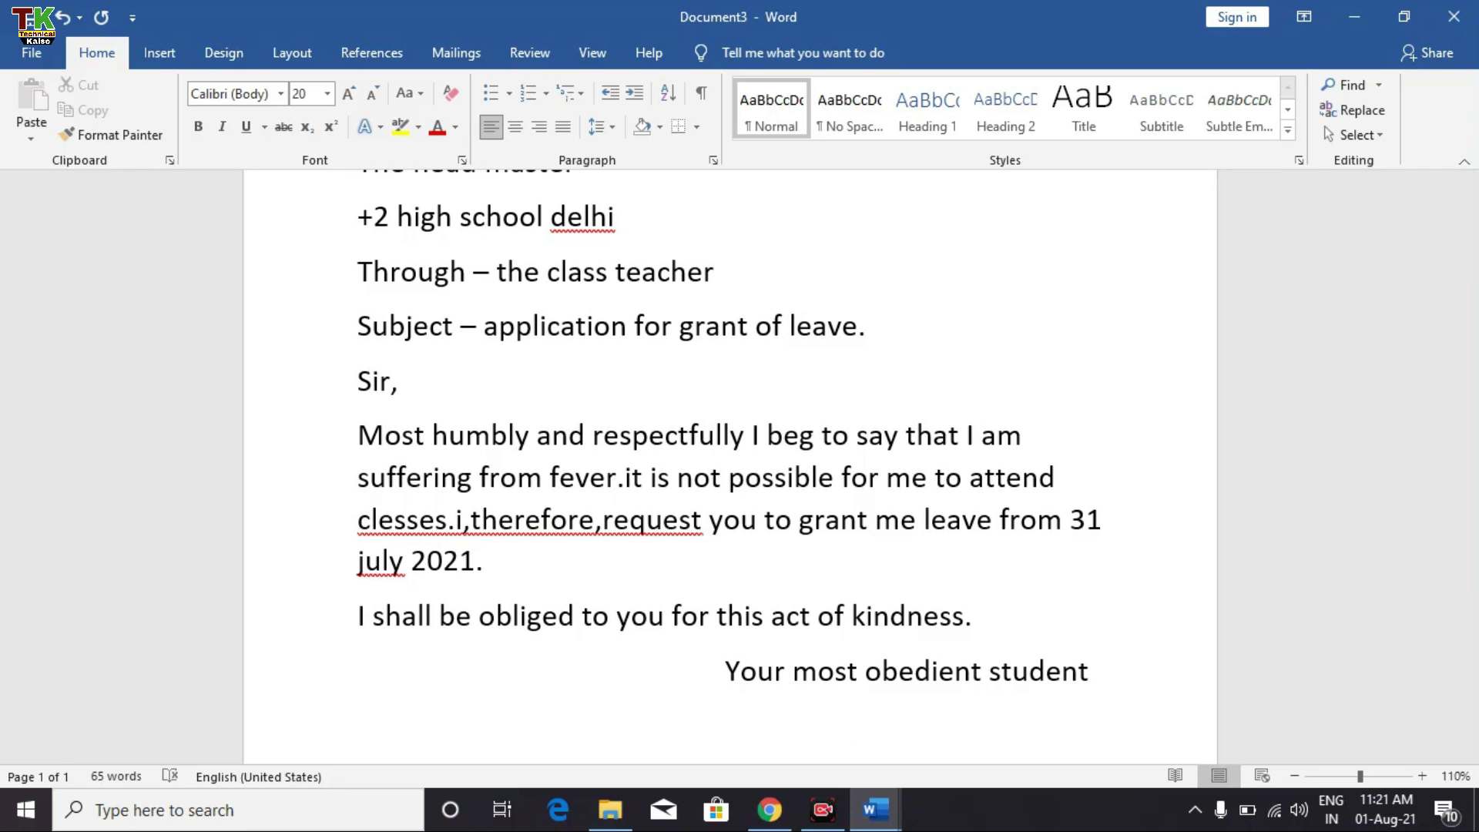
Below the closing, add the indented signature lines "Technical kaise" and "Class 10th", and begin another line.
{"action": "left_click", "coordinate": [1099, 669]}
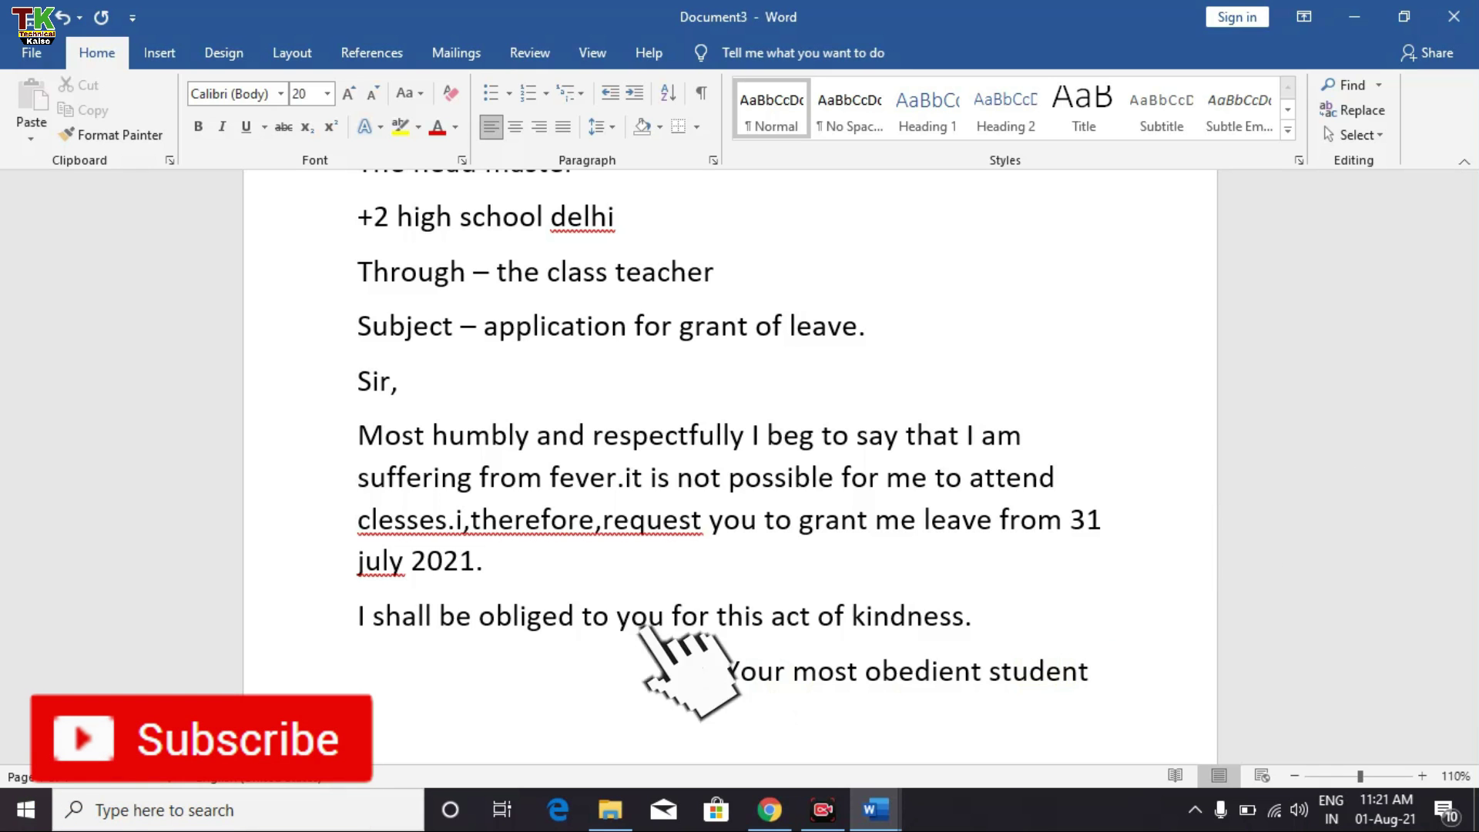
{"action": "key", "text": "Return"}
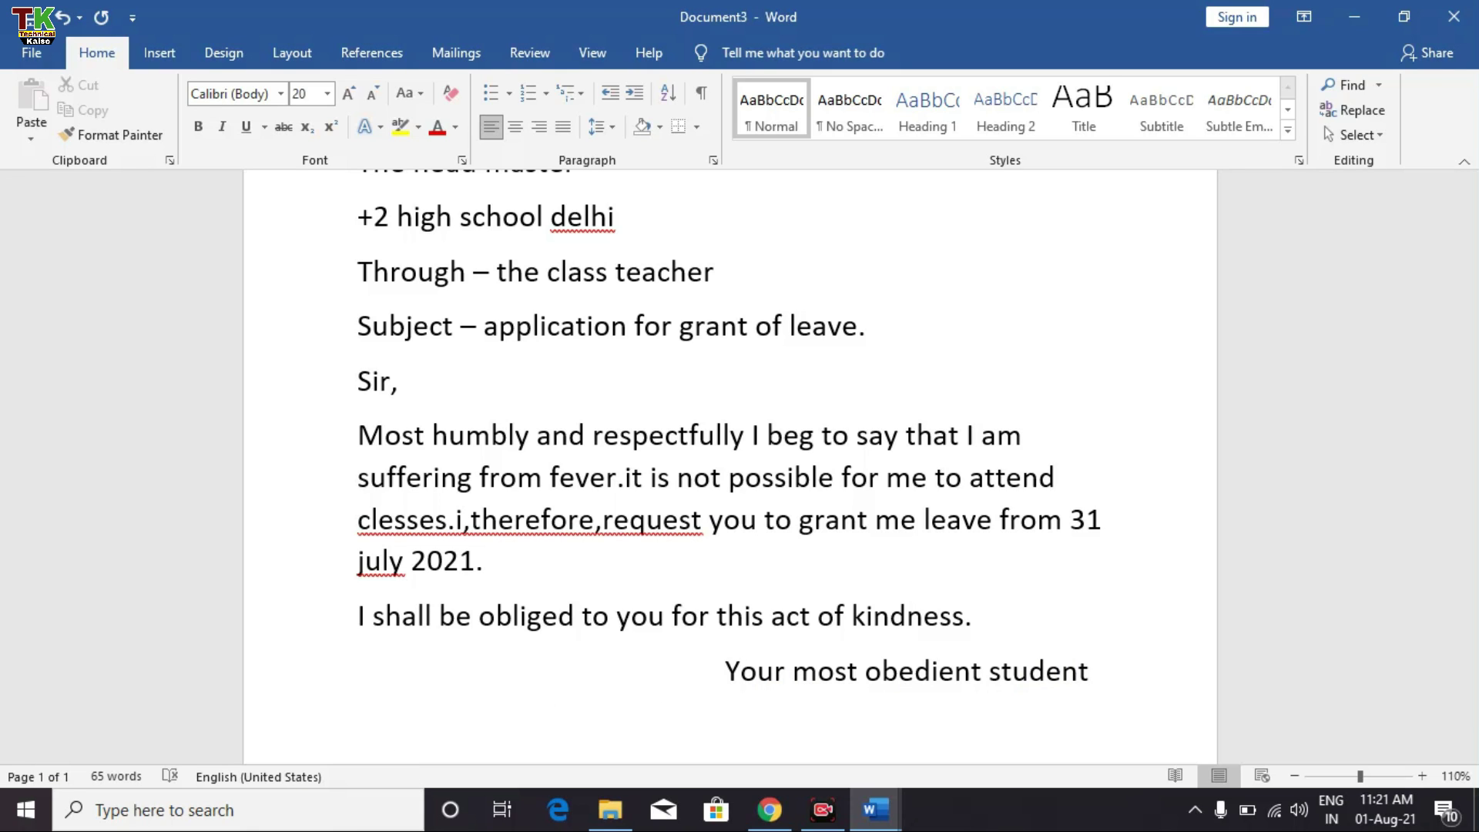
{"action": "type", "text": "technica"}
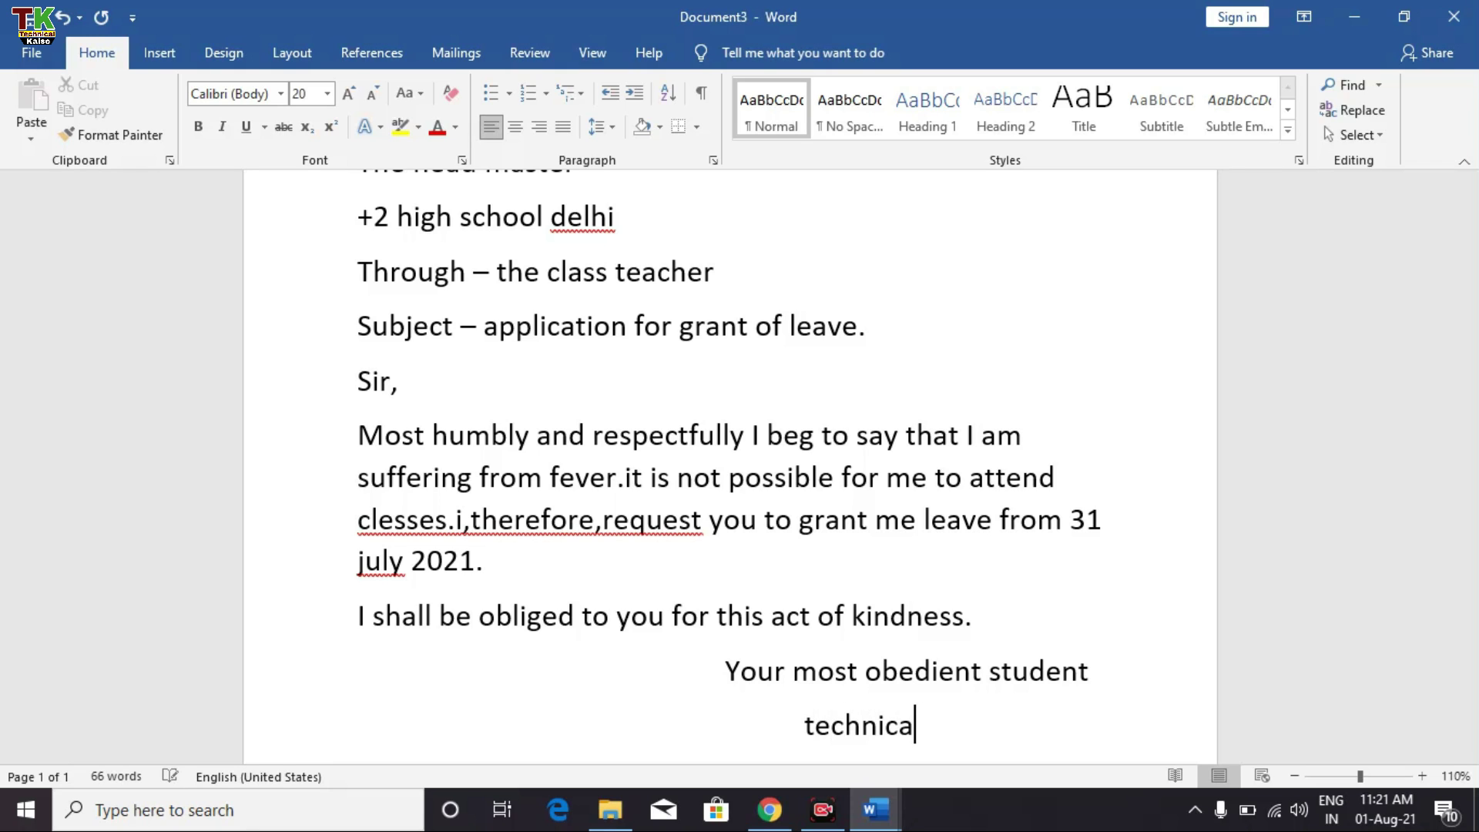
{"action": "type", "text": "l kaise"}
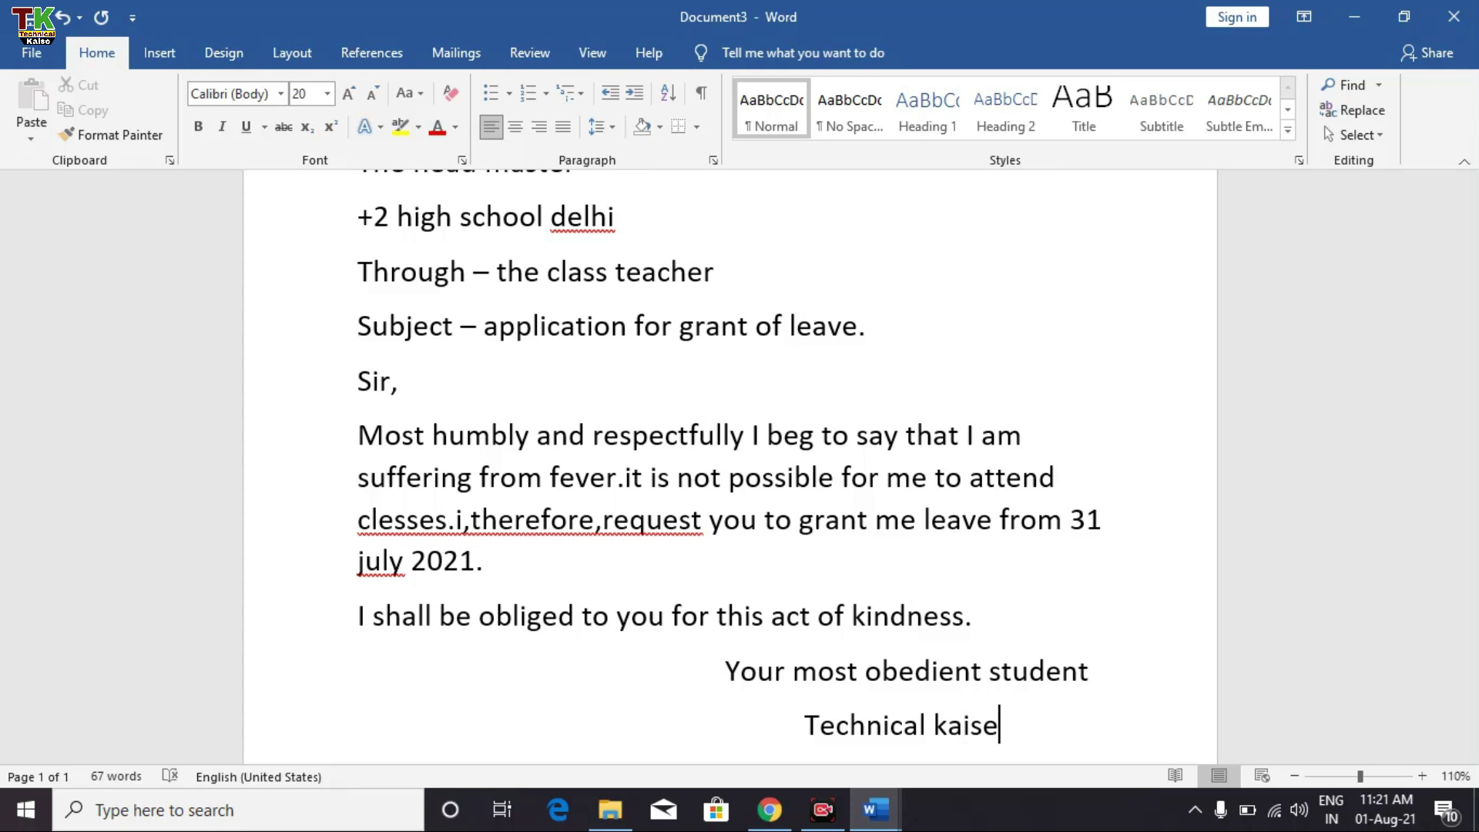
{"action": "key", "text": "Return"}
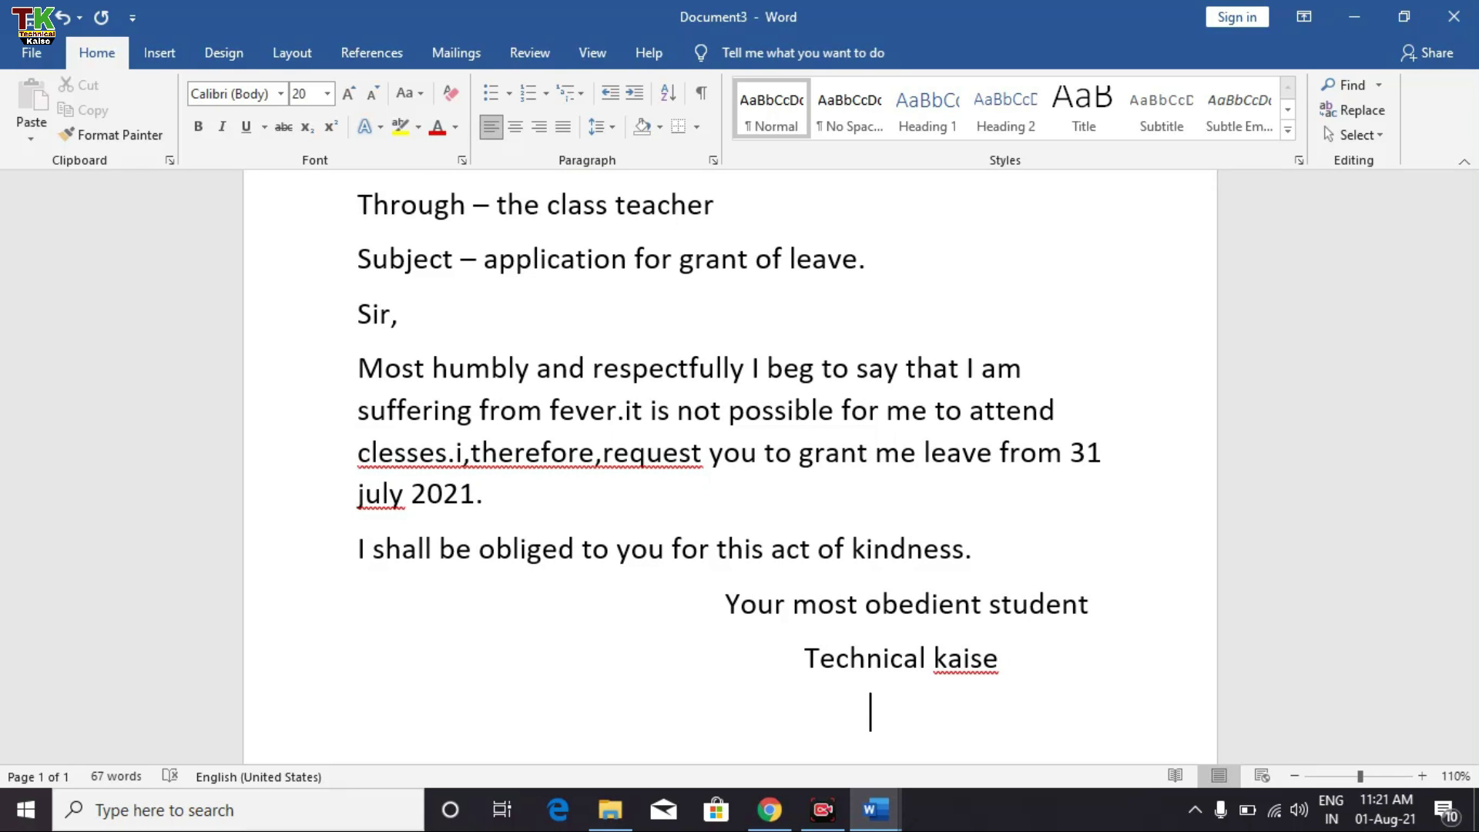
{"action": "type", "text": "class 10th"}
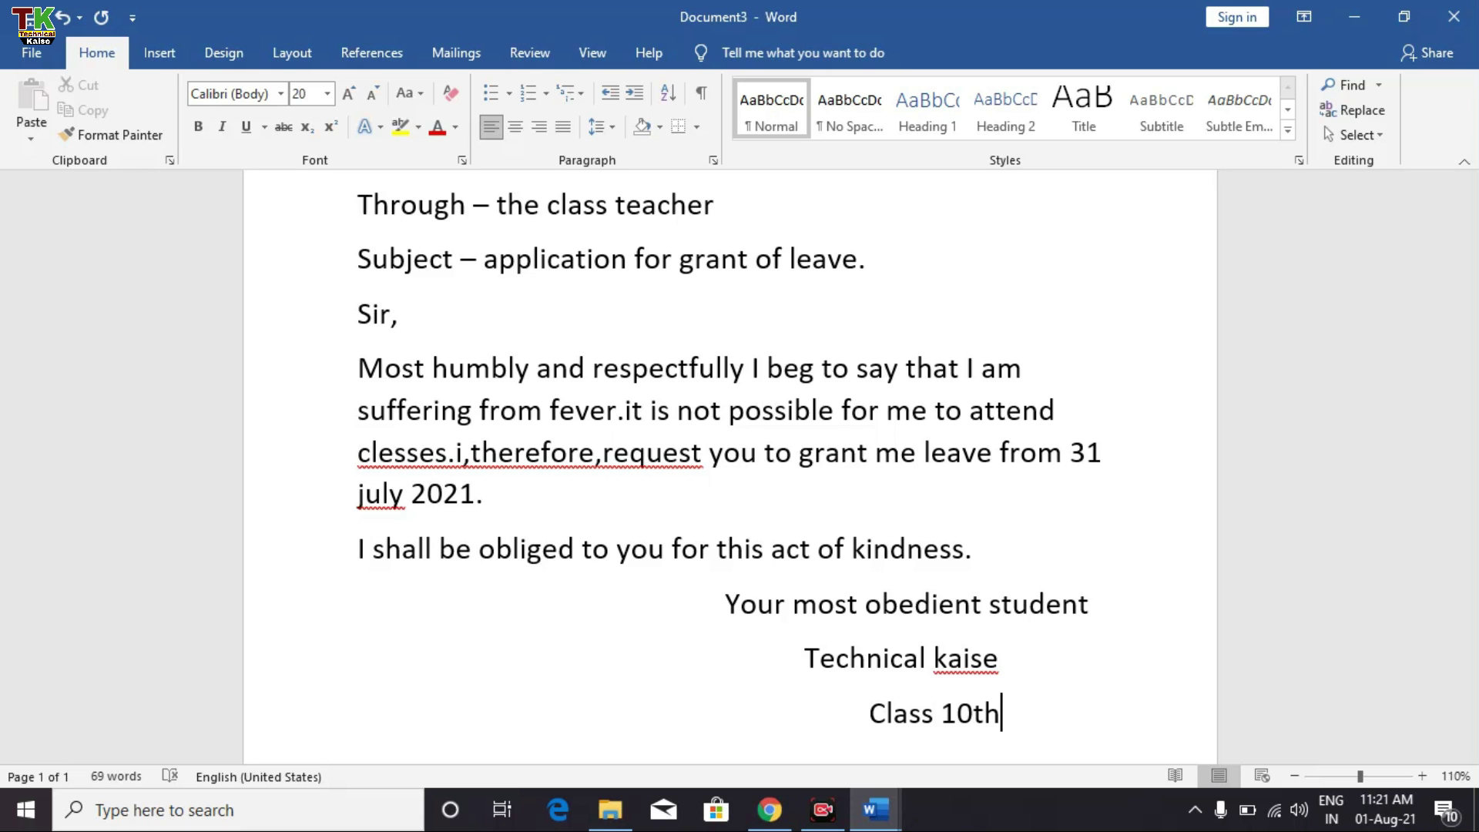
{"action": "key", "text": "Return"}
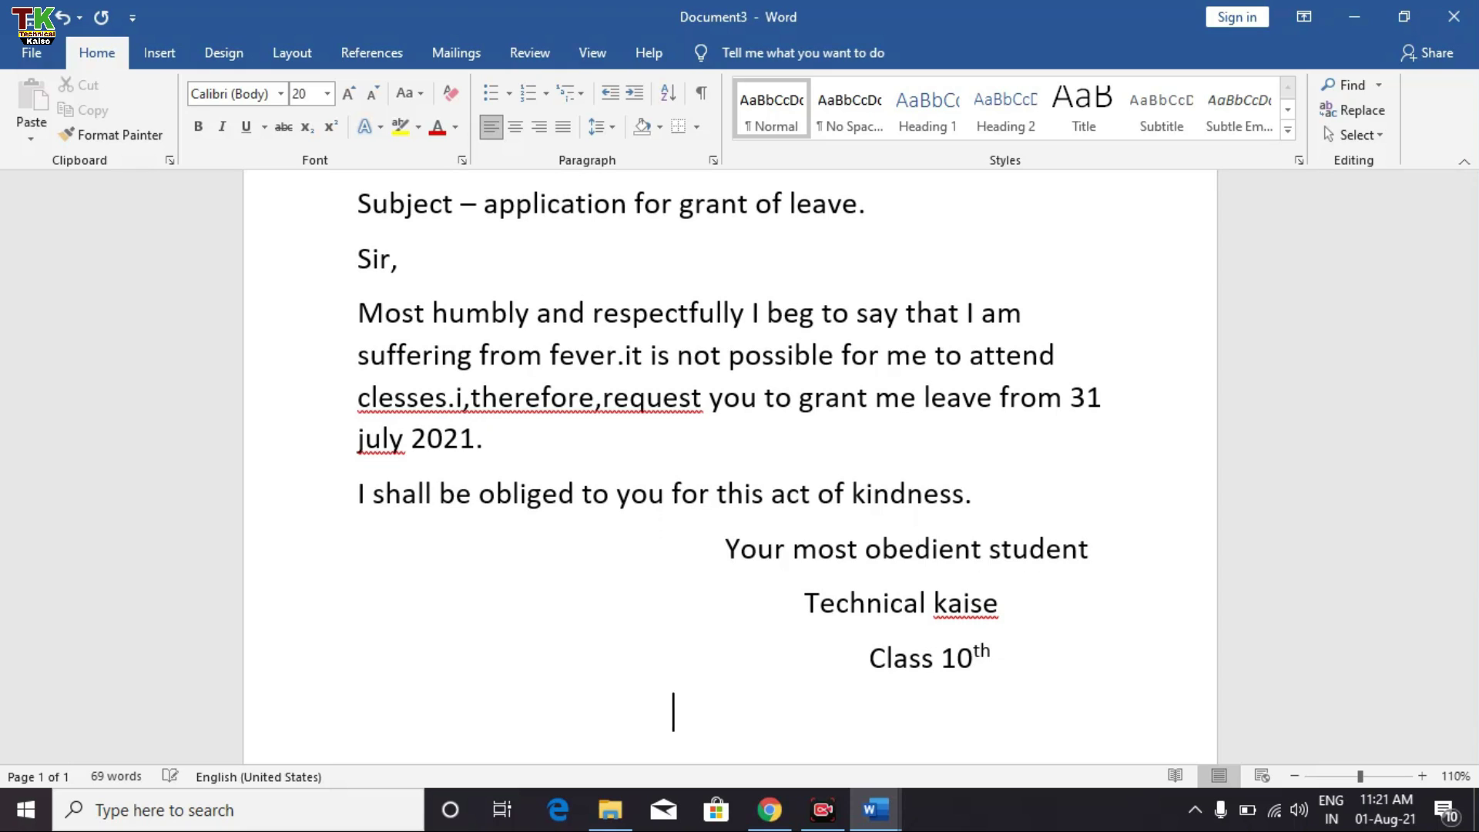
Reduce the new line's indent, write "Roll no- 1" under the class line and begin a new line.
{"action": "key", "text": "BackSpace"}
{"action": "key", "text": "BackSpace"}
{"action": "key", "text": "BackSpace"}
{"action": "key", "text": "BackSpace"}
{"action": "key", "text": "BackSpace"}
{"action": "type", "text": "roll no- 1"}
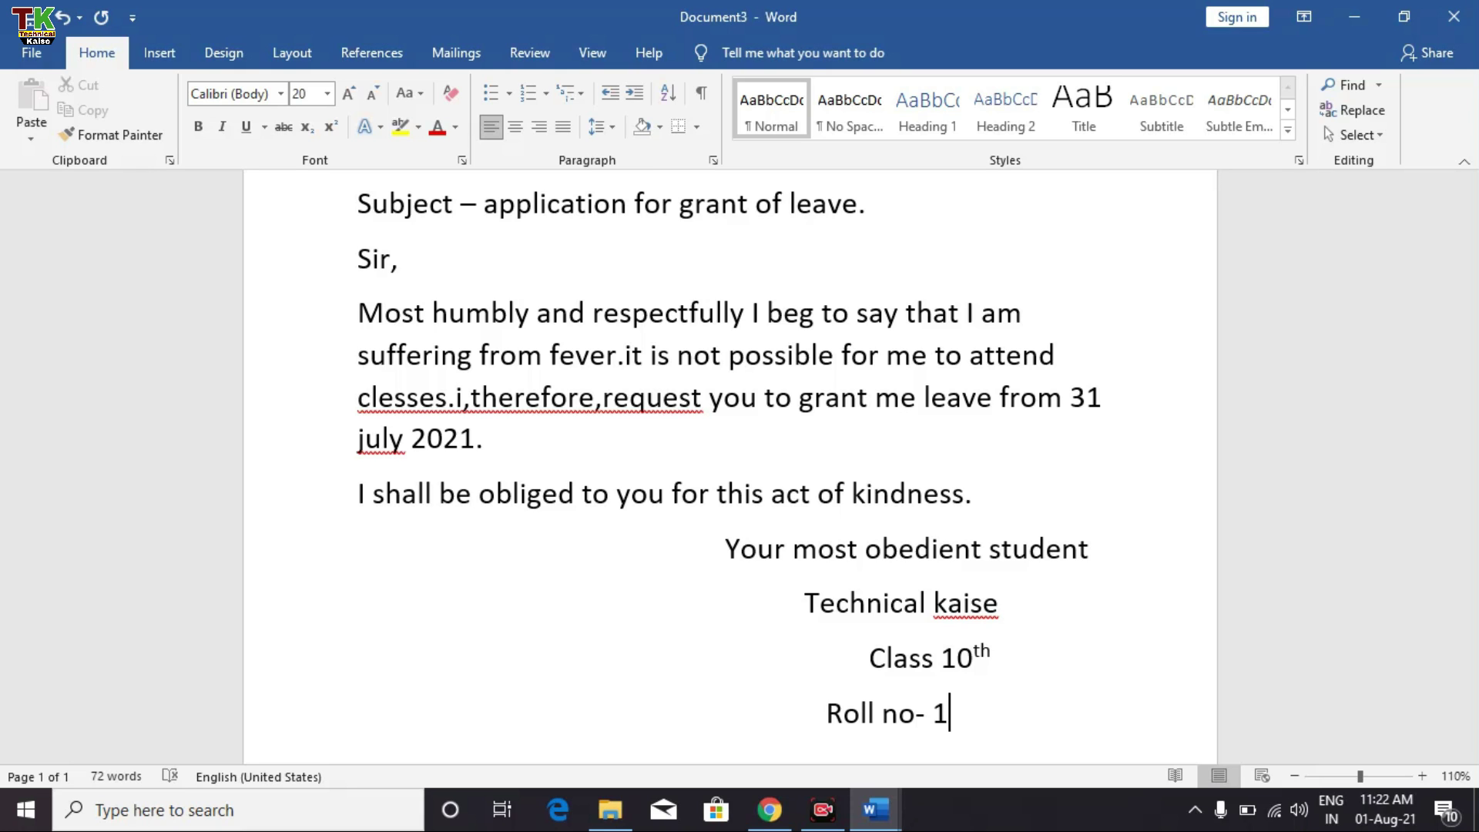
{"action": "key", "text": "Return"}
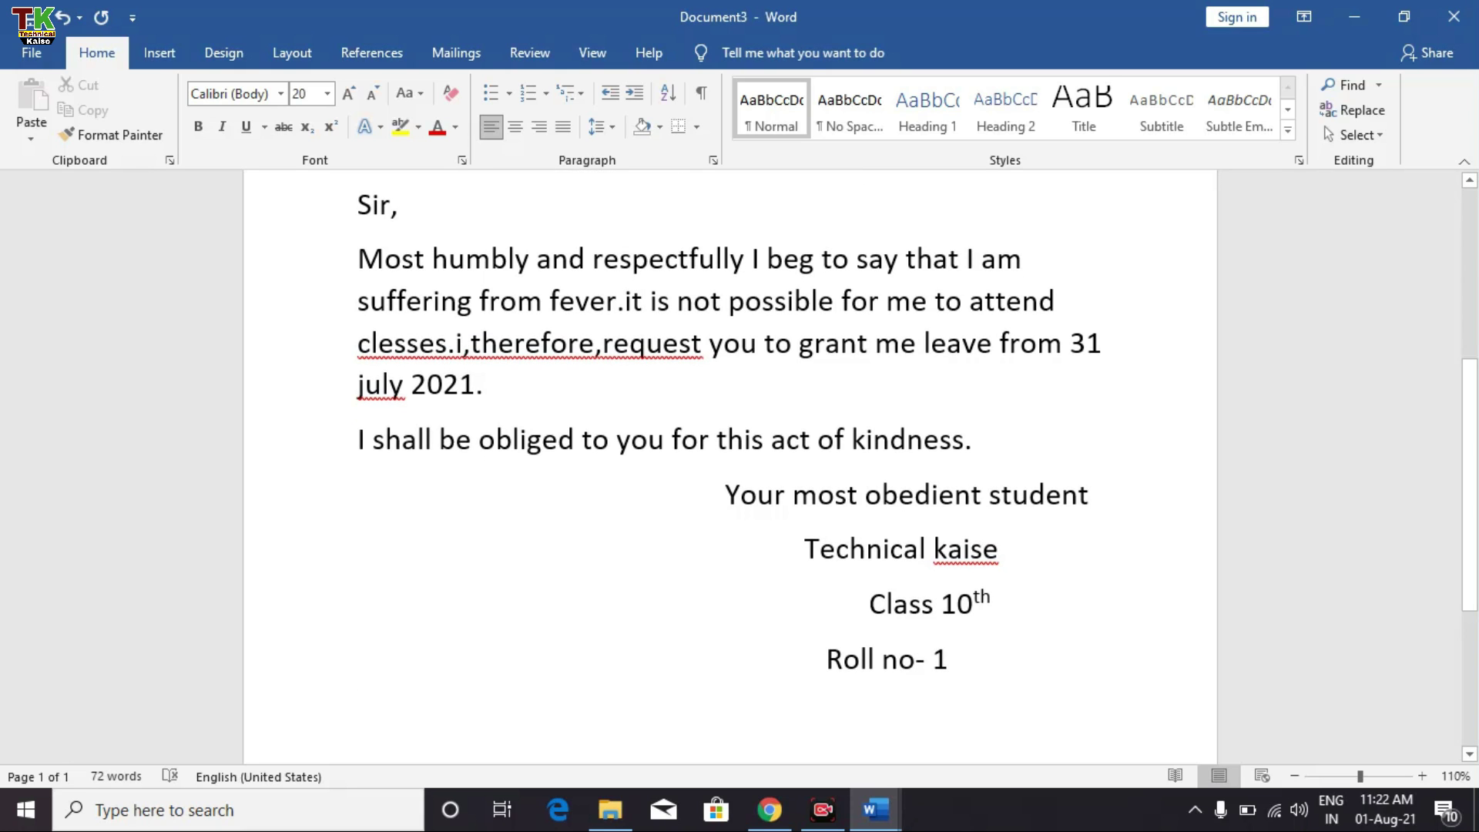
Add the date line "Date-31july 2021" at the left margin below the roll number.
{"action": "type", "text": "da"}
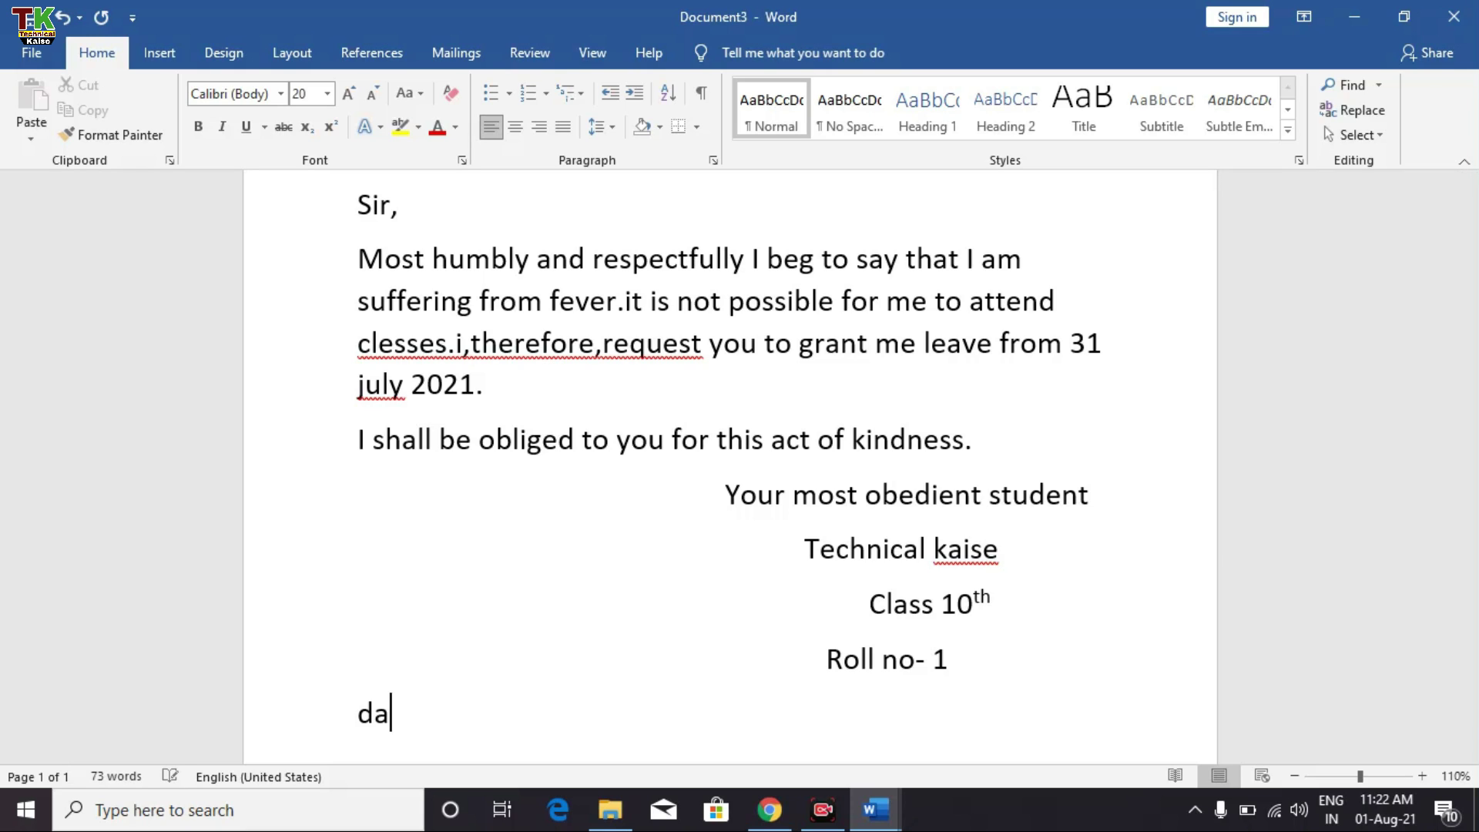
{"action": "type", "text": "te-"}
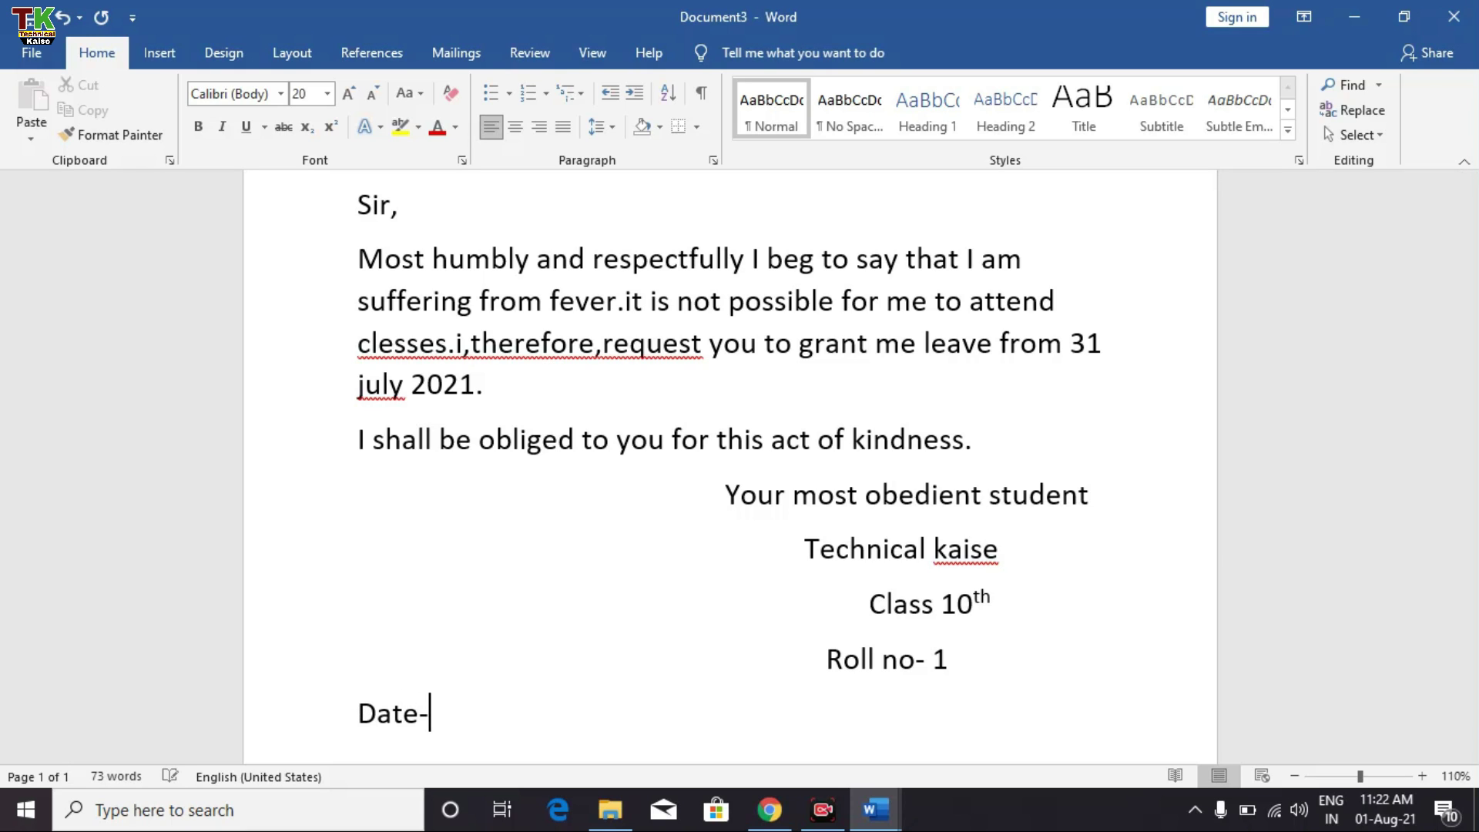
{"action": "type", "text": "31july 2021"}
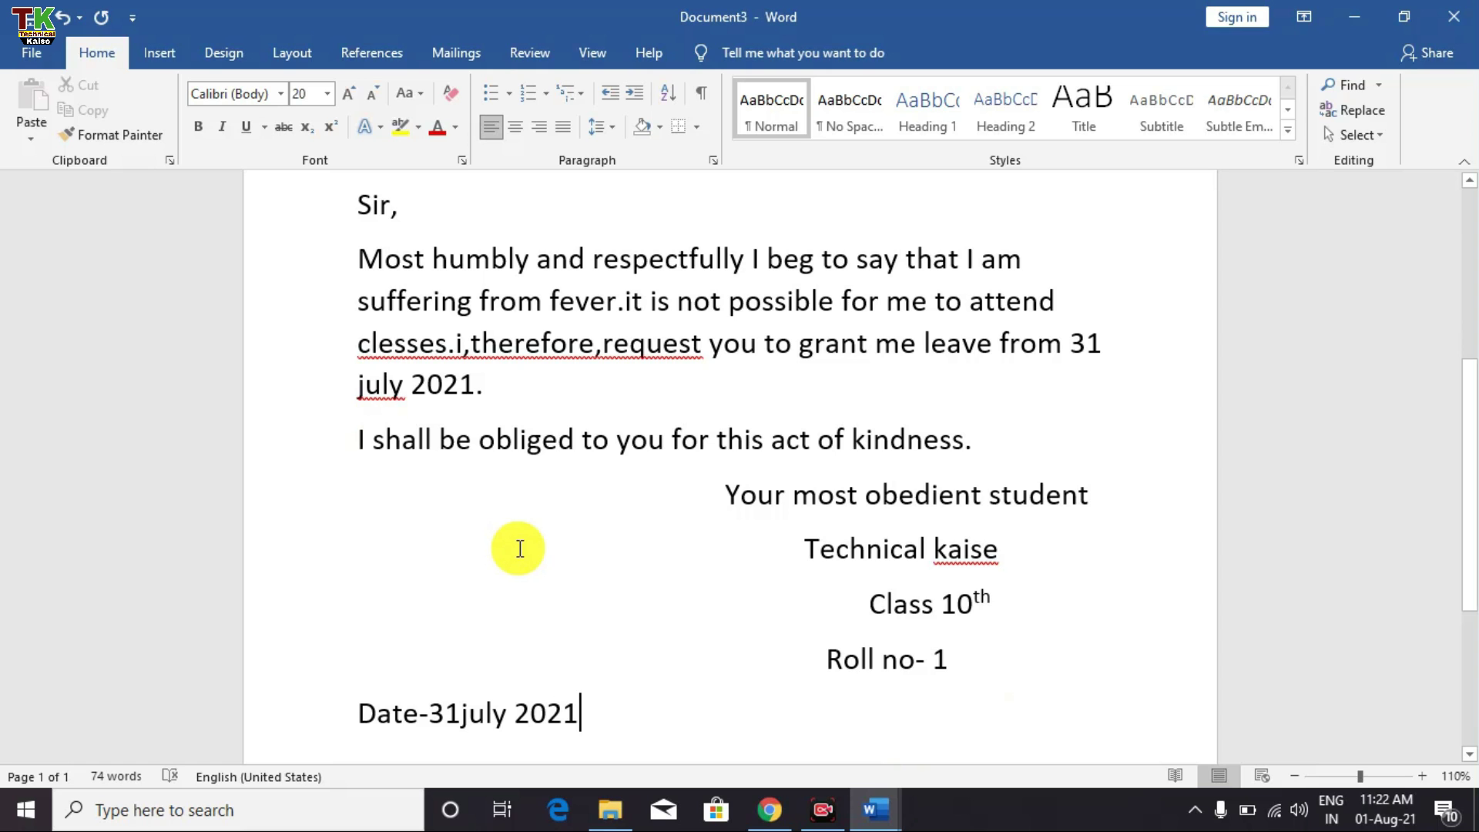
Look over the whole letter from the addressee block to the date line.
{"action": "scroll", "coordinate": [687, 581], "scroll_direction": "up", "scroll_amount": 1}
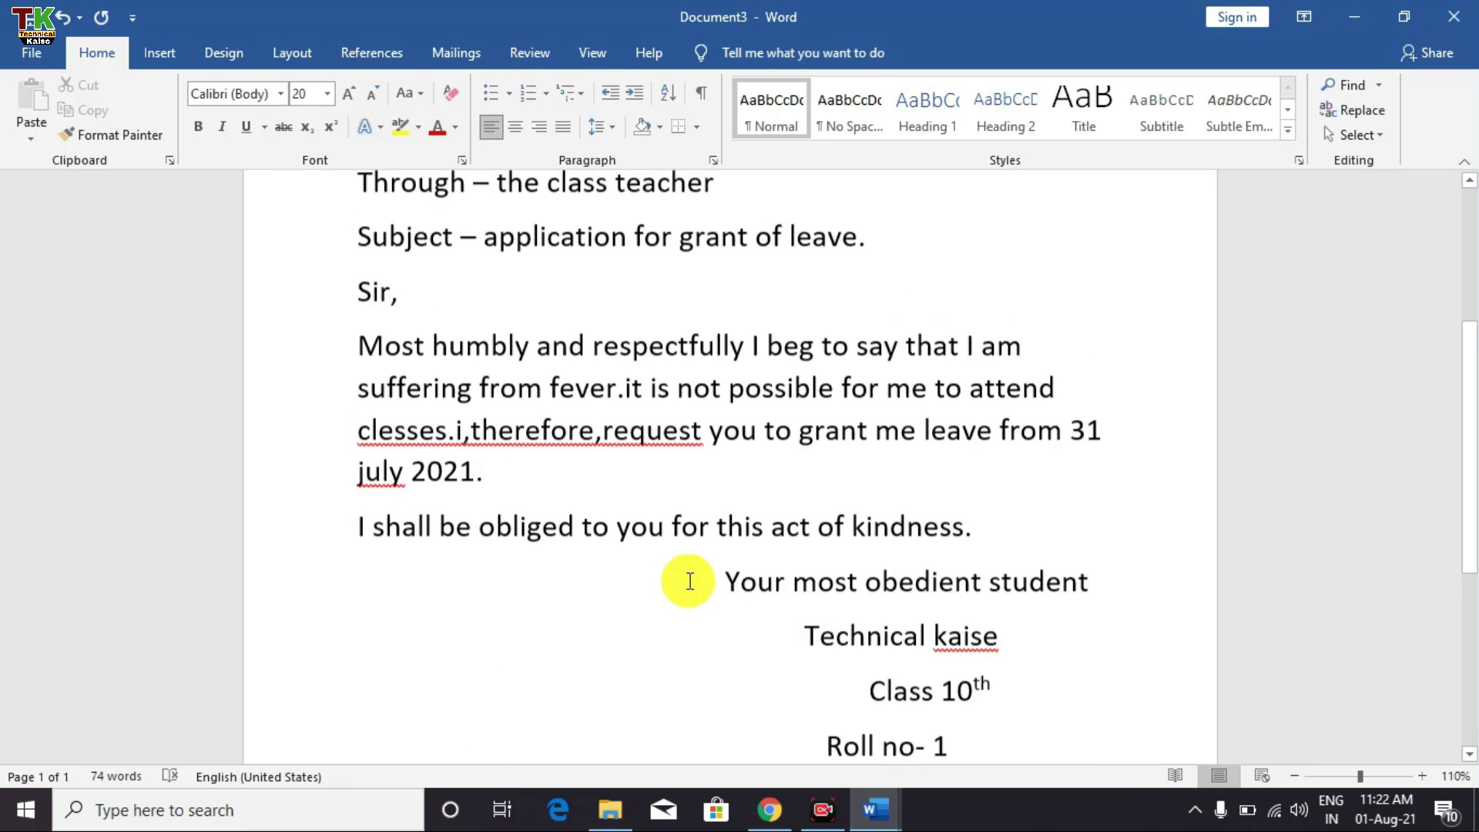
{"action": "scroll", "coordinate": [689, 581], "scroll_direction": "up", "scroll_amount": 3}
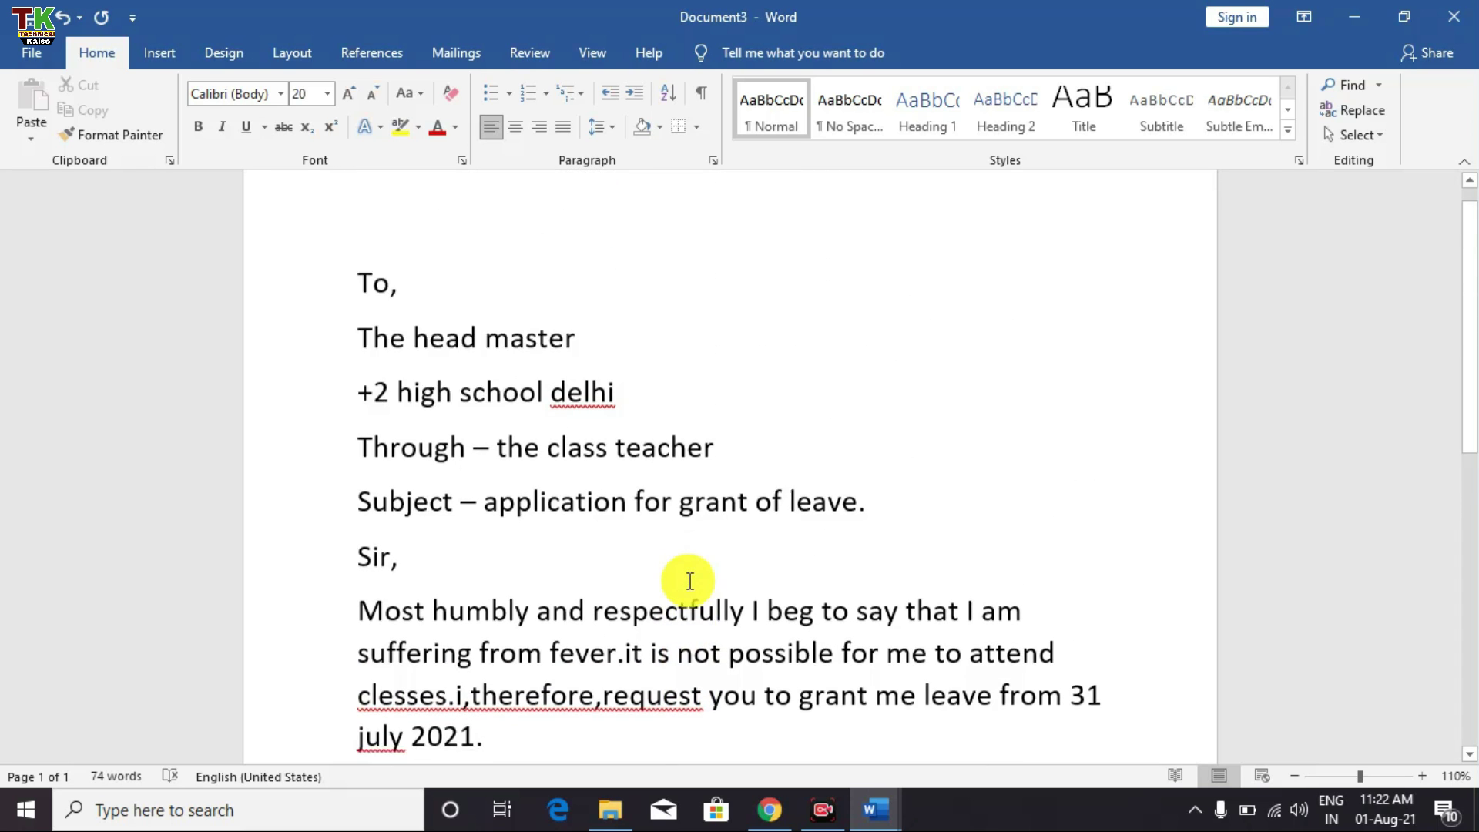
{"action": "scroll", "coordinate": [689, 581], "scroll_direction": "down", "scroll_amount": 3}
{"action": "scroll", "coordinate": [690, 581], "scroll_direction": "up", "scroll_amount": 3}
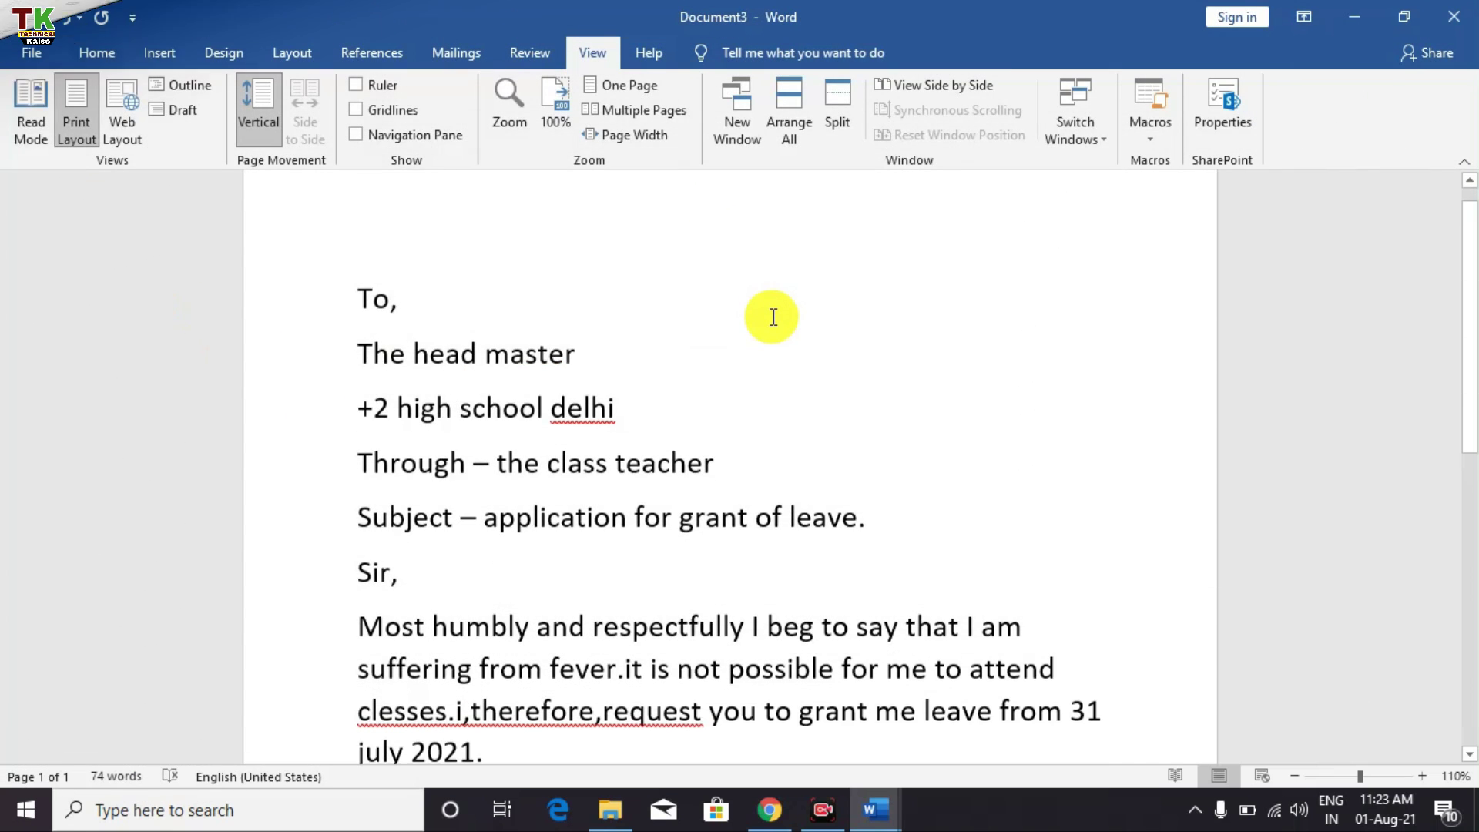
{"action": "scroll", "coordinate": [773, 317], "scroll_direction": "down", "scroll_amount": 7}
{"action": "scroll", "coordinate": [773, 317], "scroll_direction": "up", "scroll_amount": 7}
{"action": "scroll", "coordinate": [774, 316], "scroll_direction": "up", "scroll_amount": 1}
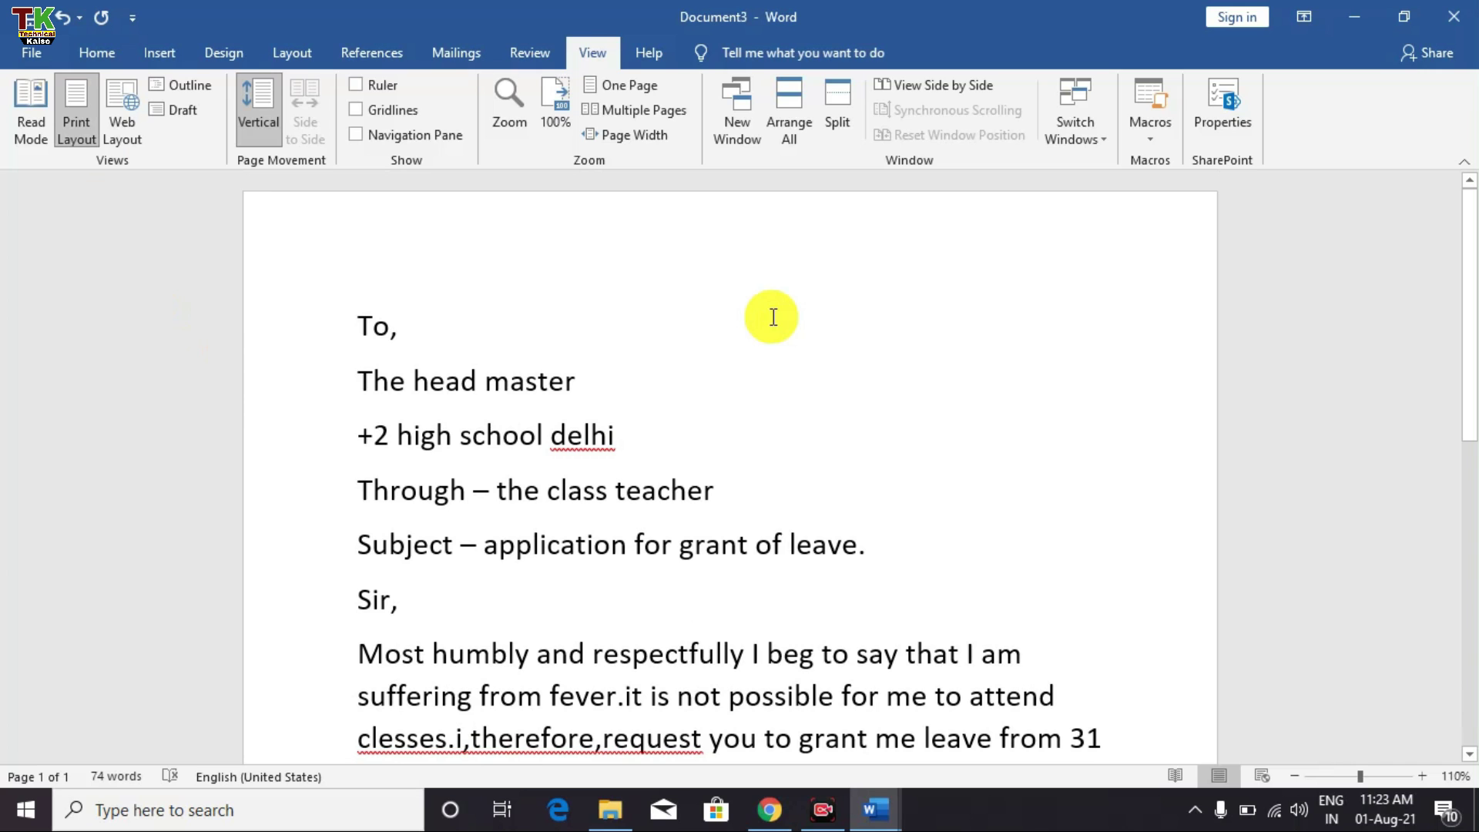
Check the letter's page layout in the print preview and return to the document.
{"action": "left_click", "coordinate": [27, 53]}
{"action": "left_click", "coordinate": [64, 436]}
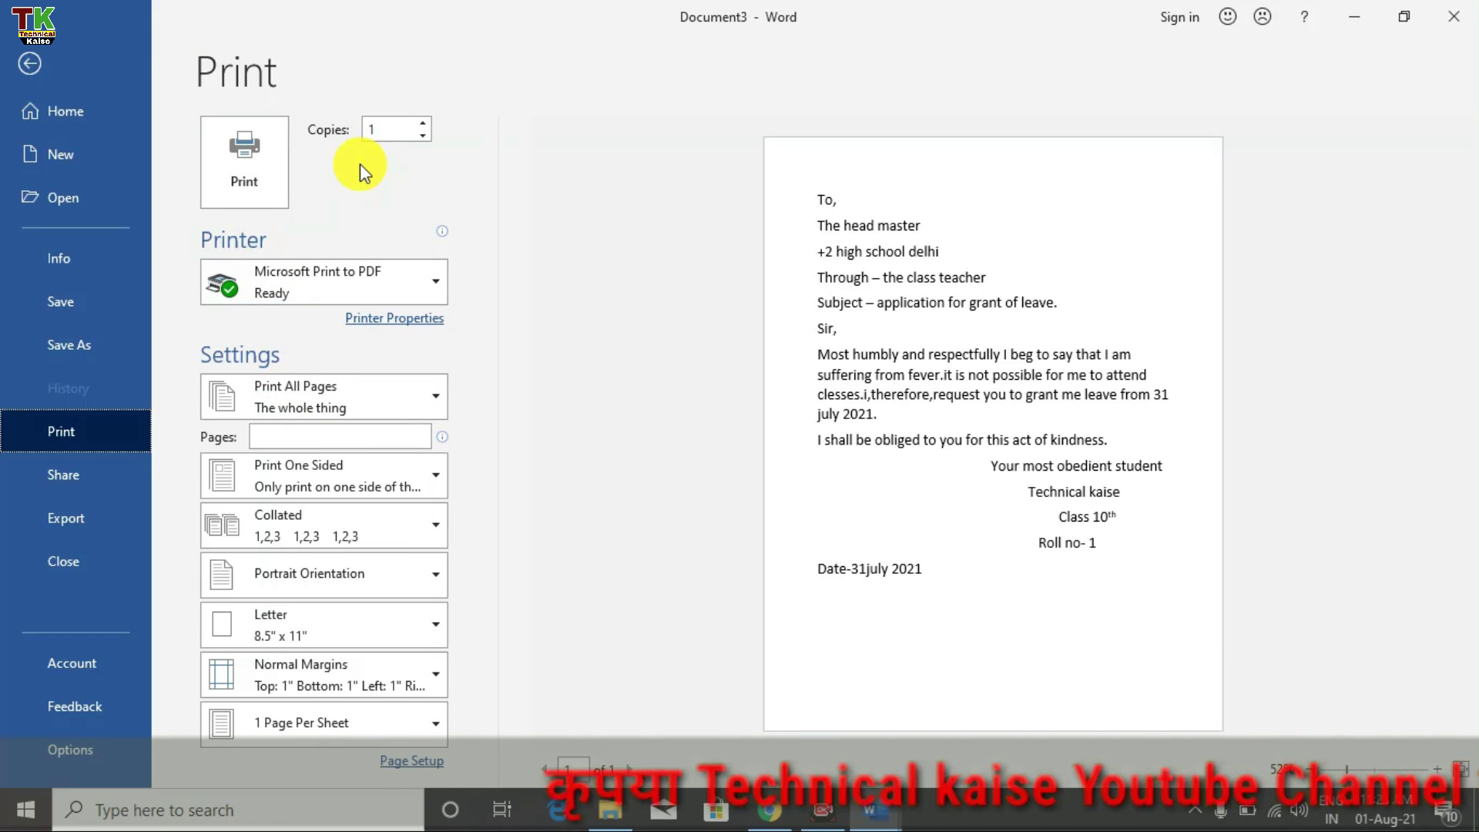
{"action": "left_click", "coordinate": [973, 376]}
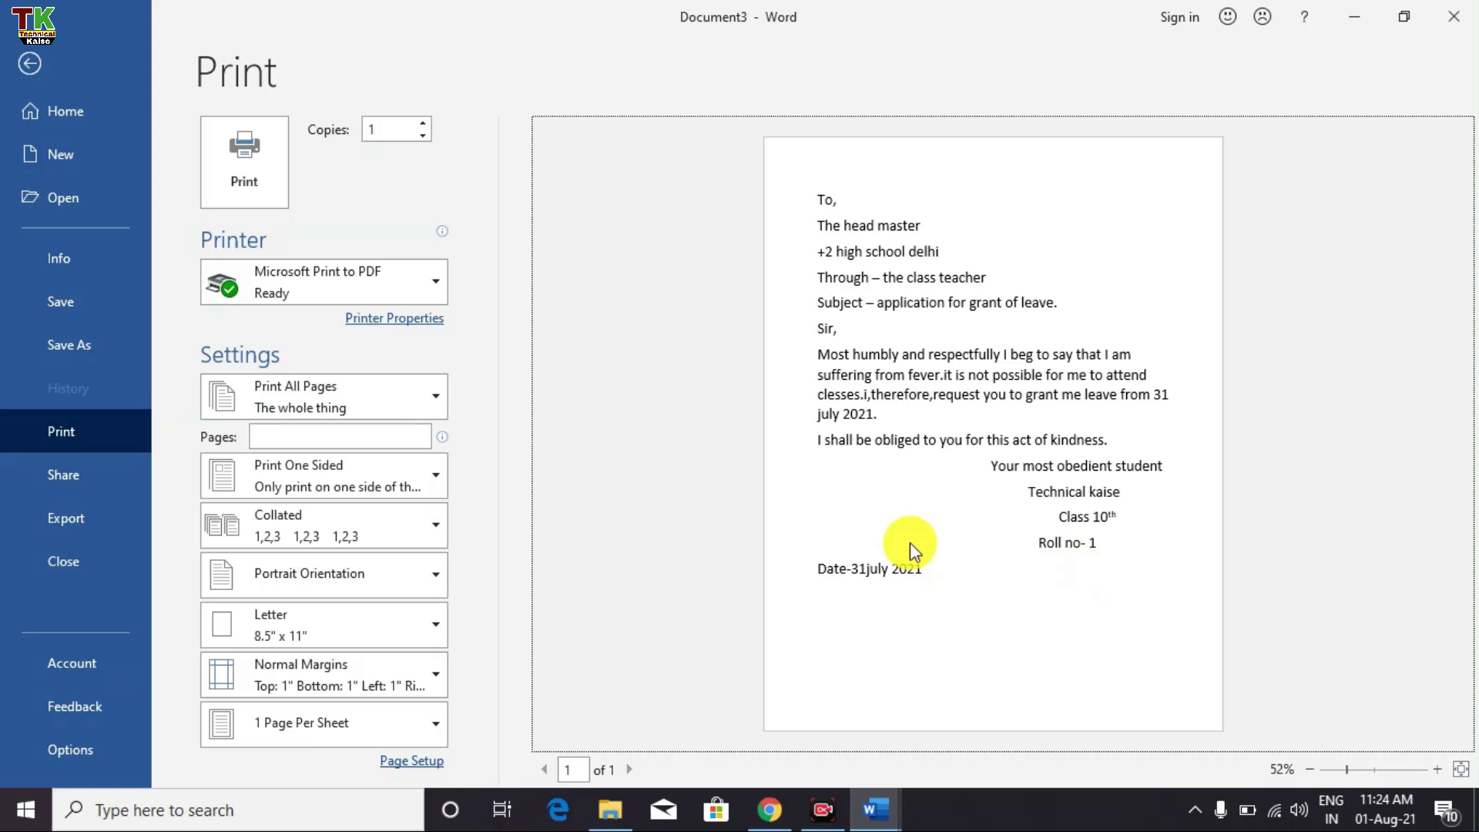
{"action": "left_click", "coordinate": [29, 63]}
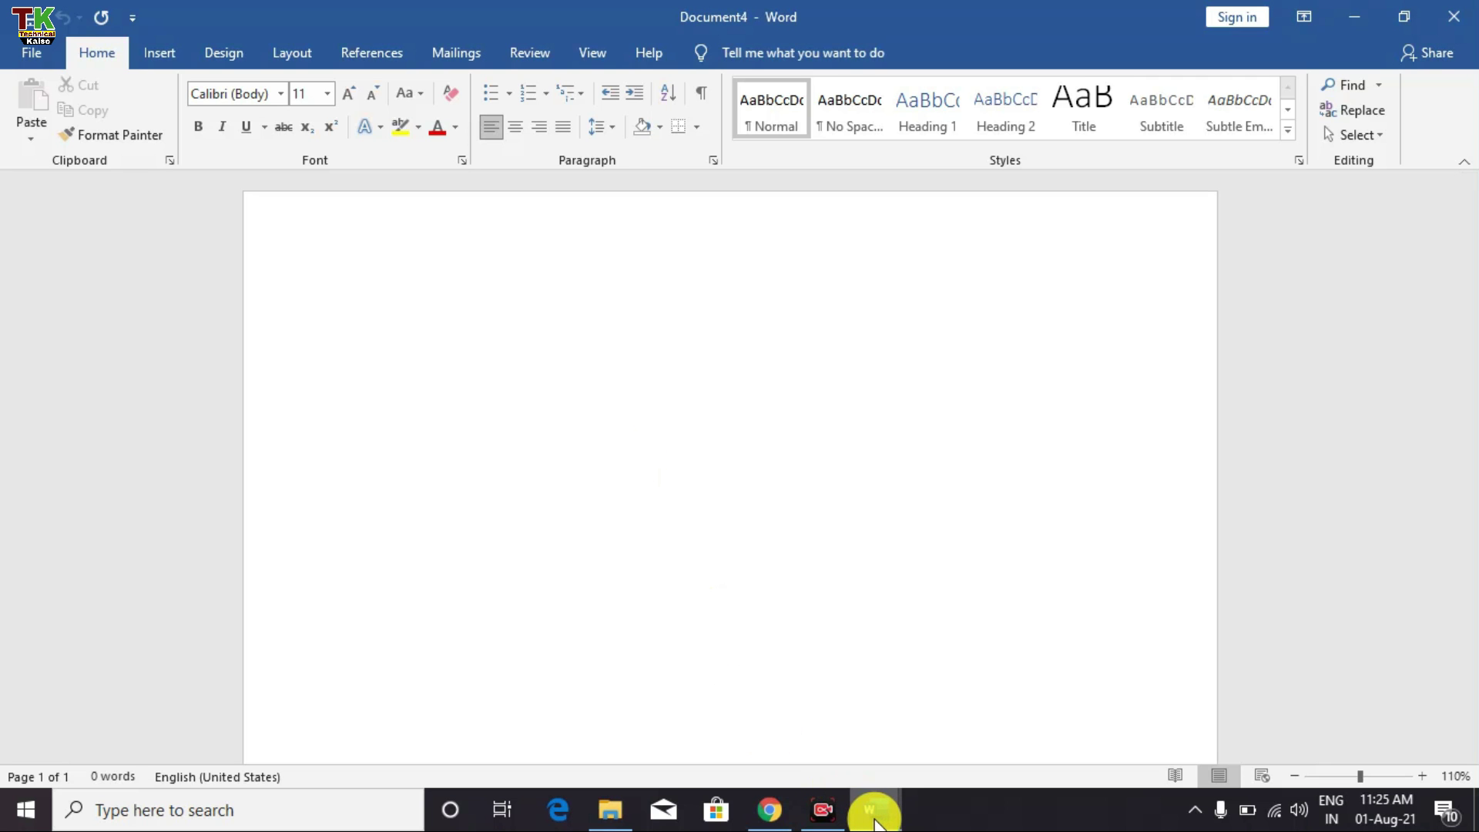
Switch from the blank document back to the letter in Document3 and view it from its beginning.
{"action": "mouse_move", "coordinate": [867, 812]}
{"action": "left_click", "coordinate": [866, 717]}
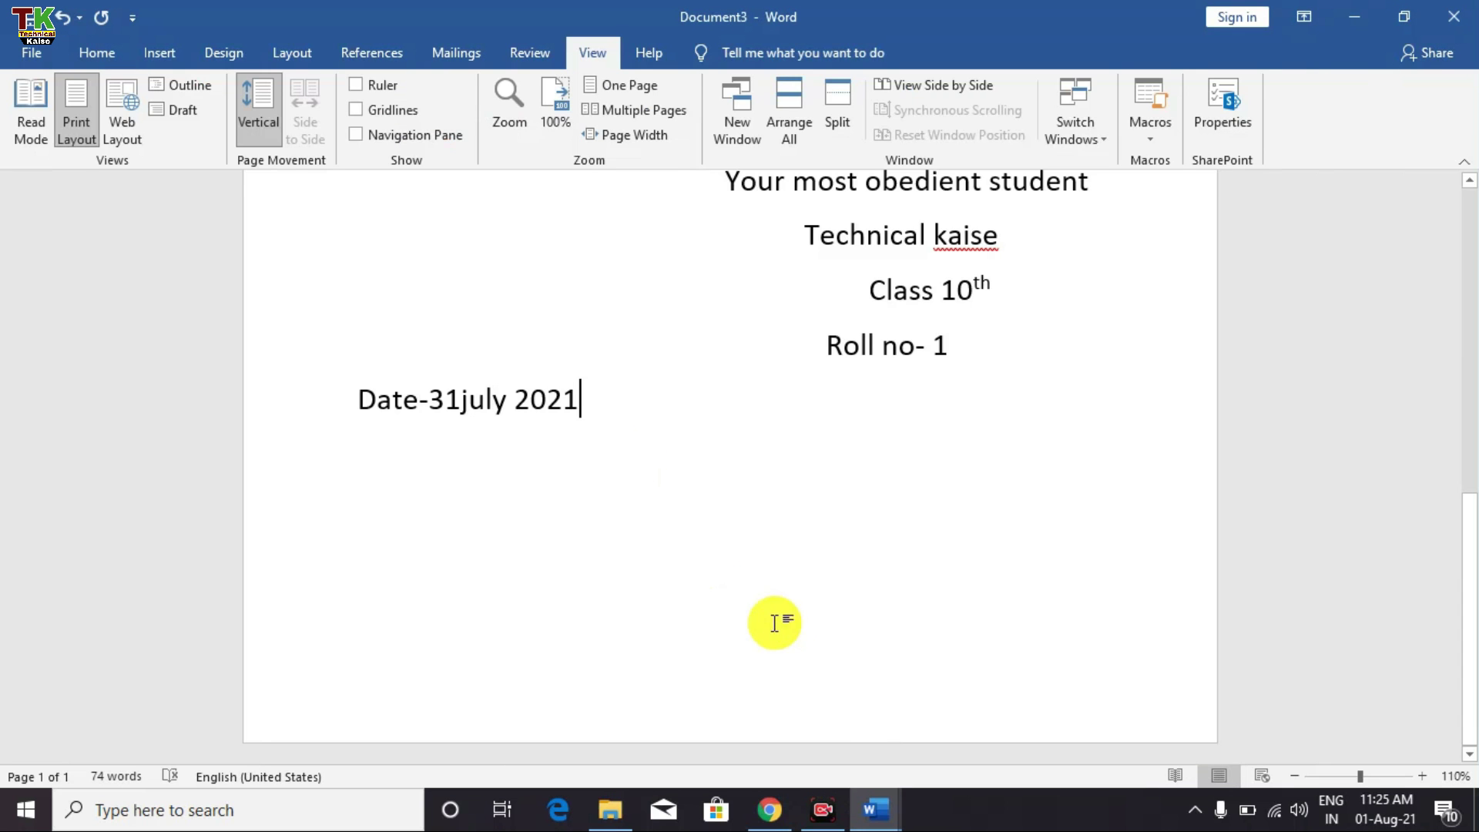
{"action": "scroll", "coordinate": [748, 526], "scroll_direction": "up", "scroll_amount": 6}
{"action": "scroll", "coordinate": [748, 526], "scroll_direction": "up", "scroll_amount": 5}
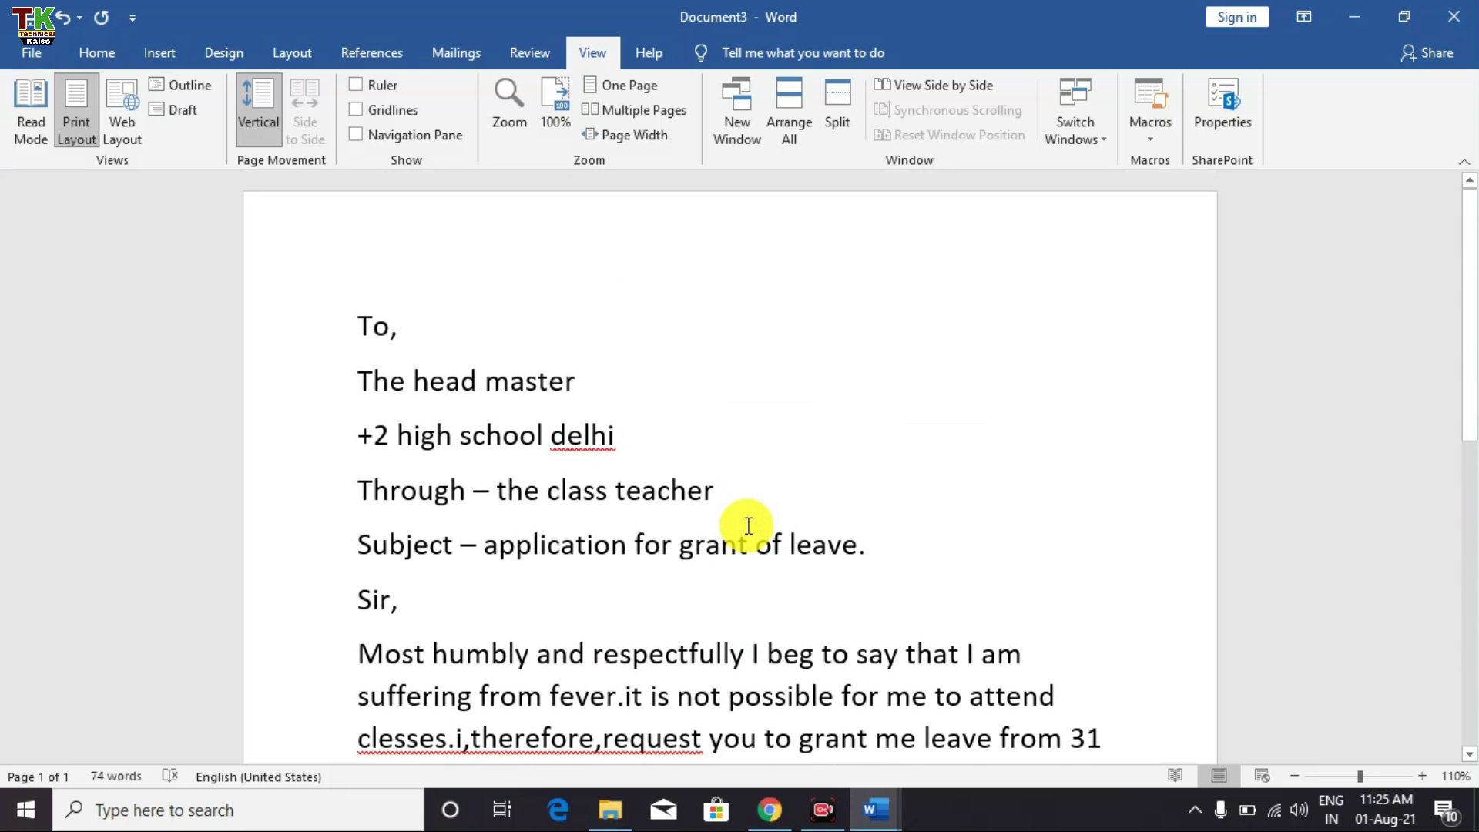